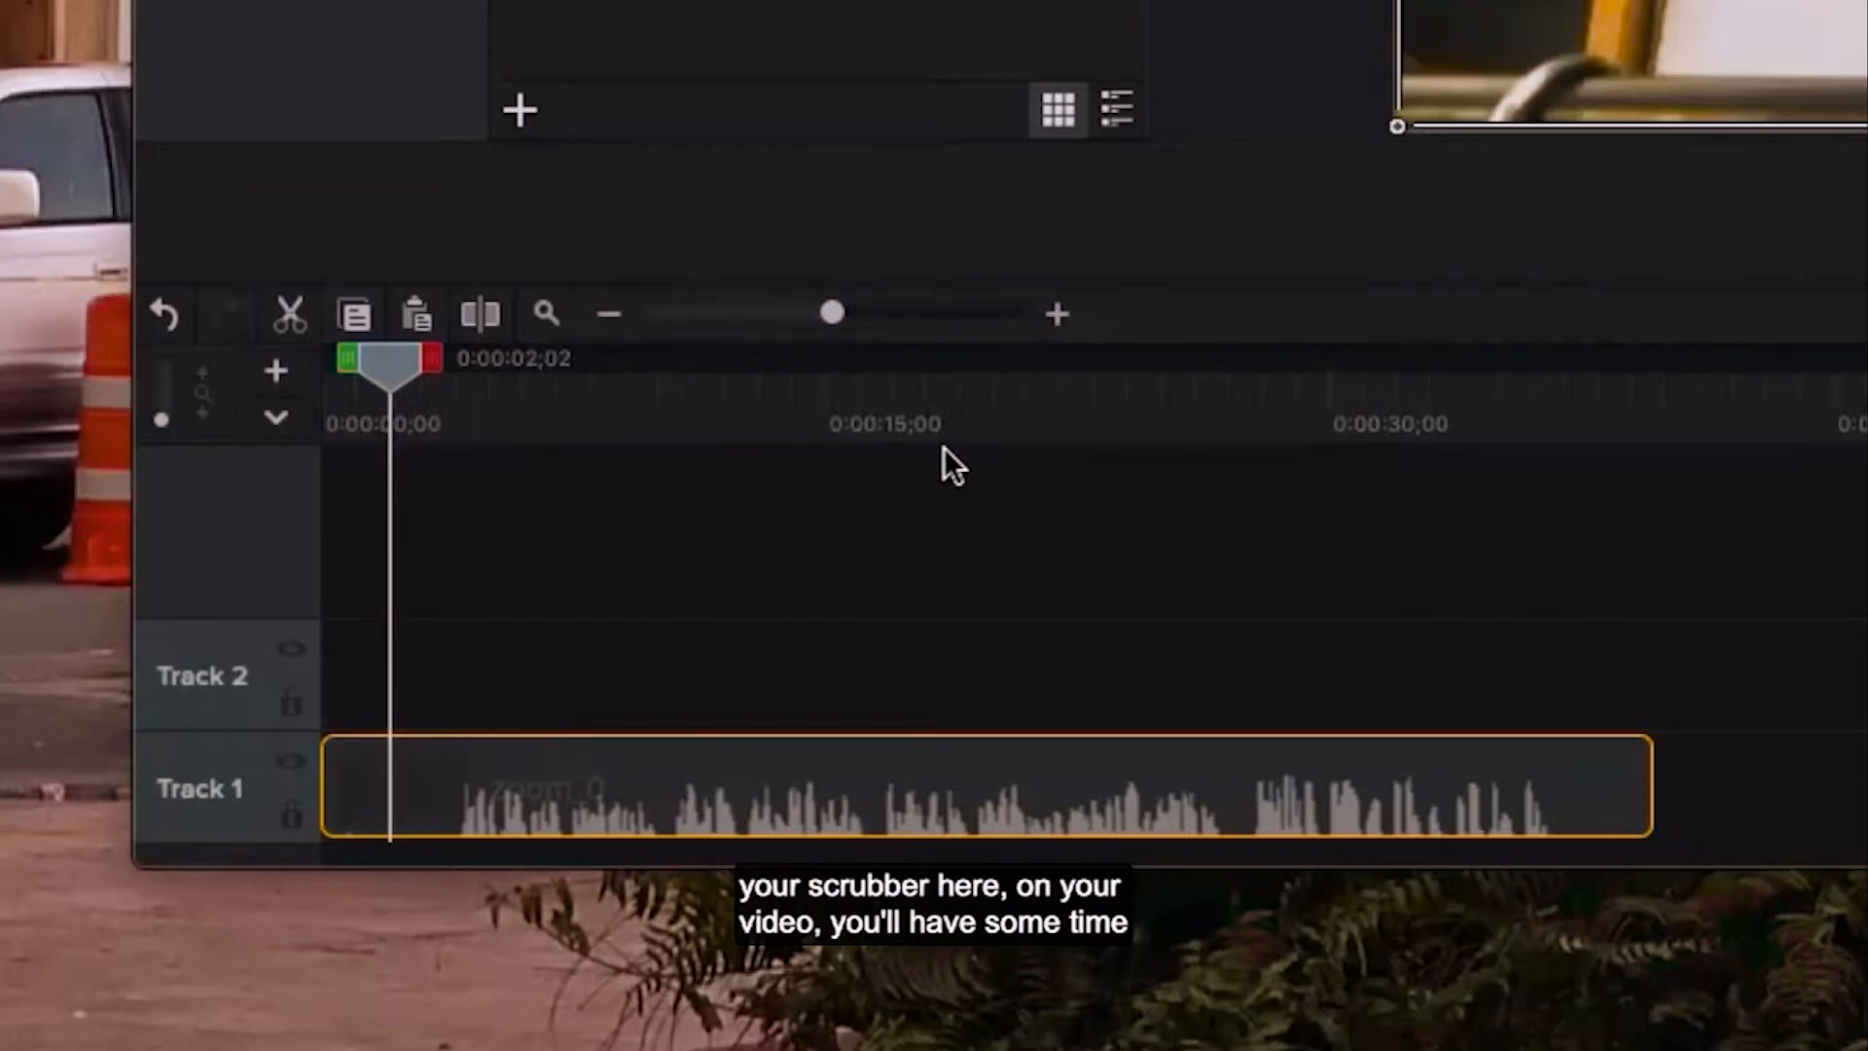
# Move the timeline playhead to 0:00:03;29, just before the speech starts in the clip's waveform
pyautogui.click(550, 94)
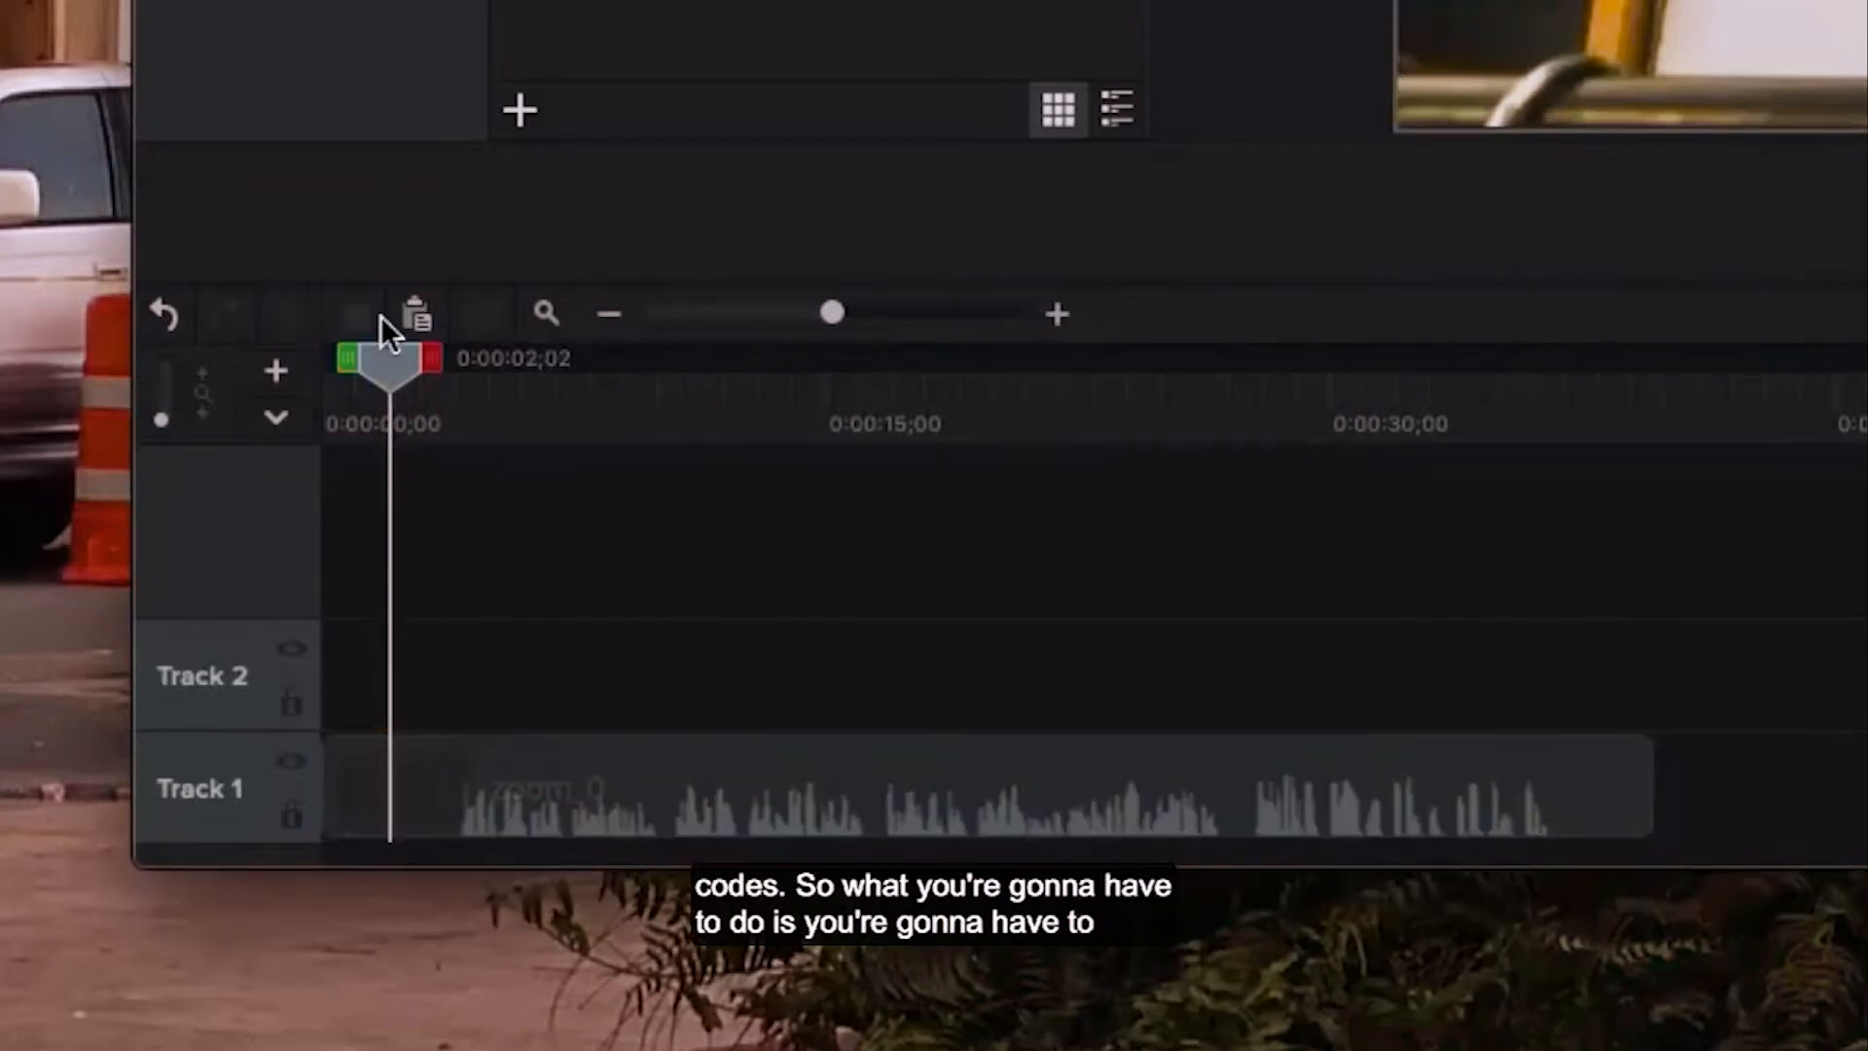
pyautogui.moveTo(381, 360); pyautogui.dragTo(442, 372)
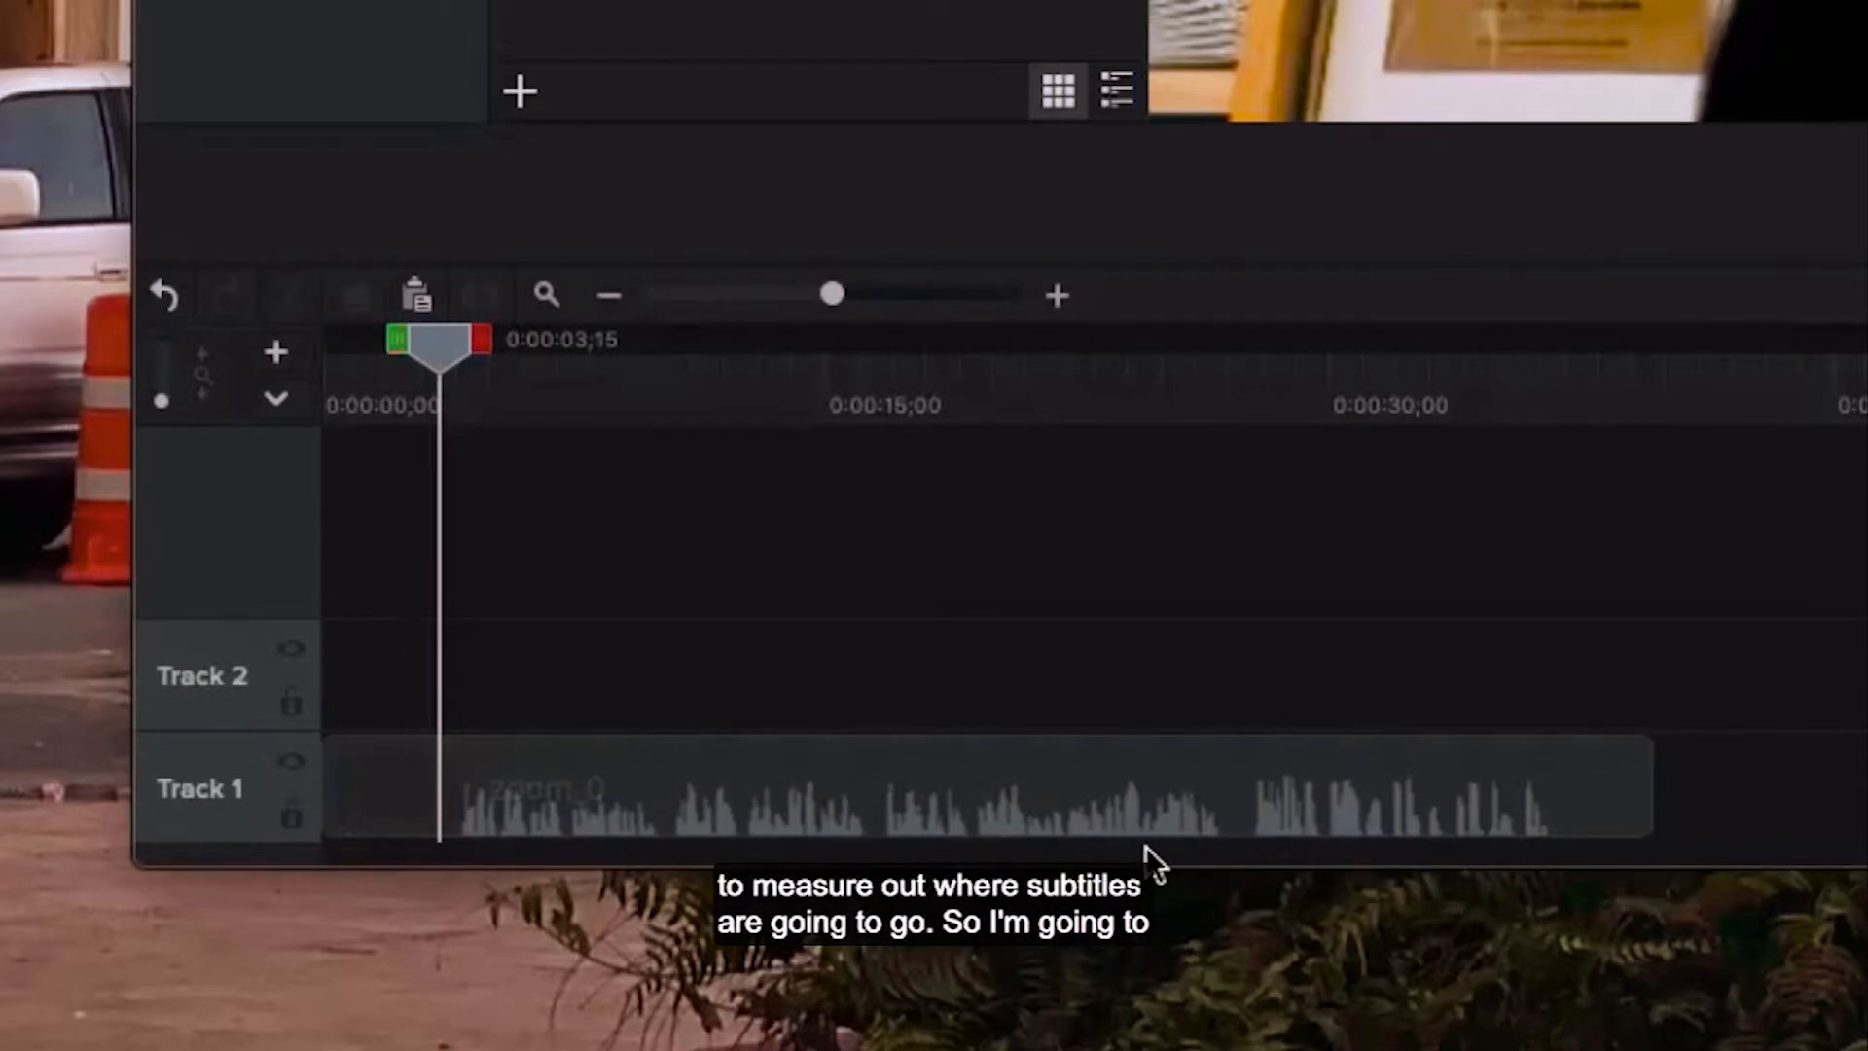
pyautogui.moveTo(447, 368); pyautogui.dragTo(455, 362)
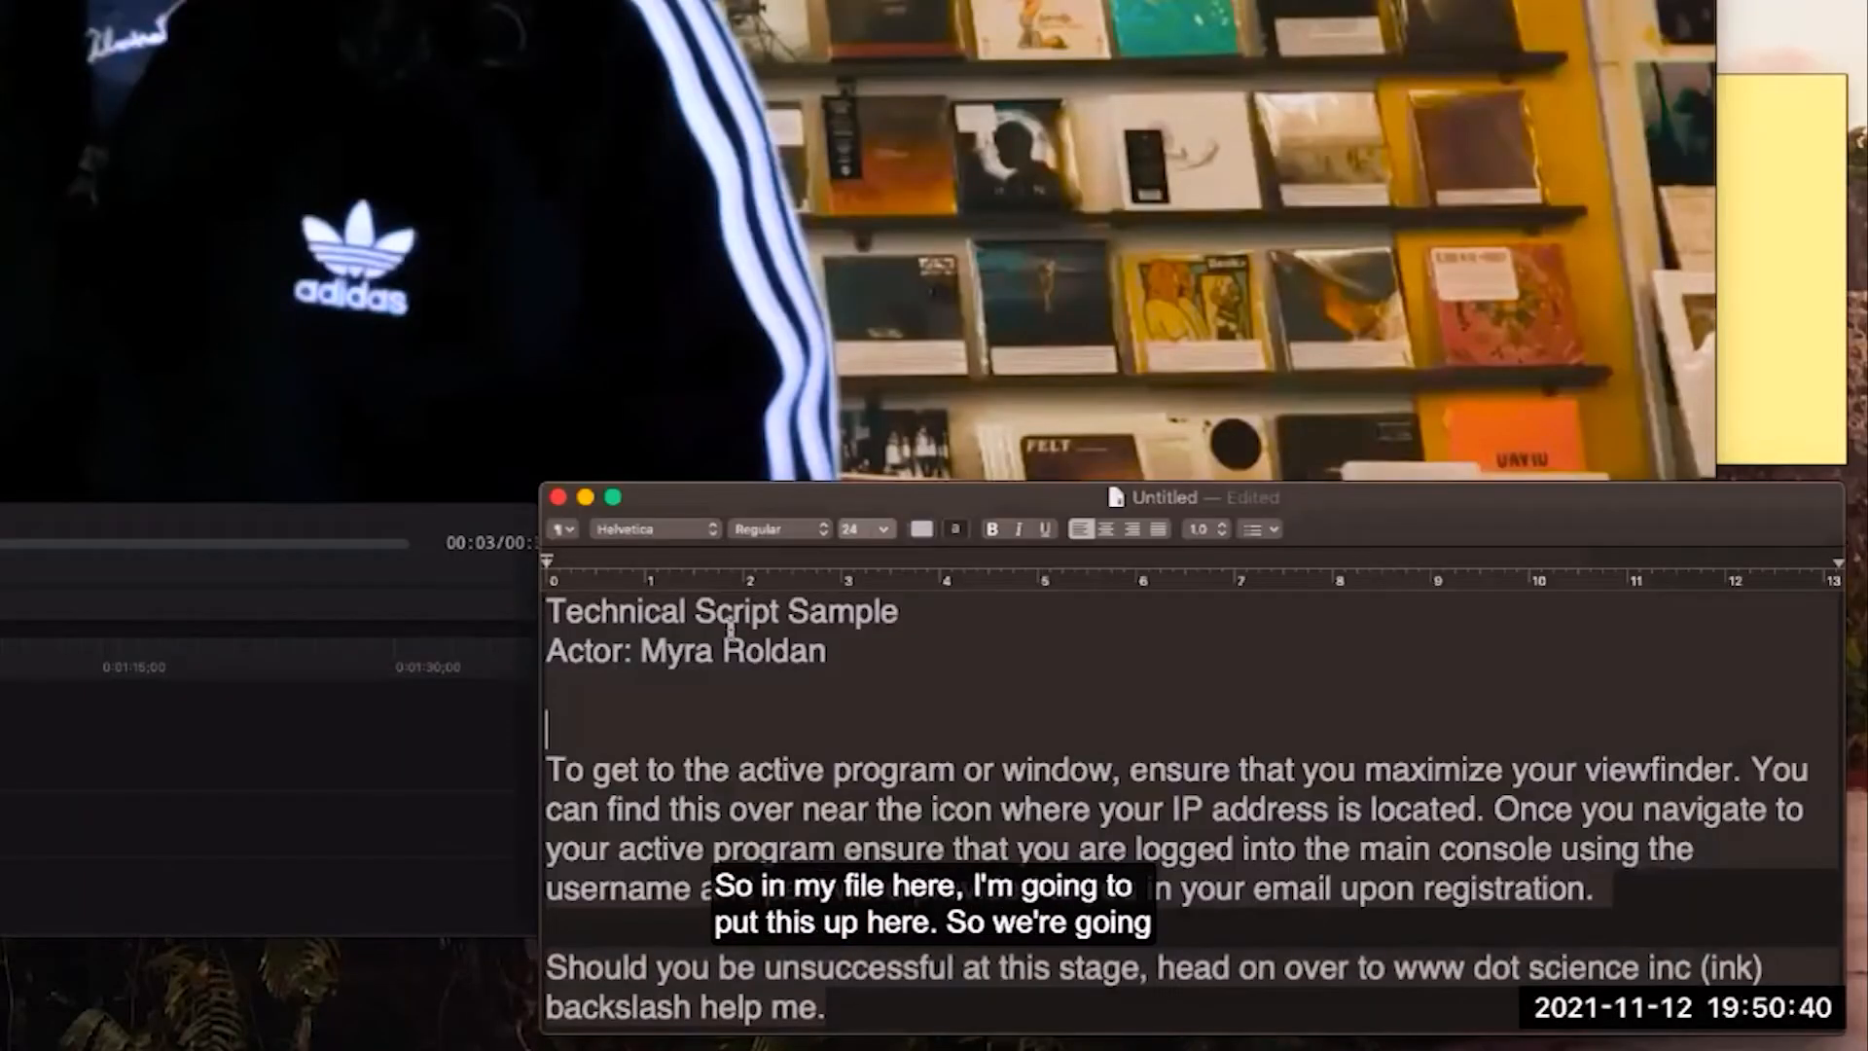
# Bring up the subtitle format note and add cue number 1 above the first script paragraph in the TextEdit document
pyautogui.click(1747, 325)
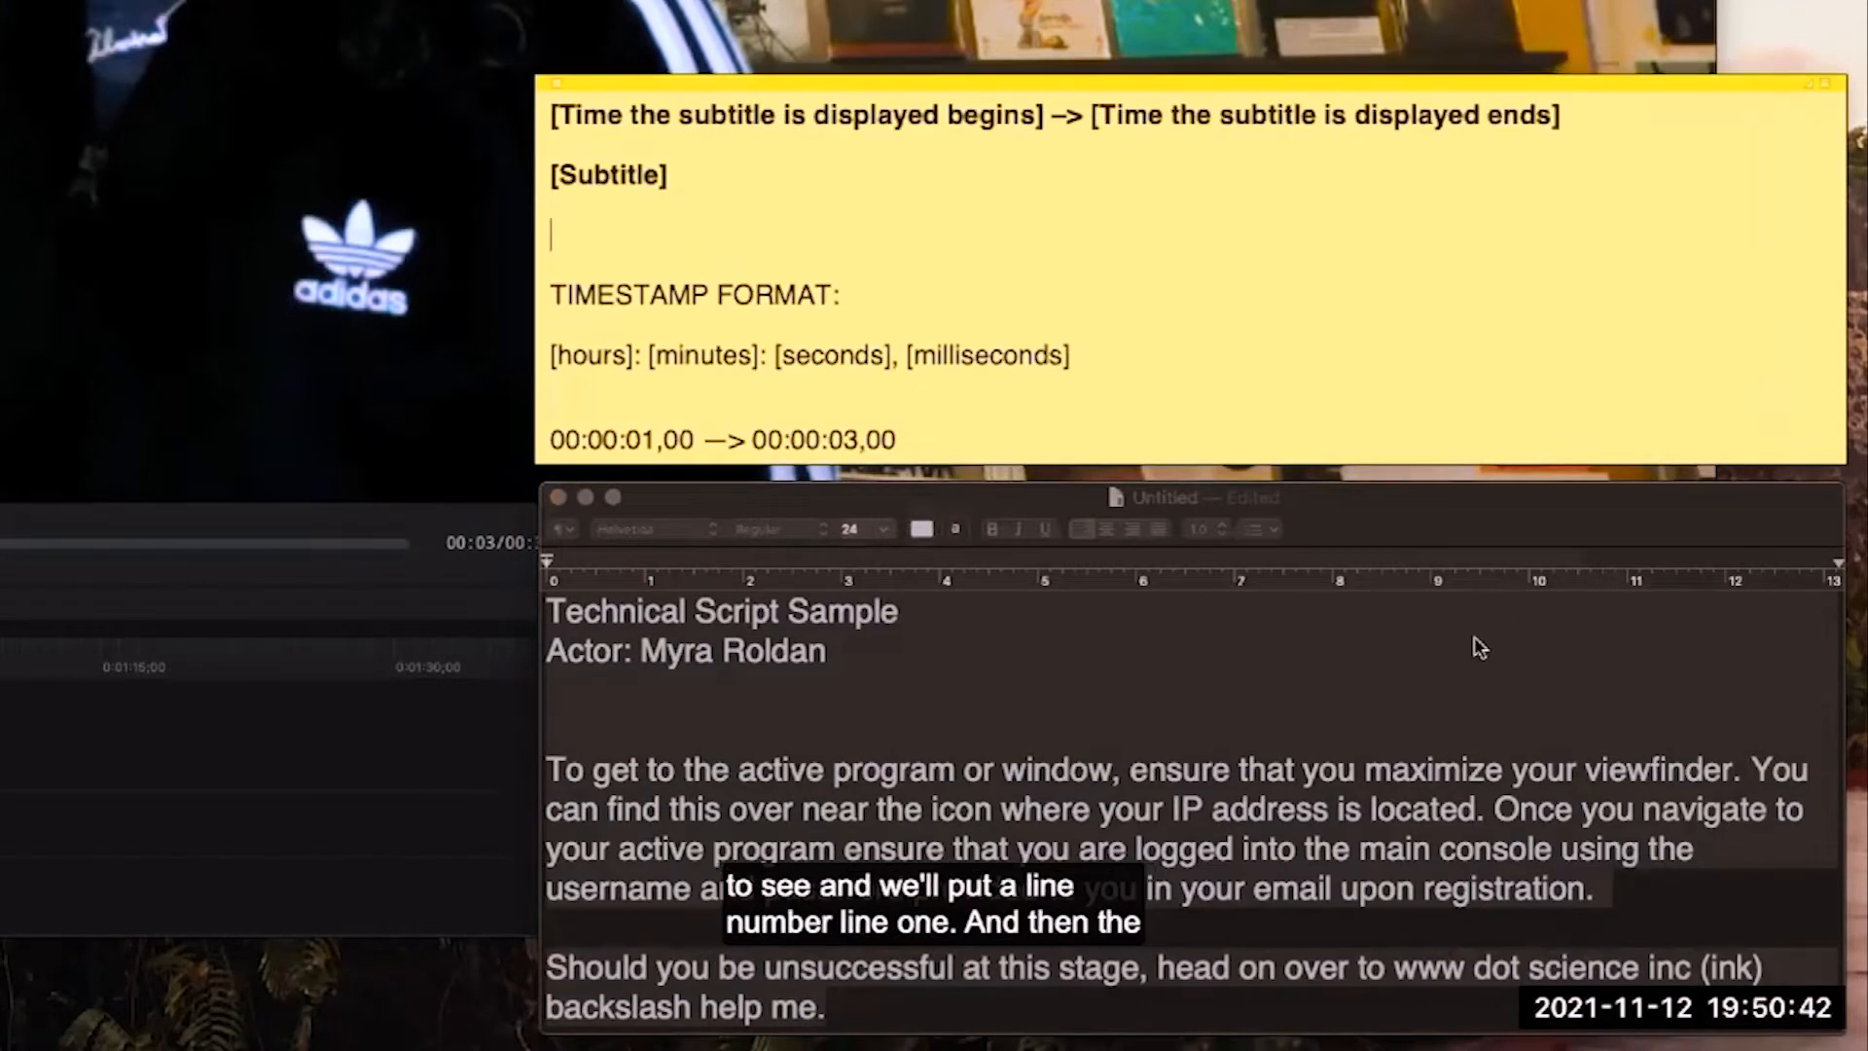
pyautogui.click(688, 713)
pyautogui.write('1')
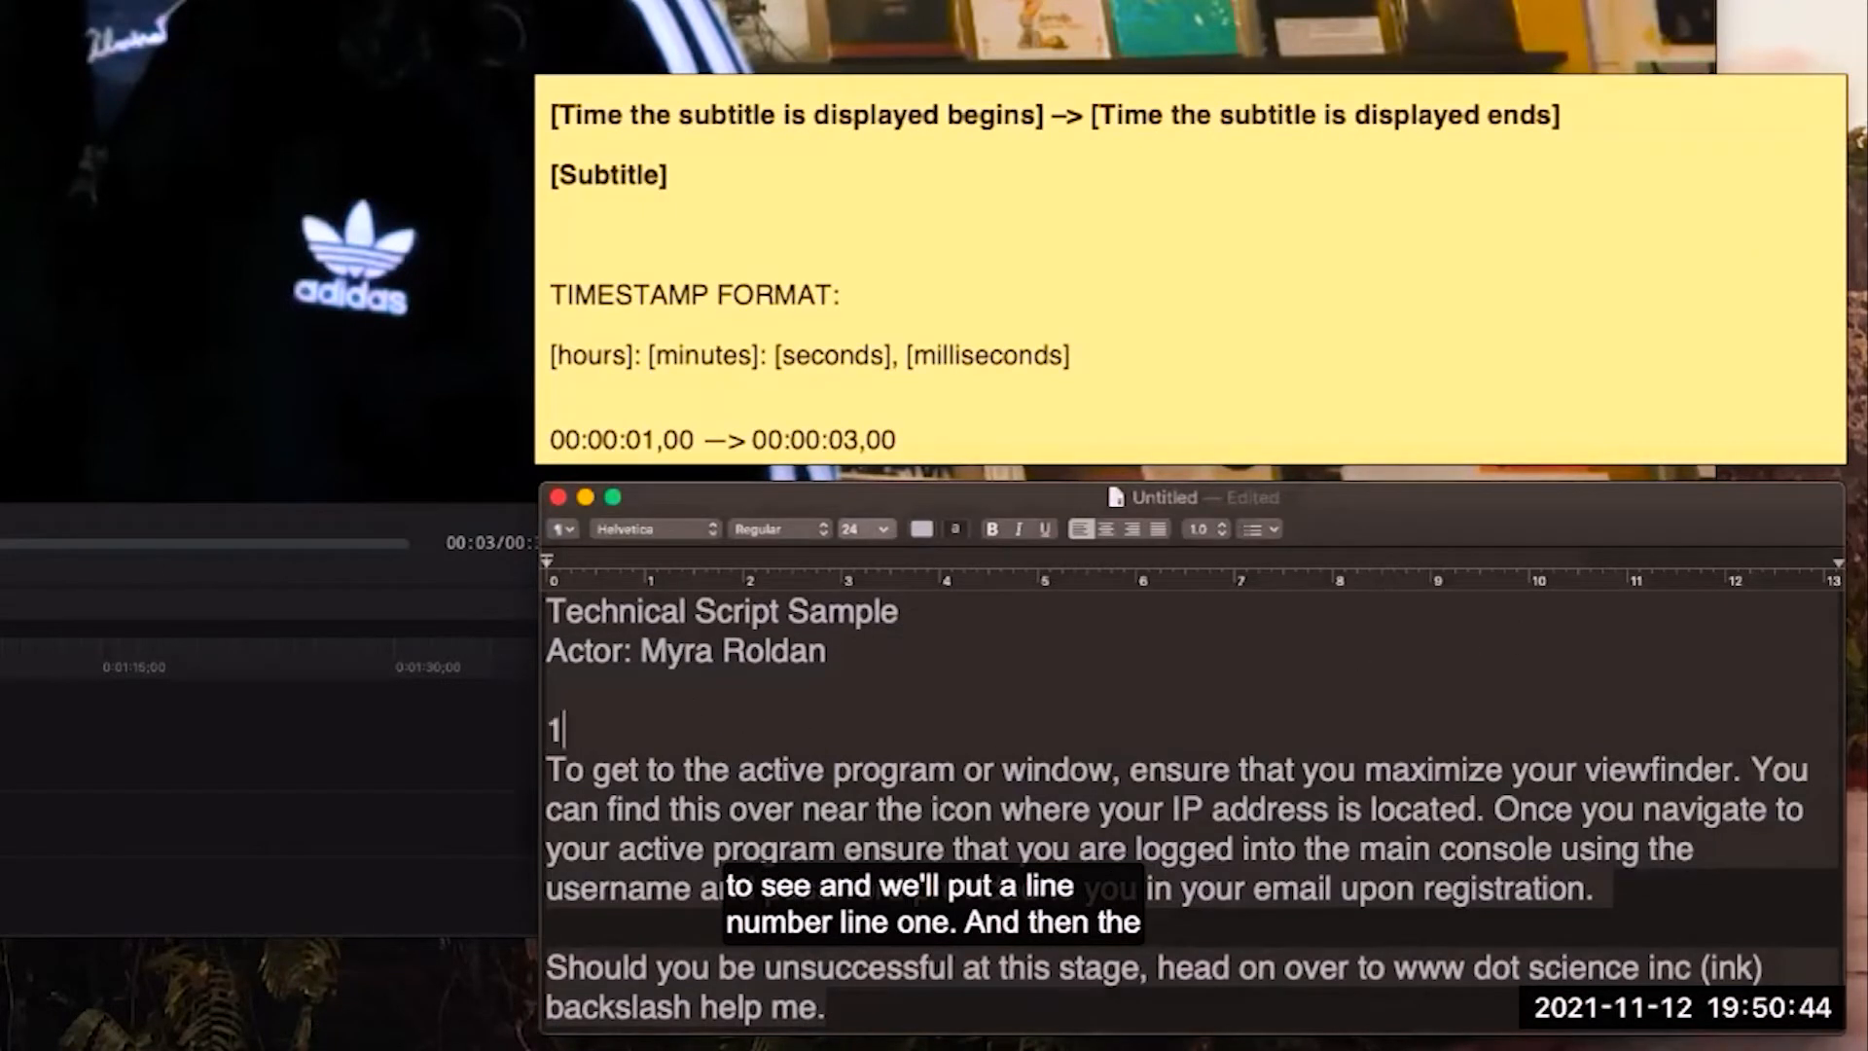
pyautogui.press('Return')
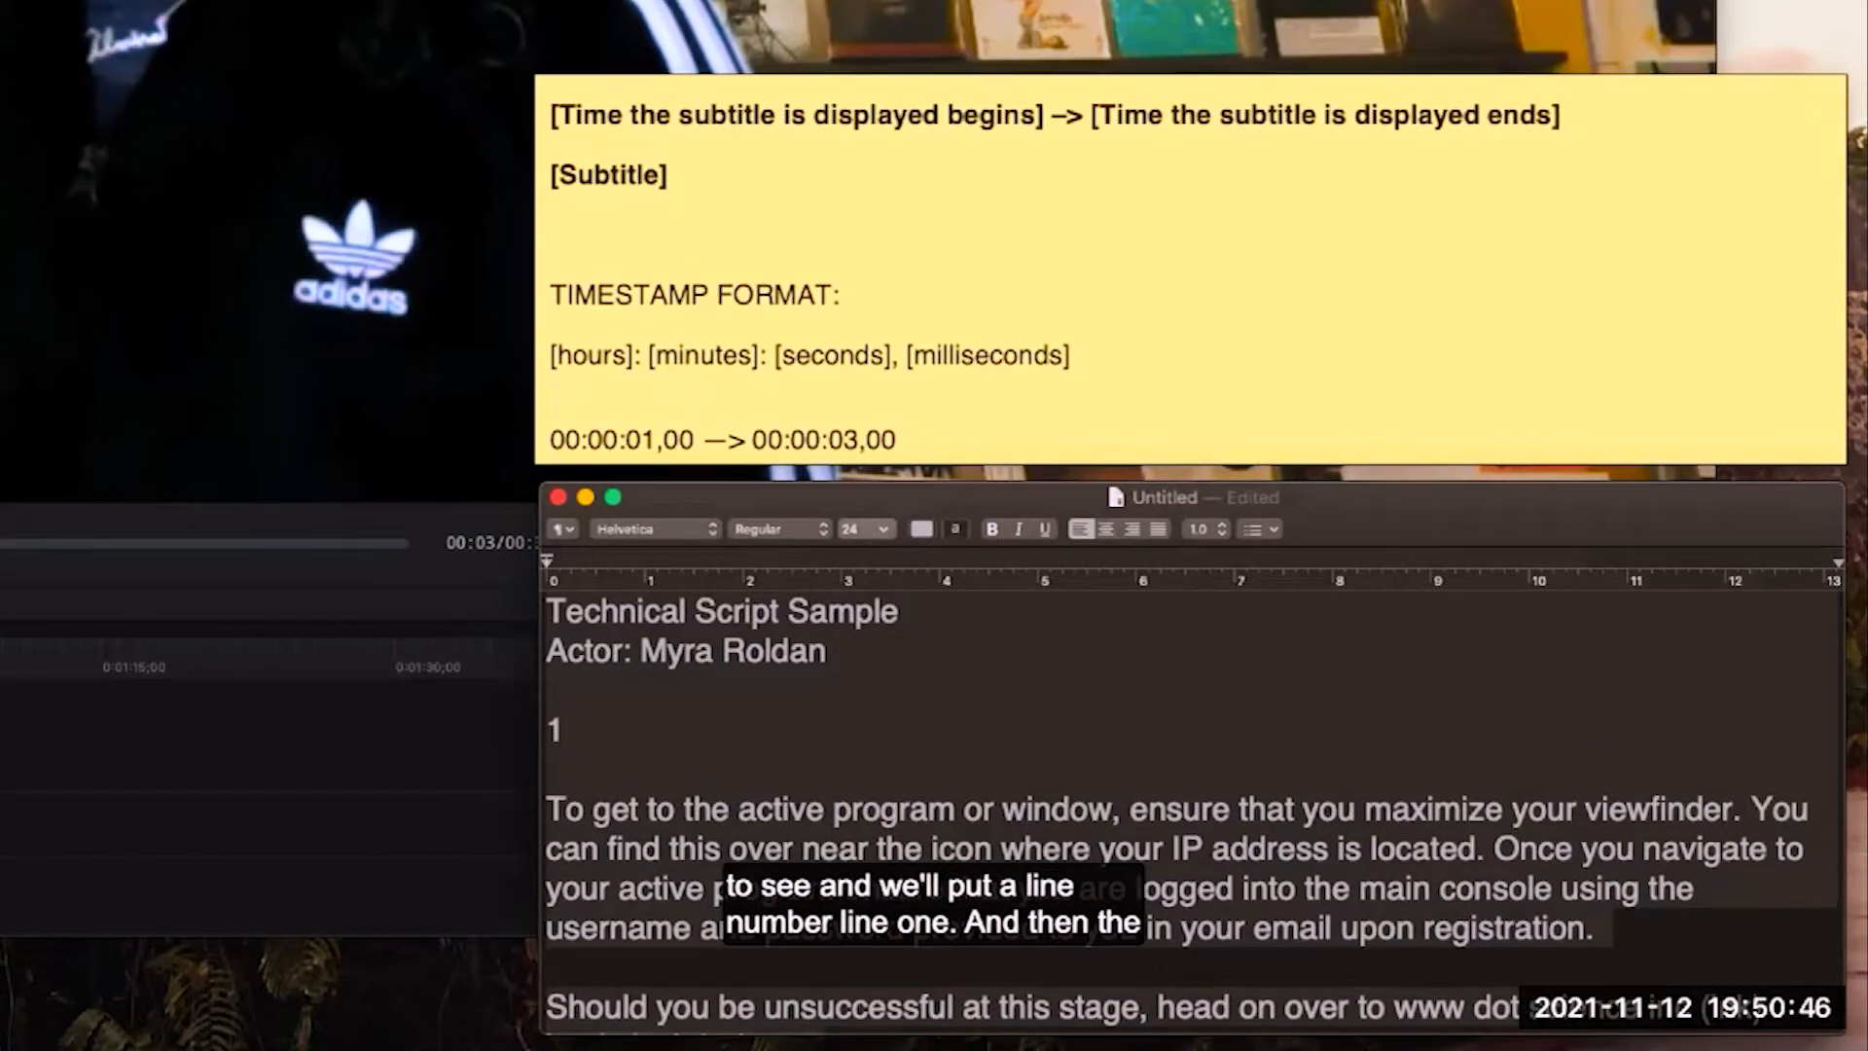
# Enter the first cue's start timestamp 00:00:03,29 followed by an arrow on the line below its number
pyautogui.write('00')
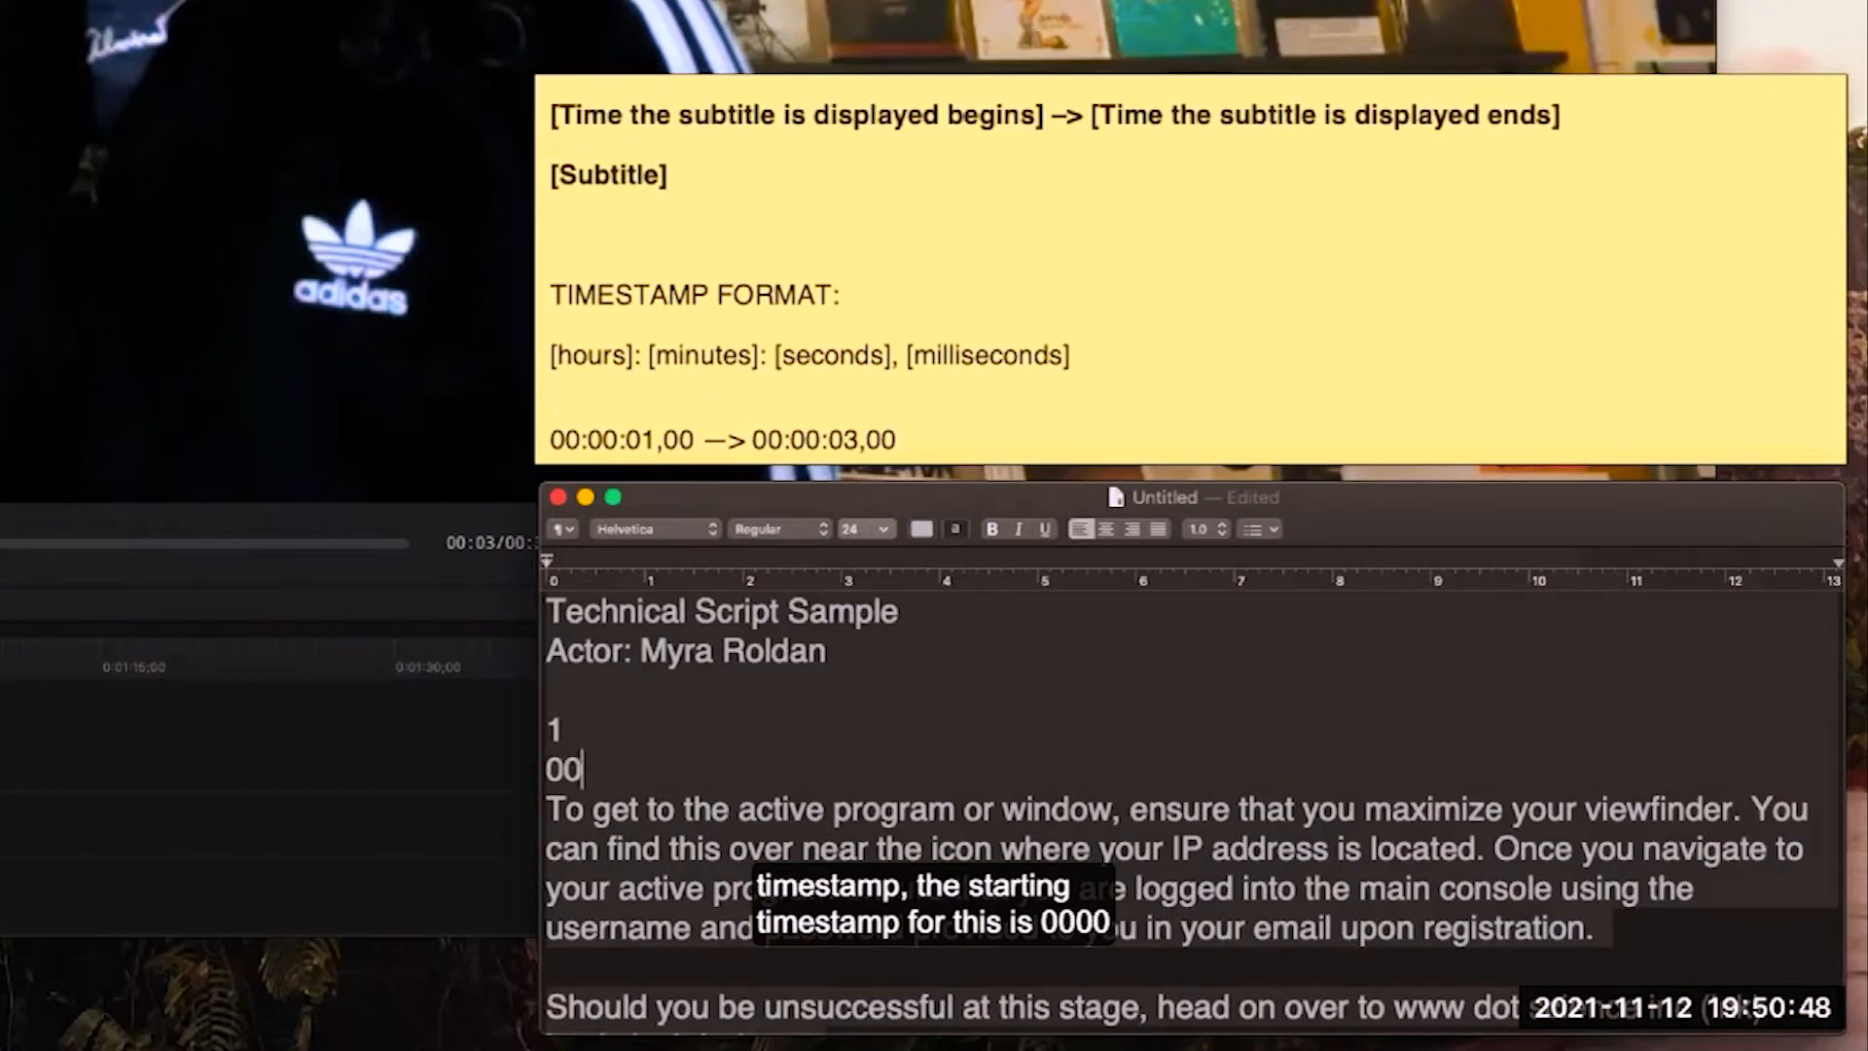
pyautogui.write(':00:')
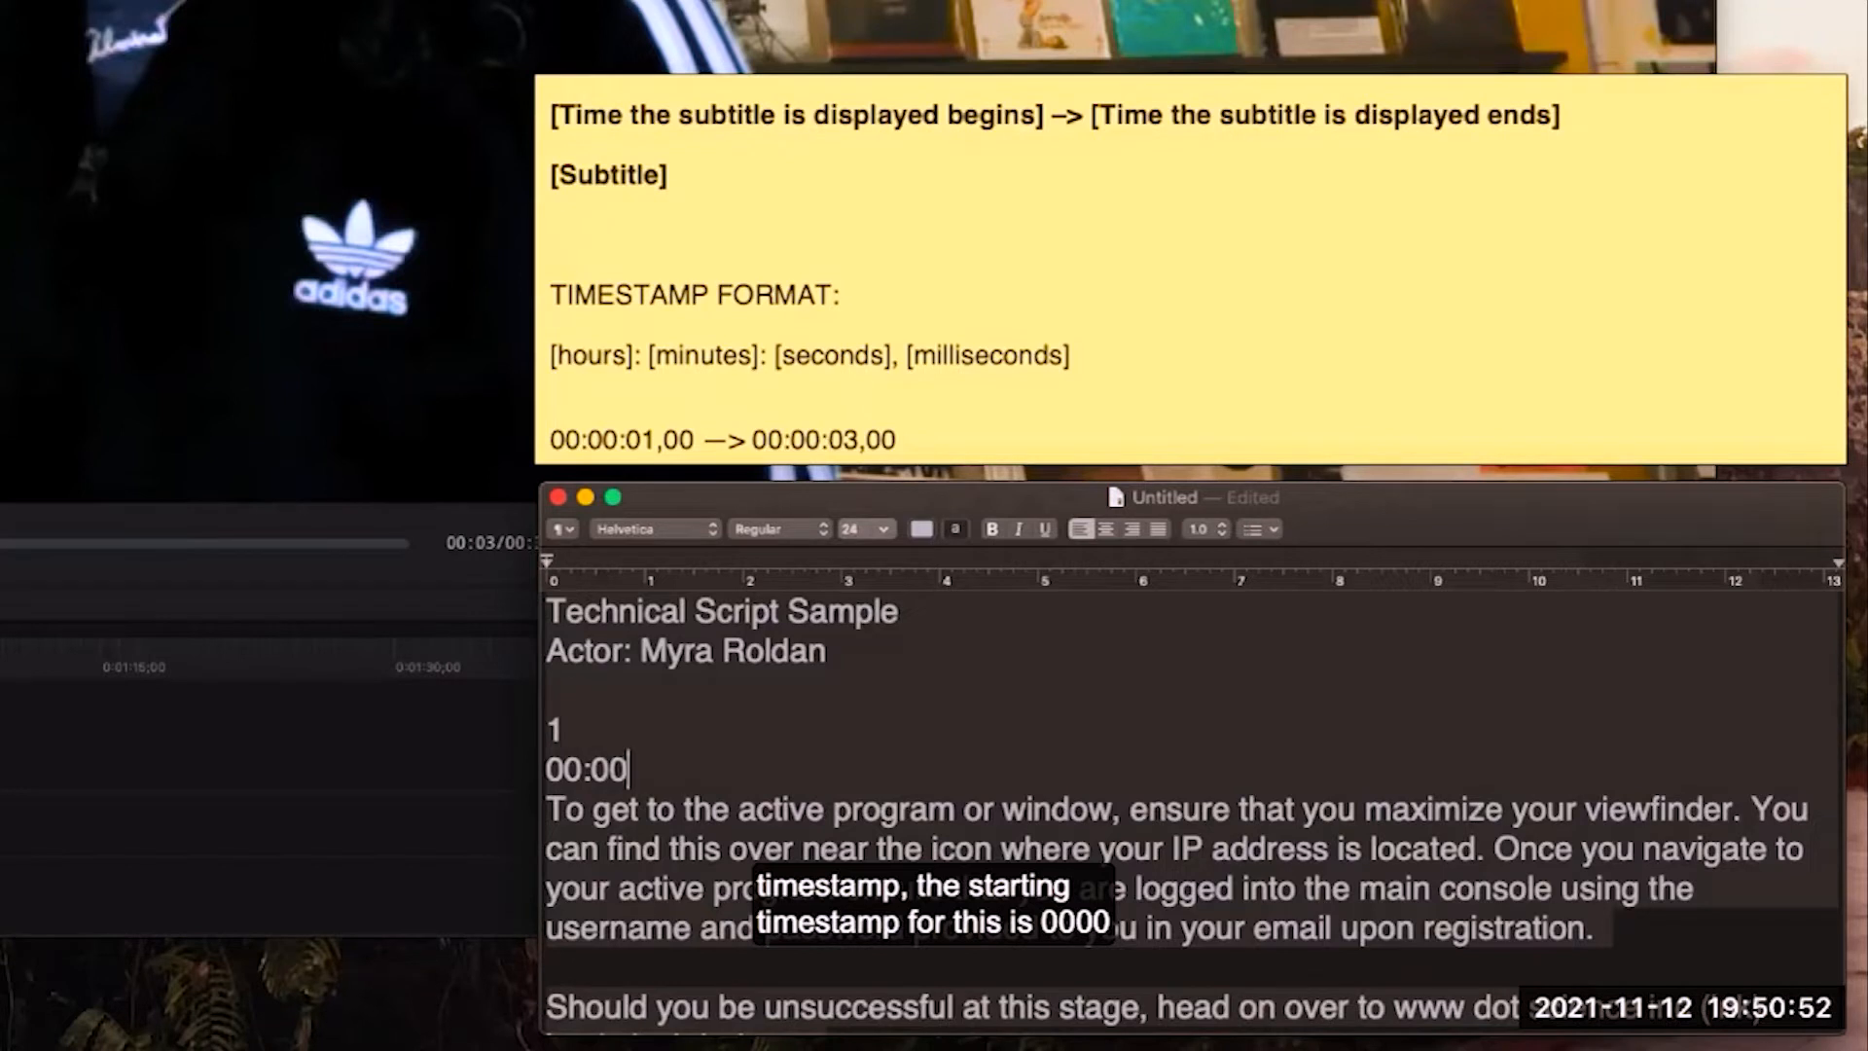
pyautogui.write('03')
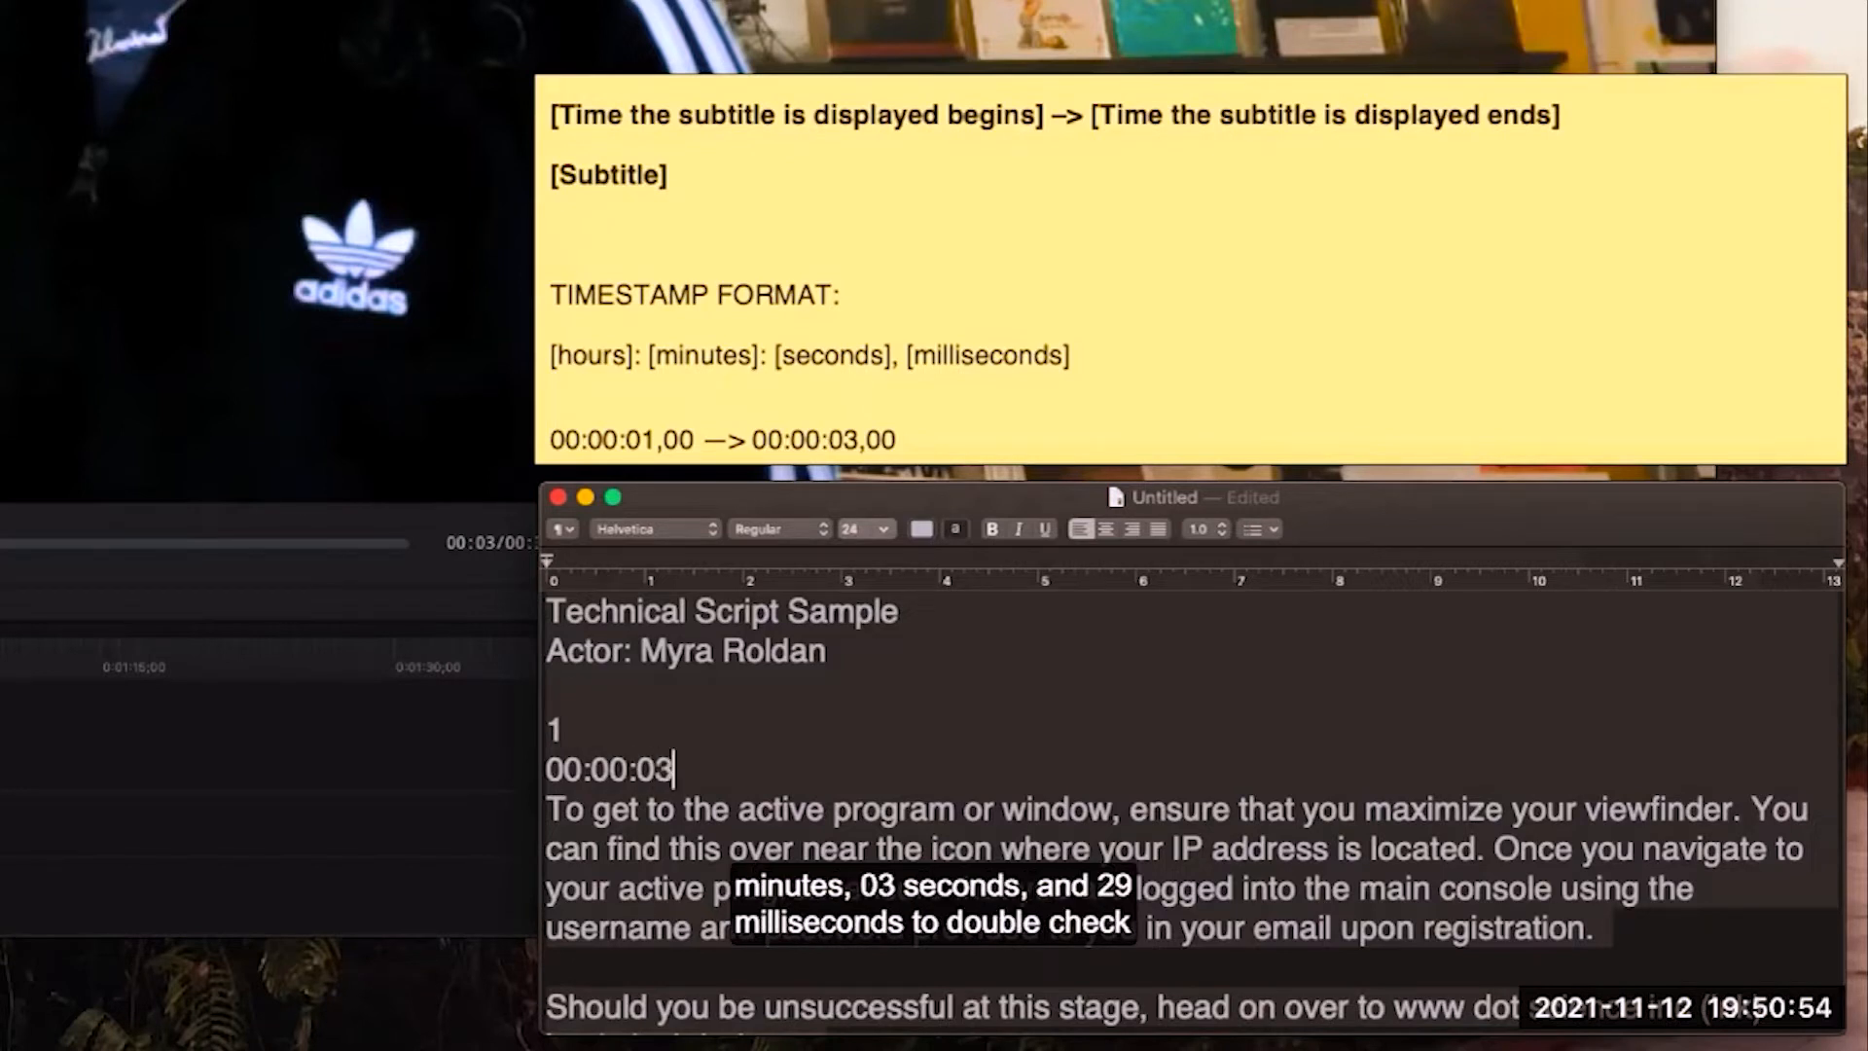
pyautogui.write(',29')
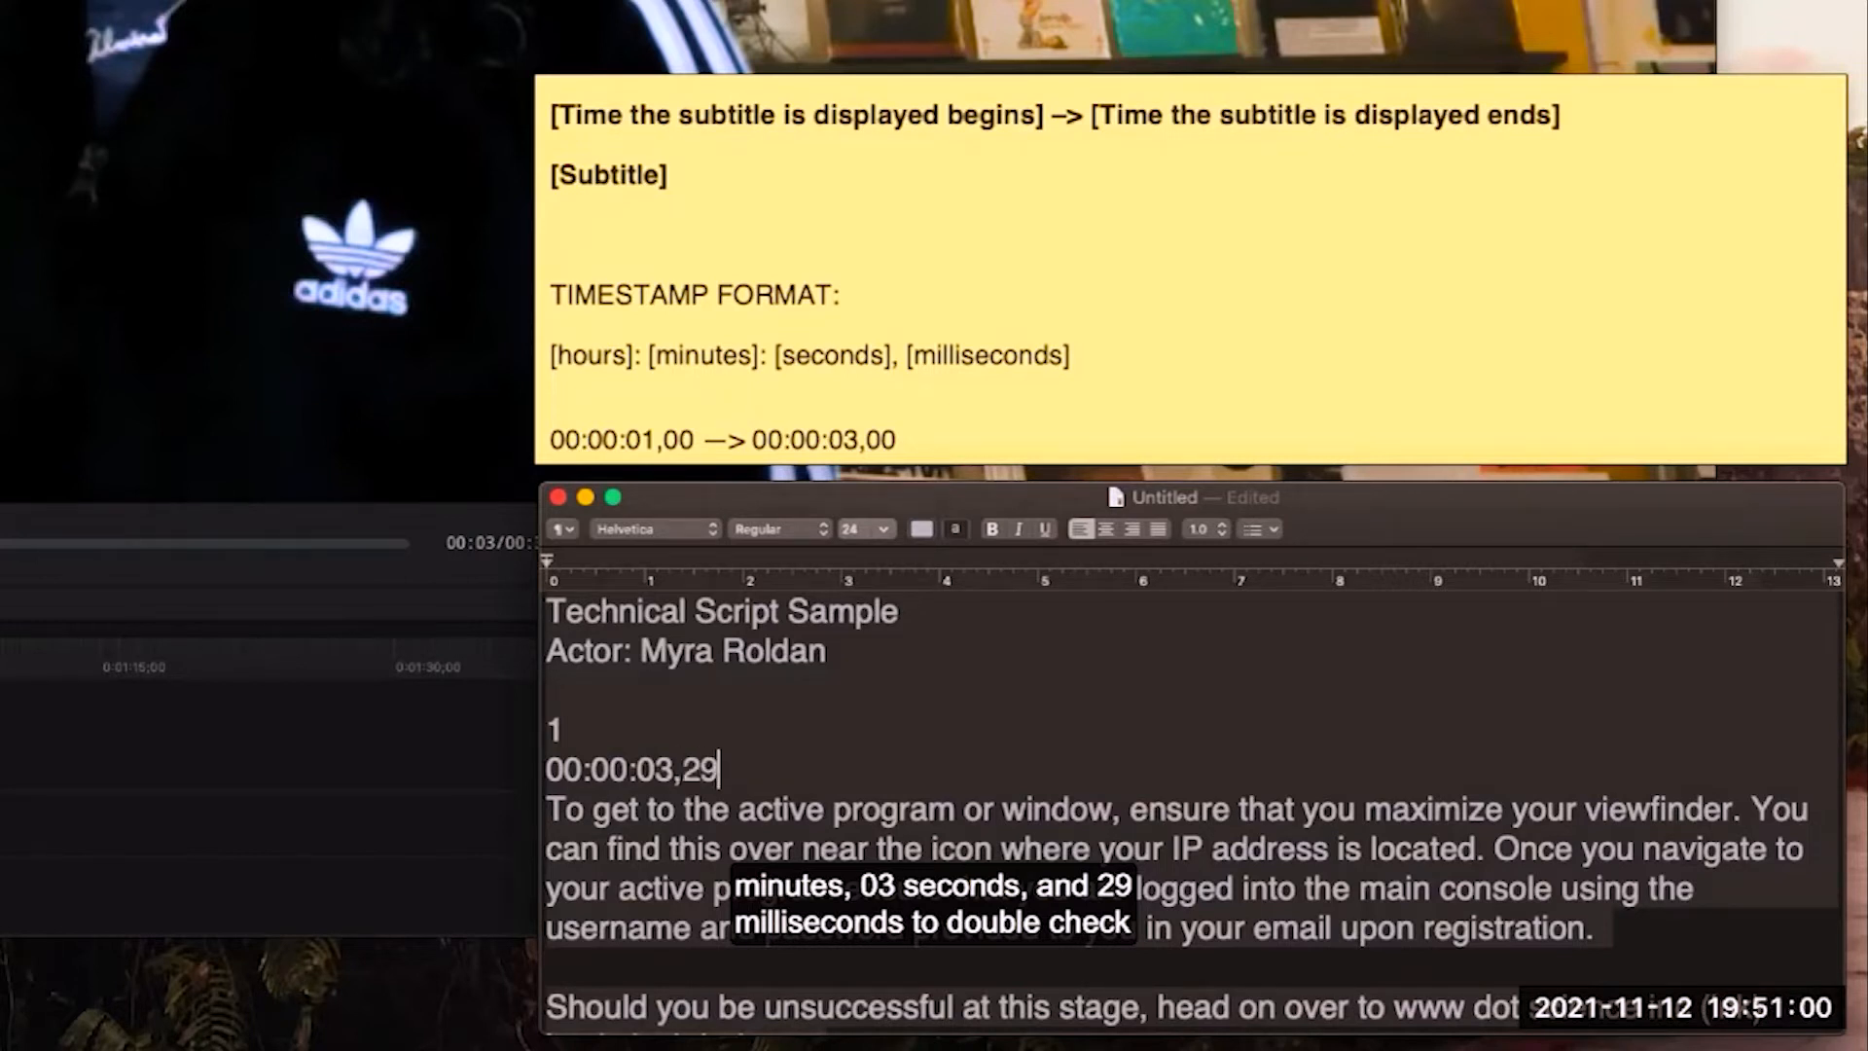
pyautogui.write(' -')
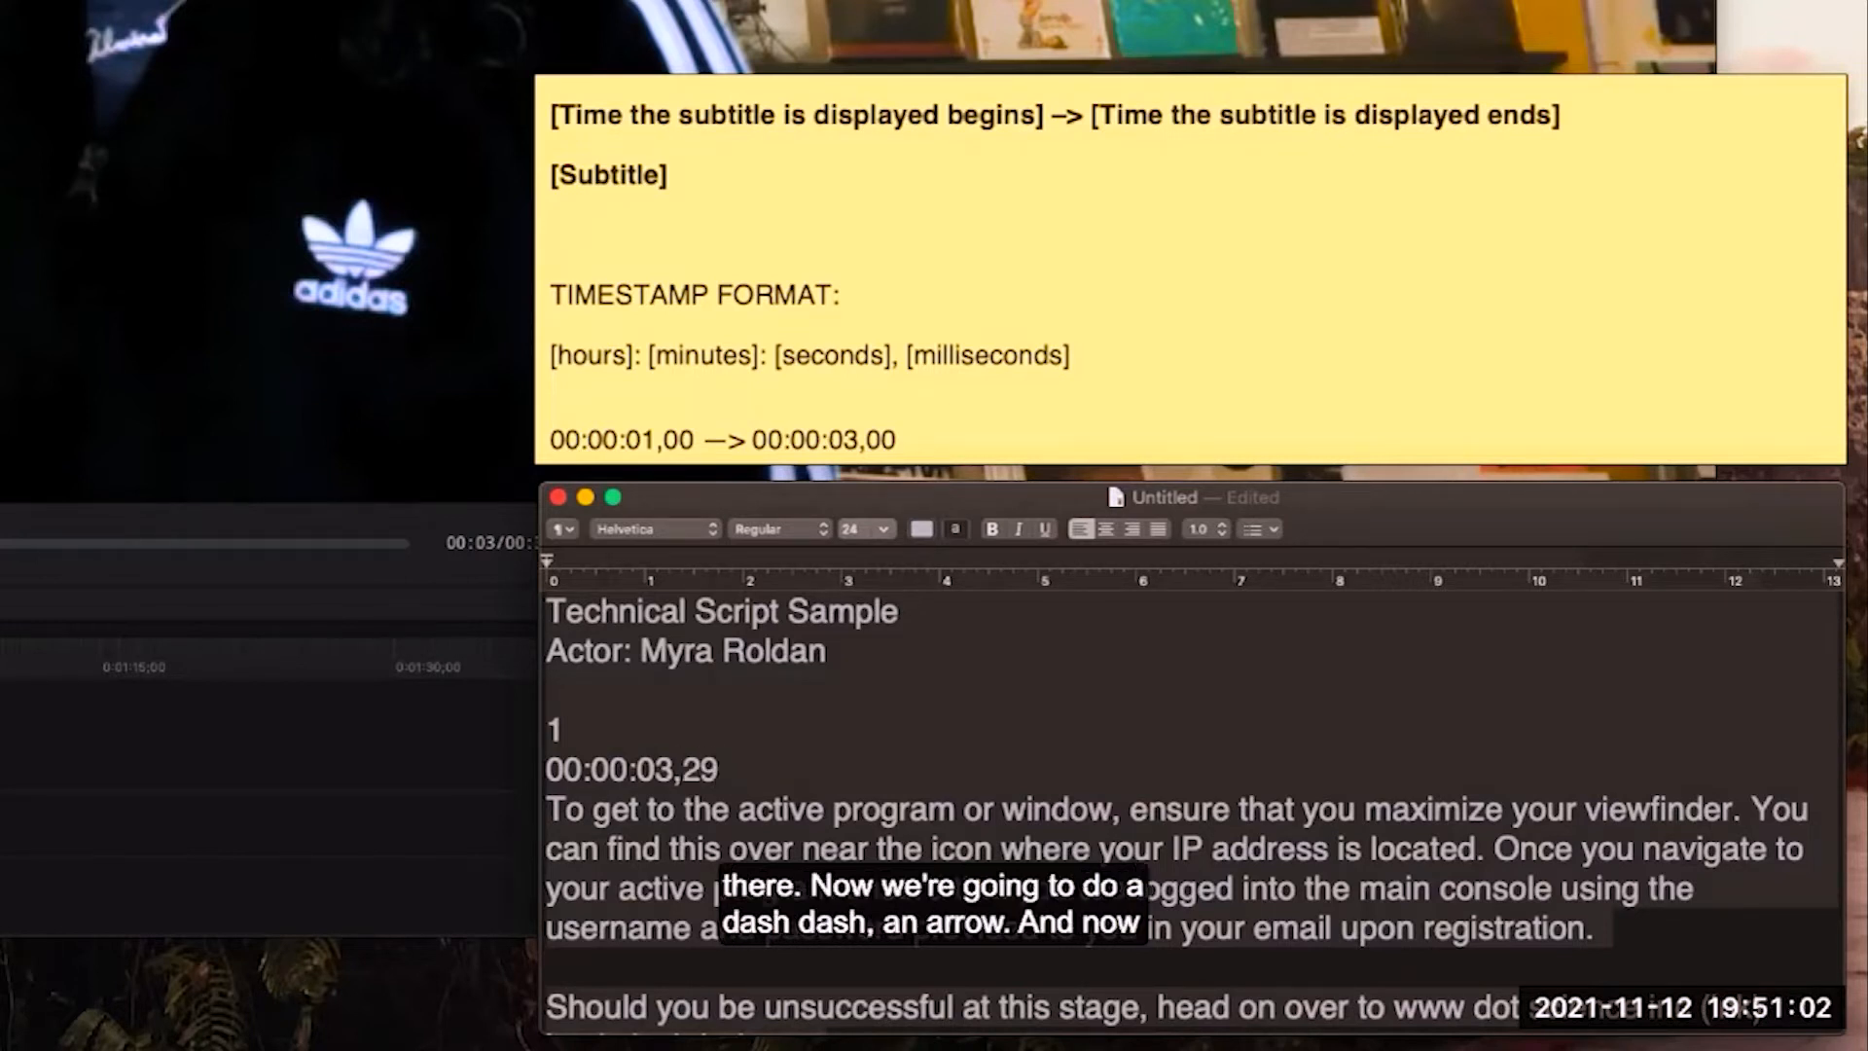
pyautogui.write('->')
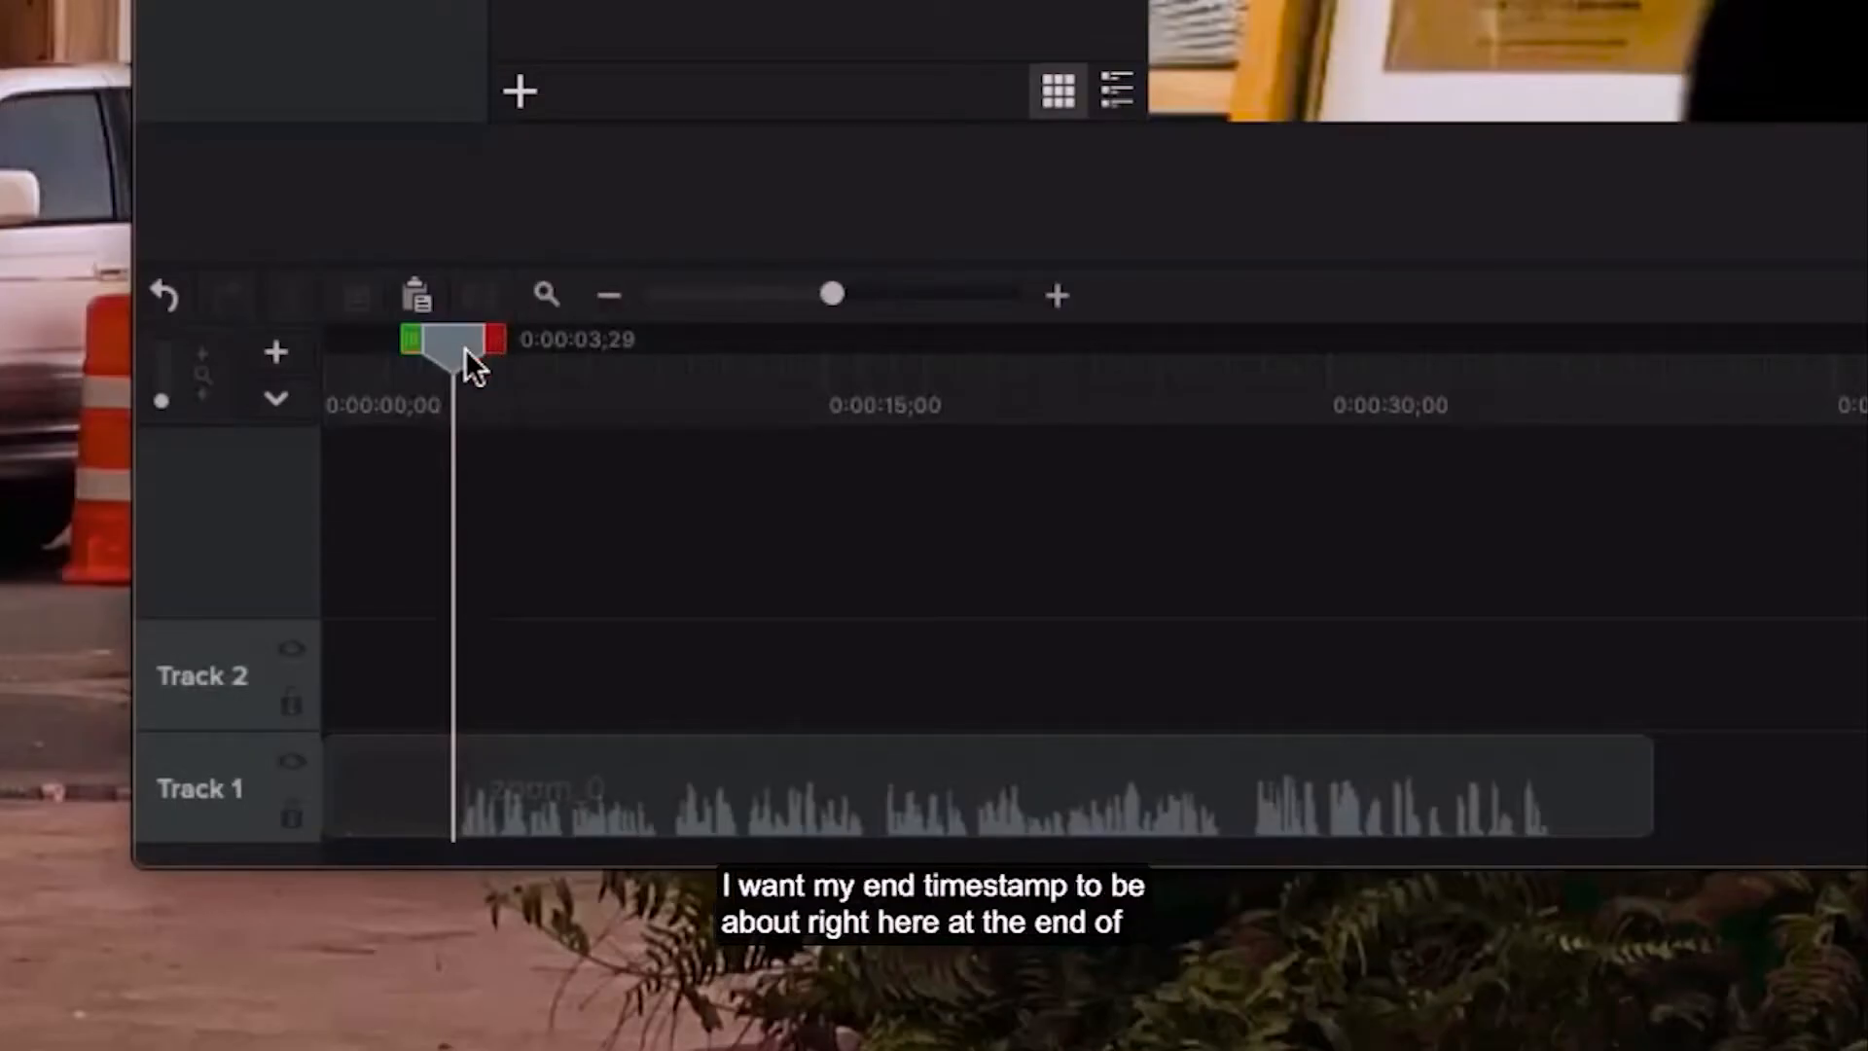
# Move the Camtasia playhead to the first phrase's end at 7 seconds 6 and enter 00:00:07,06 as the cue's end timestamp in TextEdit
pyautogui.moveTo(465, 348); pyautogui.dragTo(569, 362)
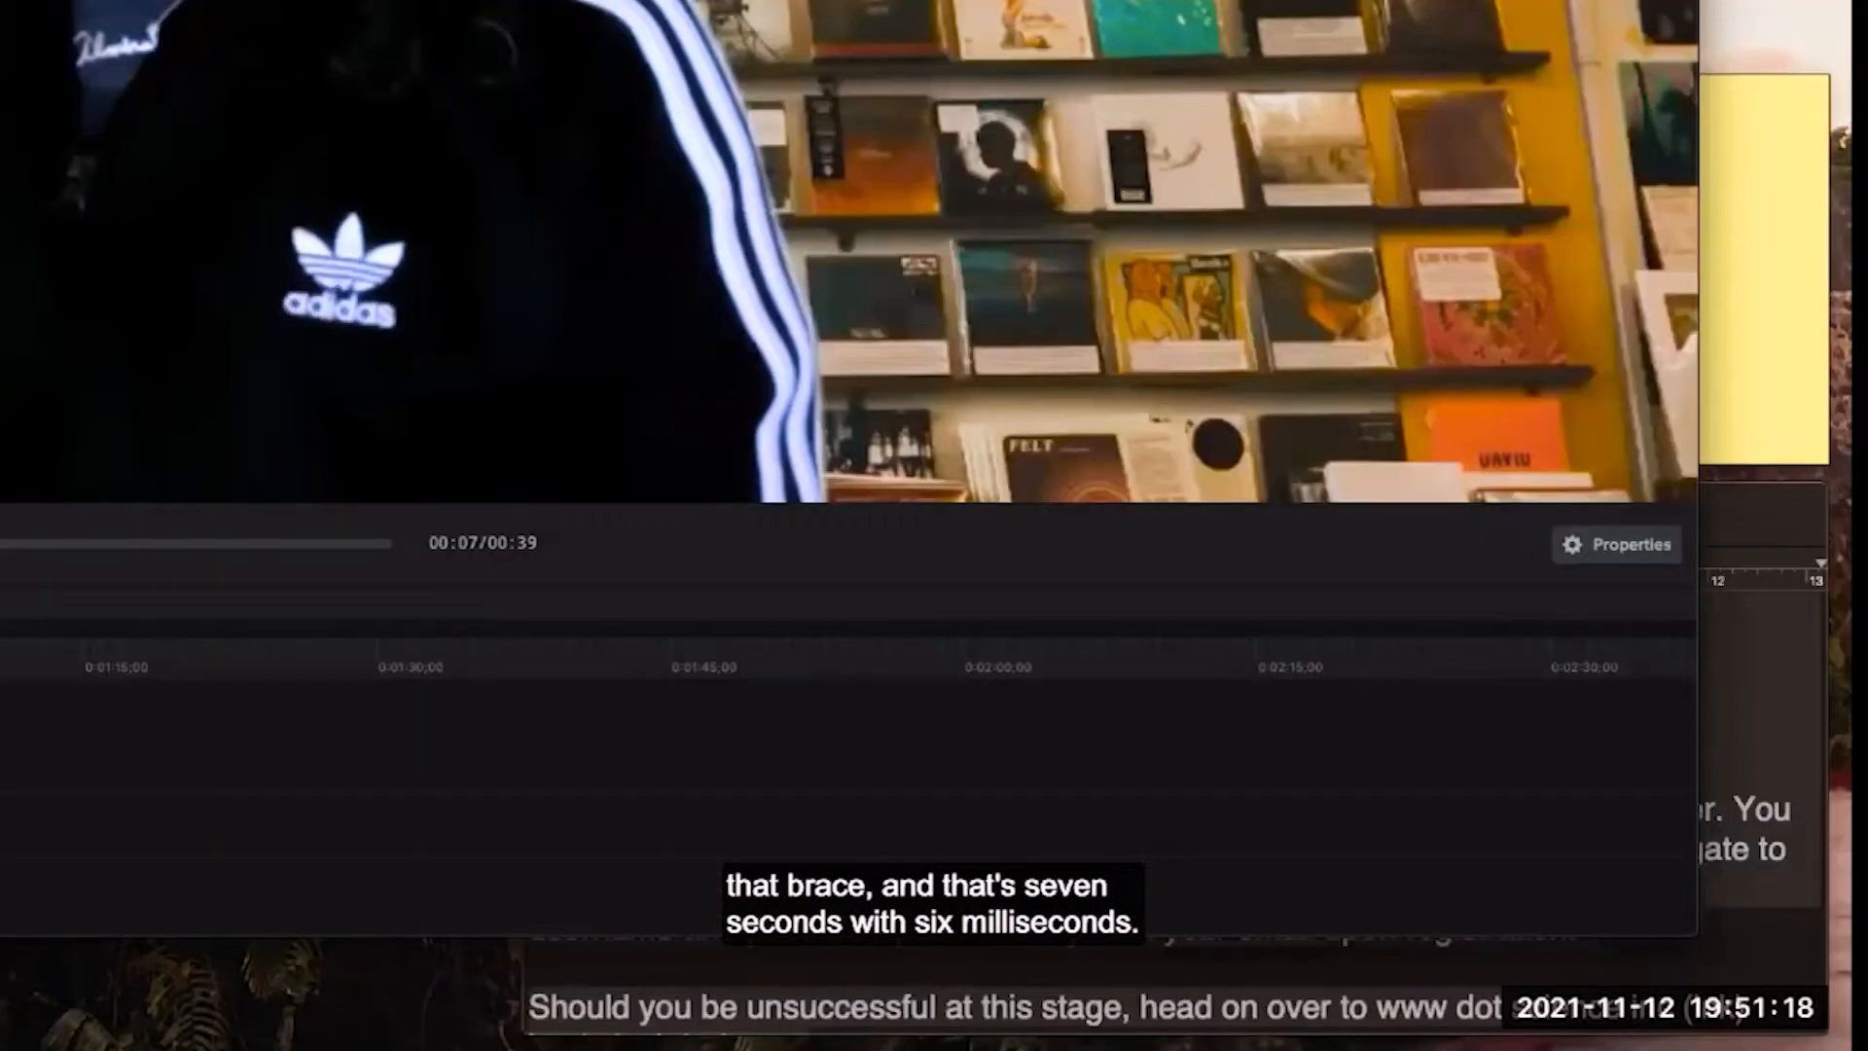
pyautogui.click(1197, 981)
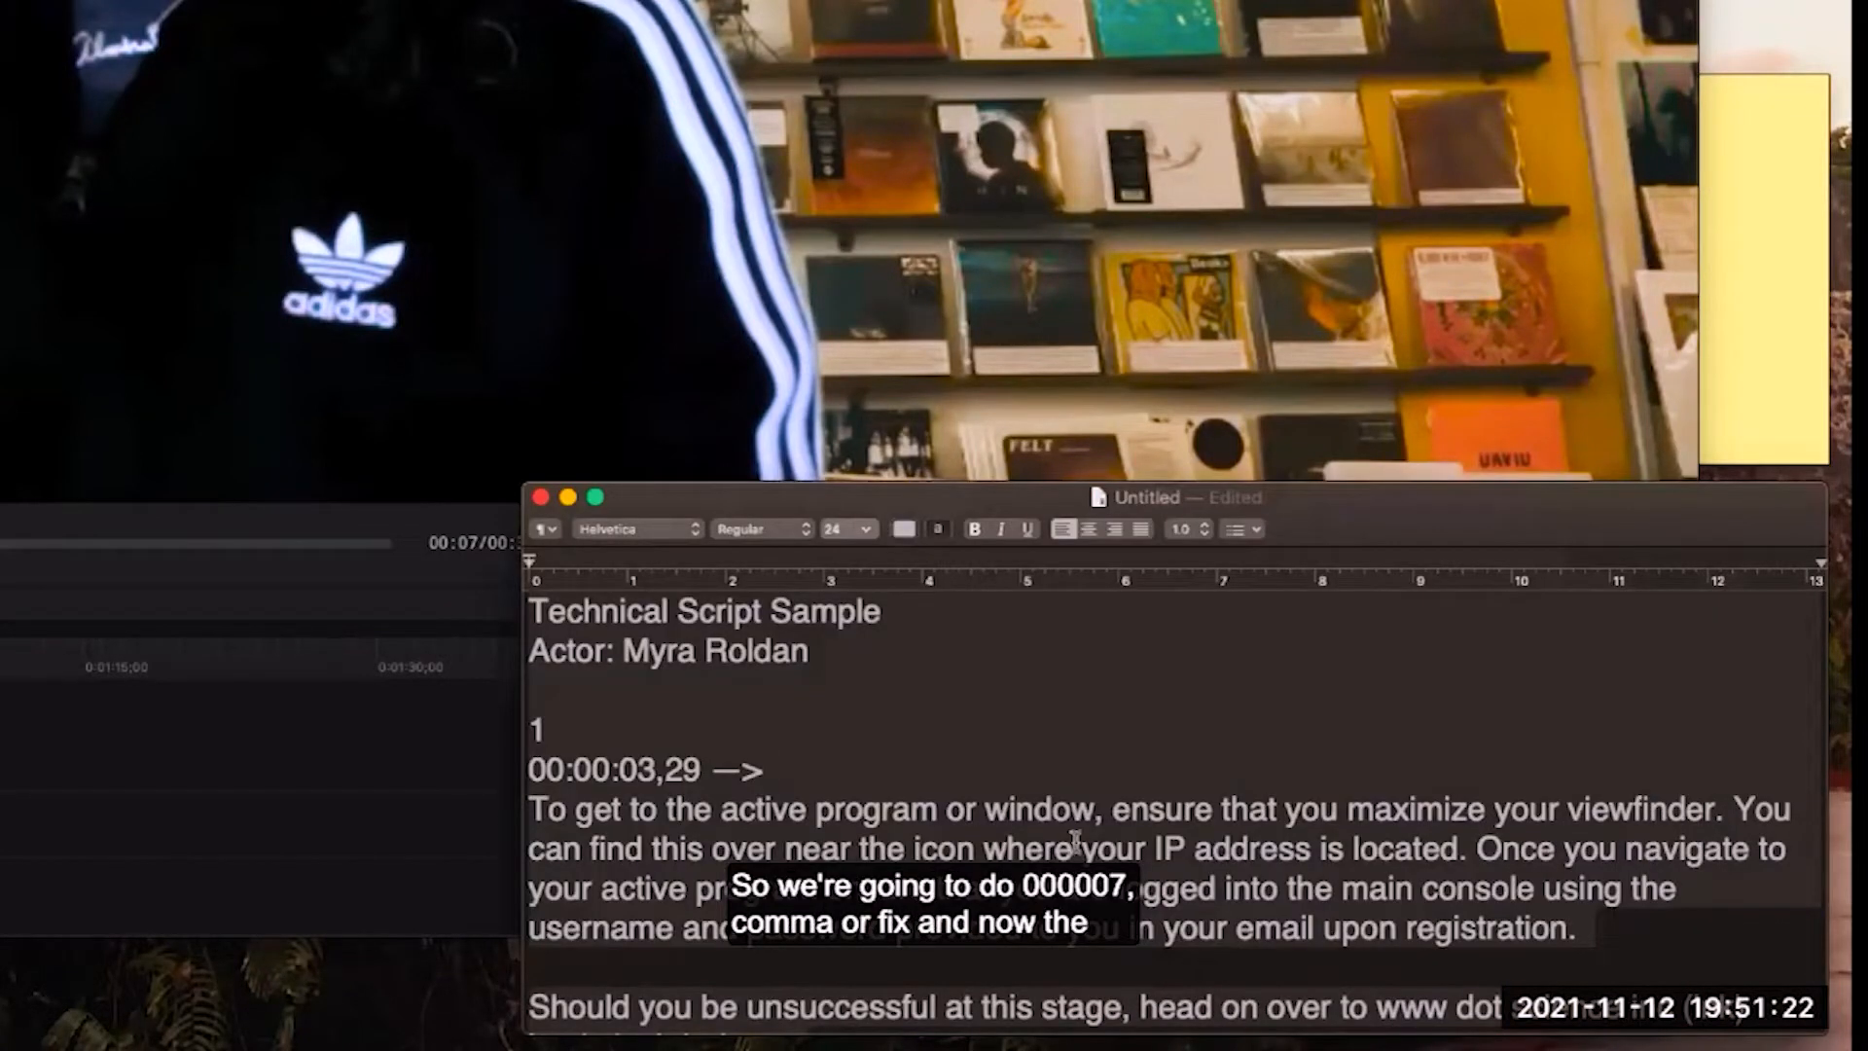
pyautogui.write('00:00:')
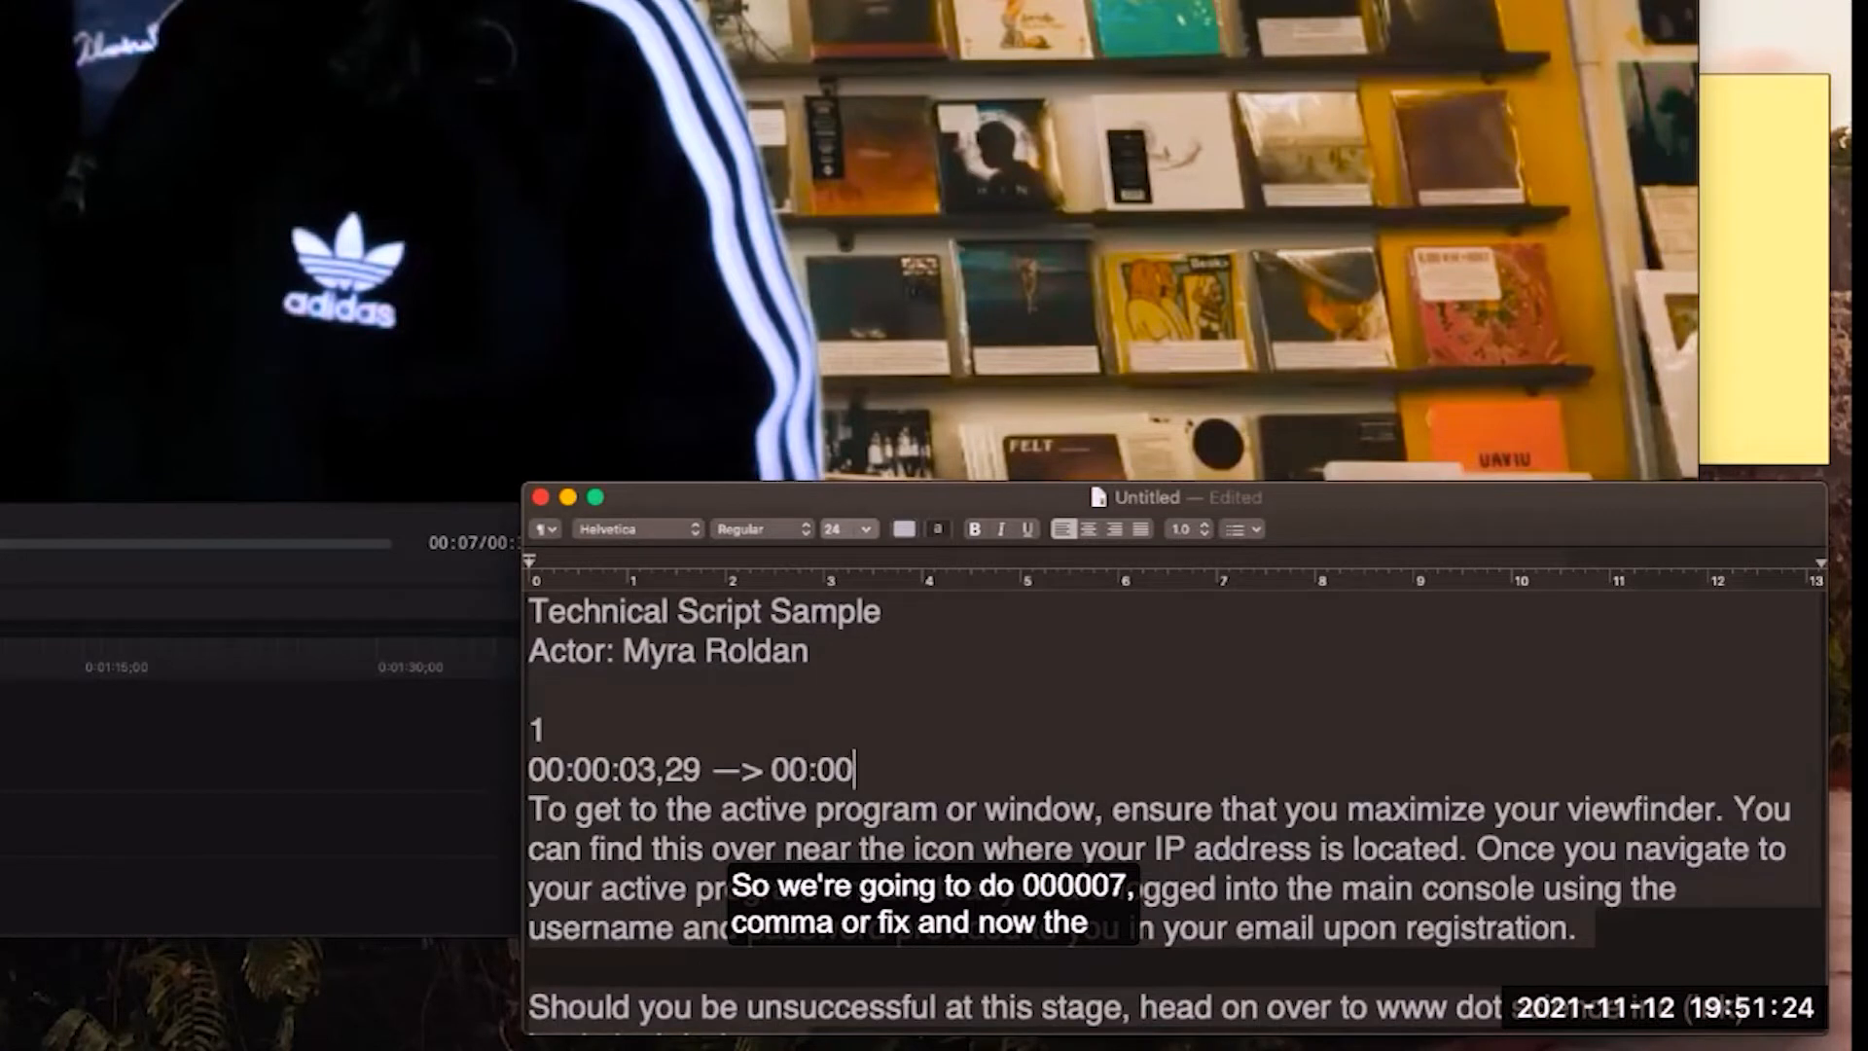
pyautogui.write('07,06')
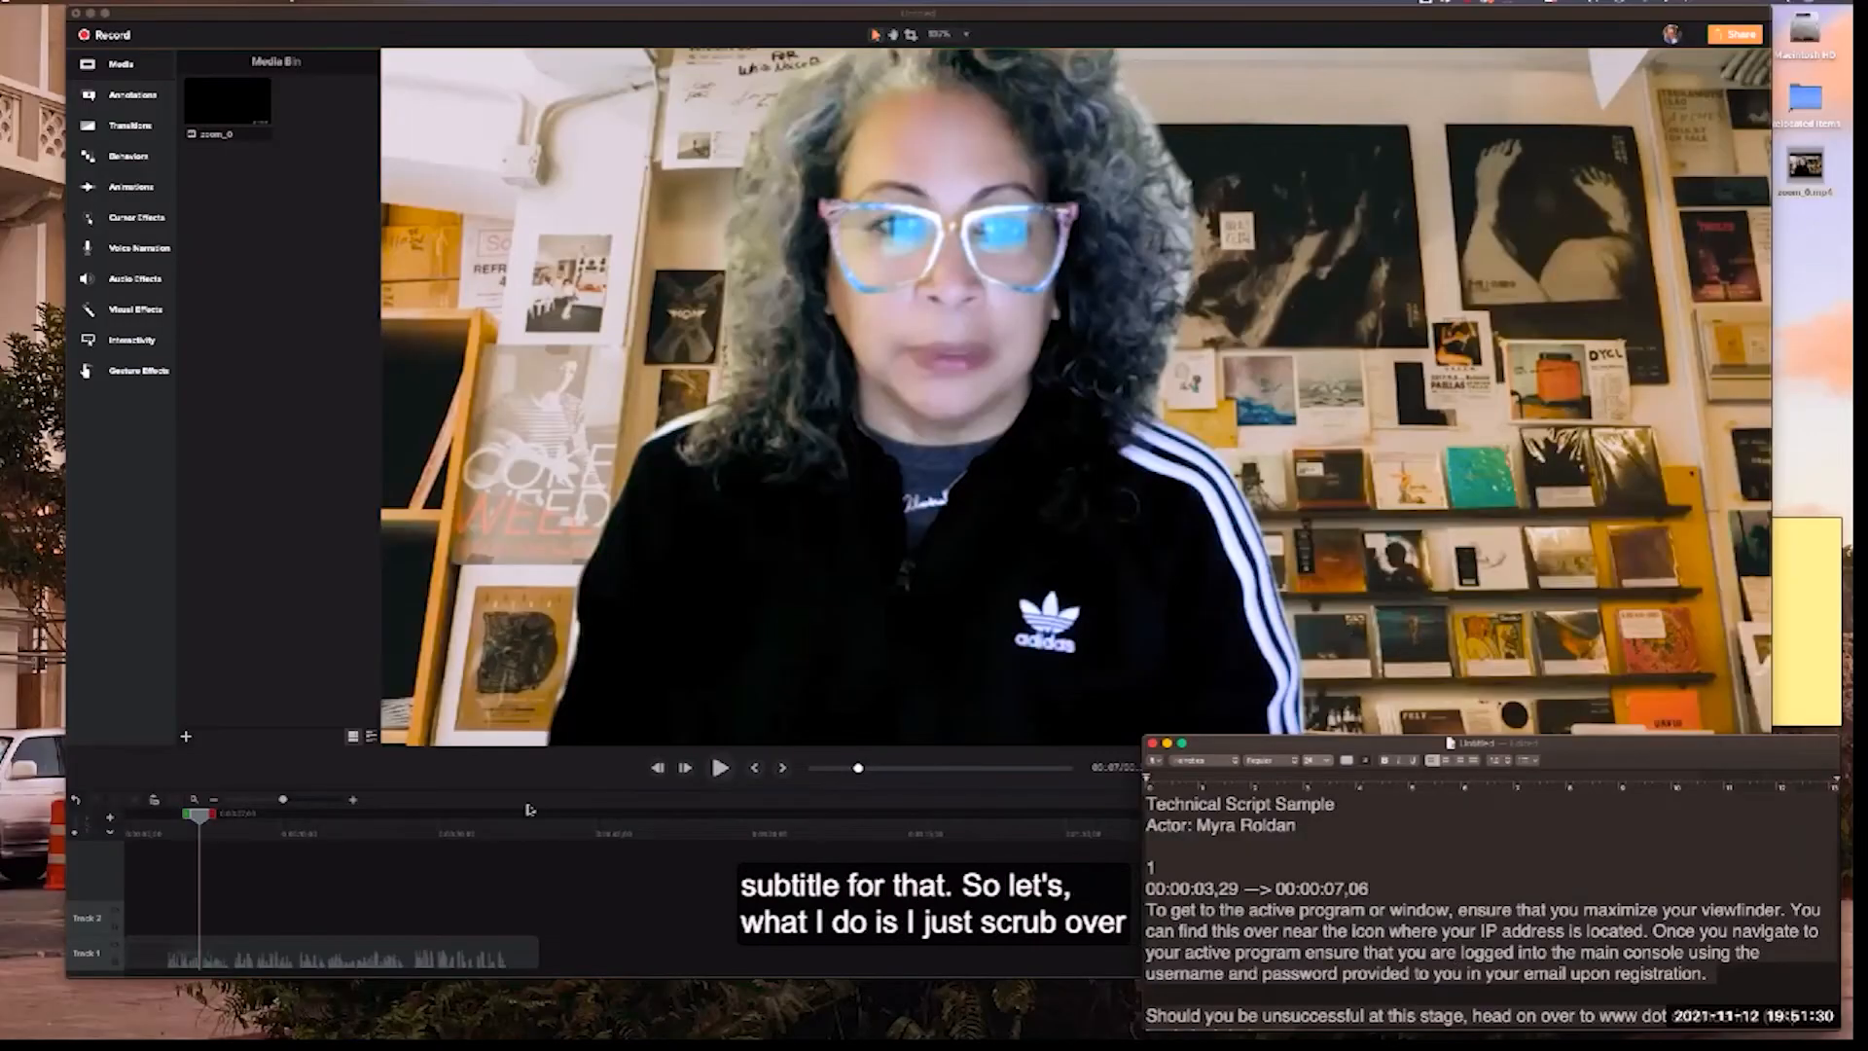
# Switch to Camtasia, select the timeline range from about 4 to 7 seconds and play it to hear the first phrase
pyautogui.click(188, 822)
pyautogui.moveTo(188, 822); pyautogui.dragTo(160, 820)
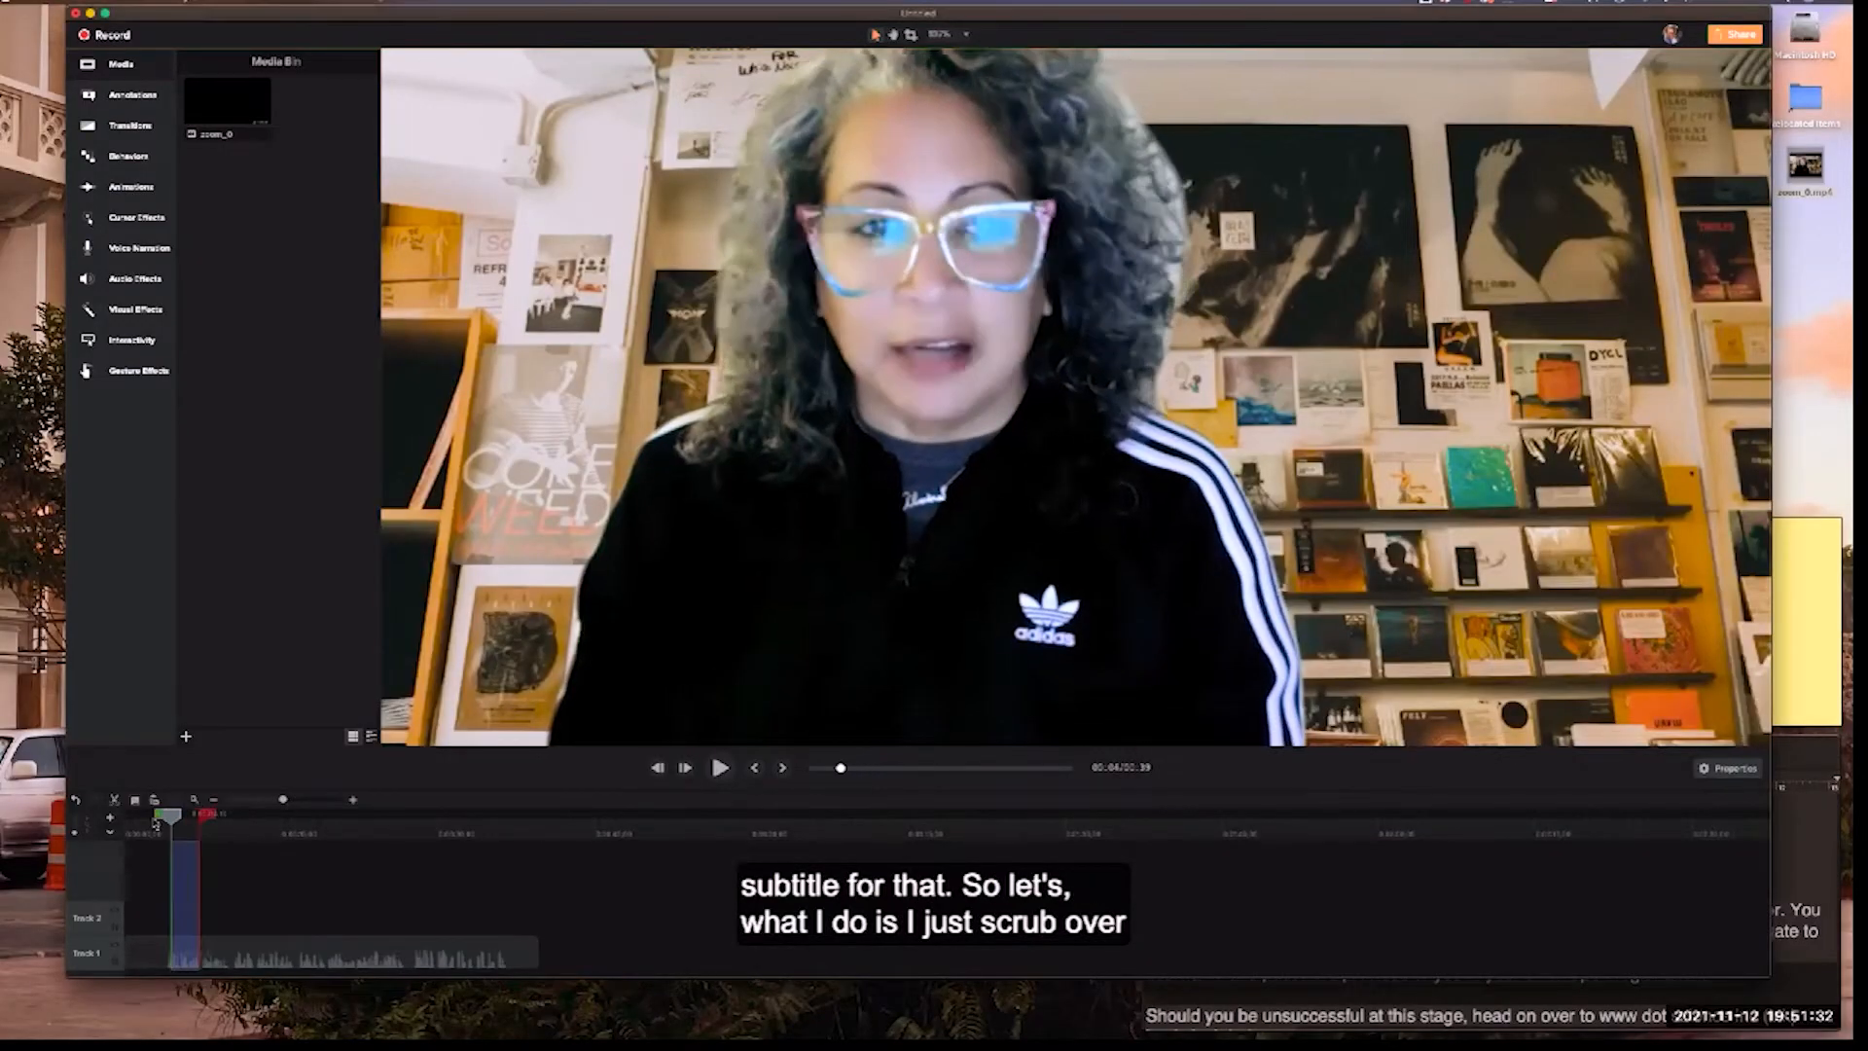
pyautogui.click(720, 768)
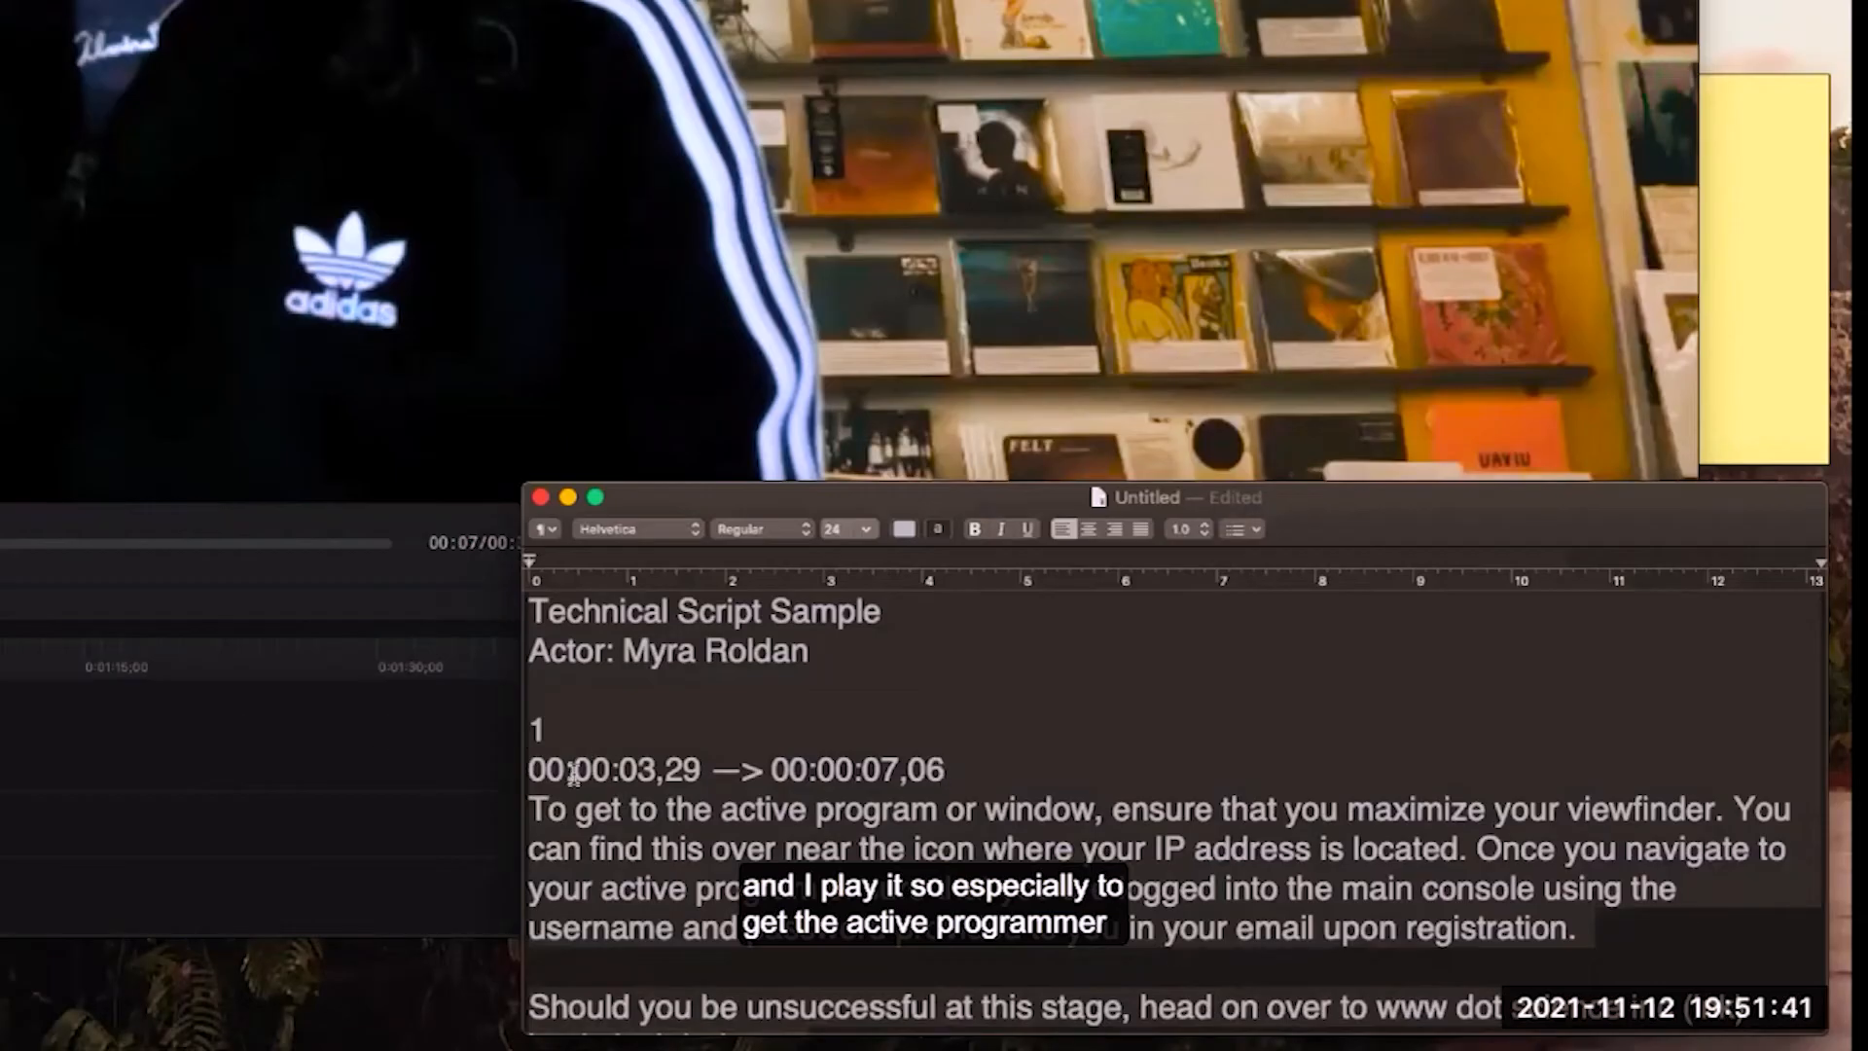
# In the TextEdit script, remove the comma after "window" and separate the following text from the first cue with blank lines
pyautogui.click(1097, 810)
pyautogui.press('BackSpace')
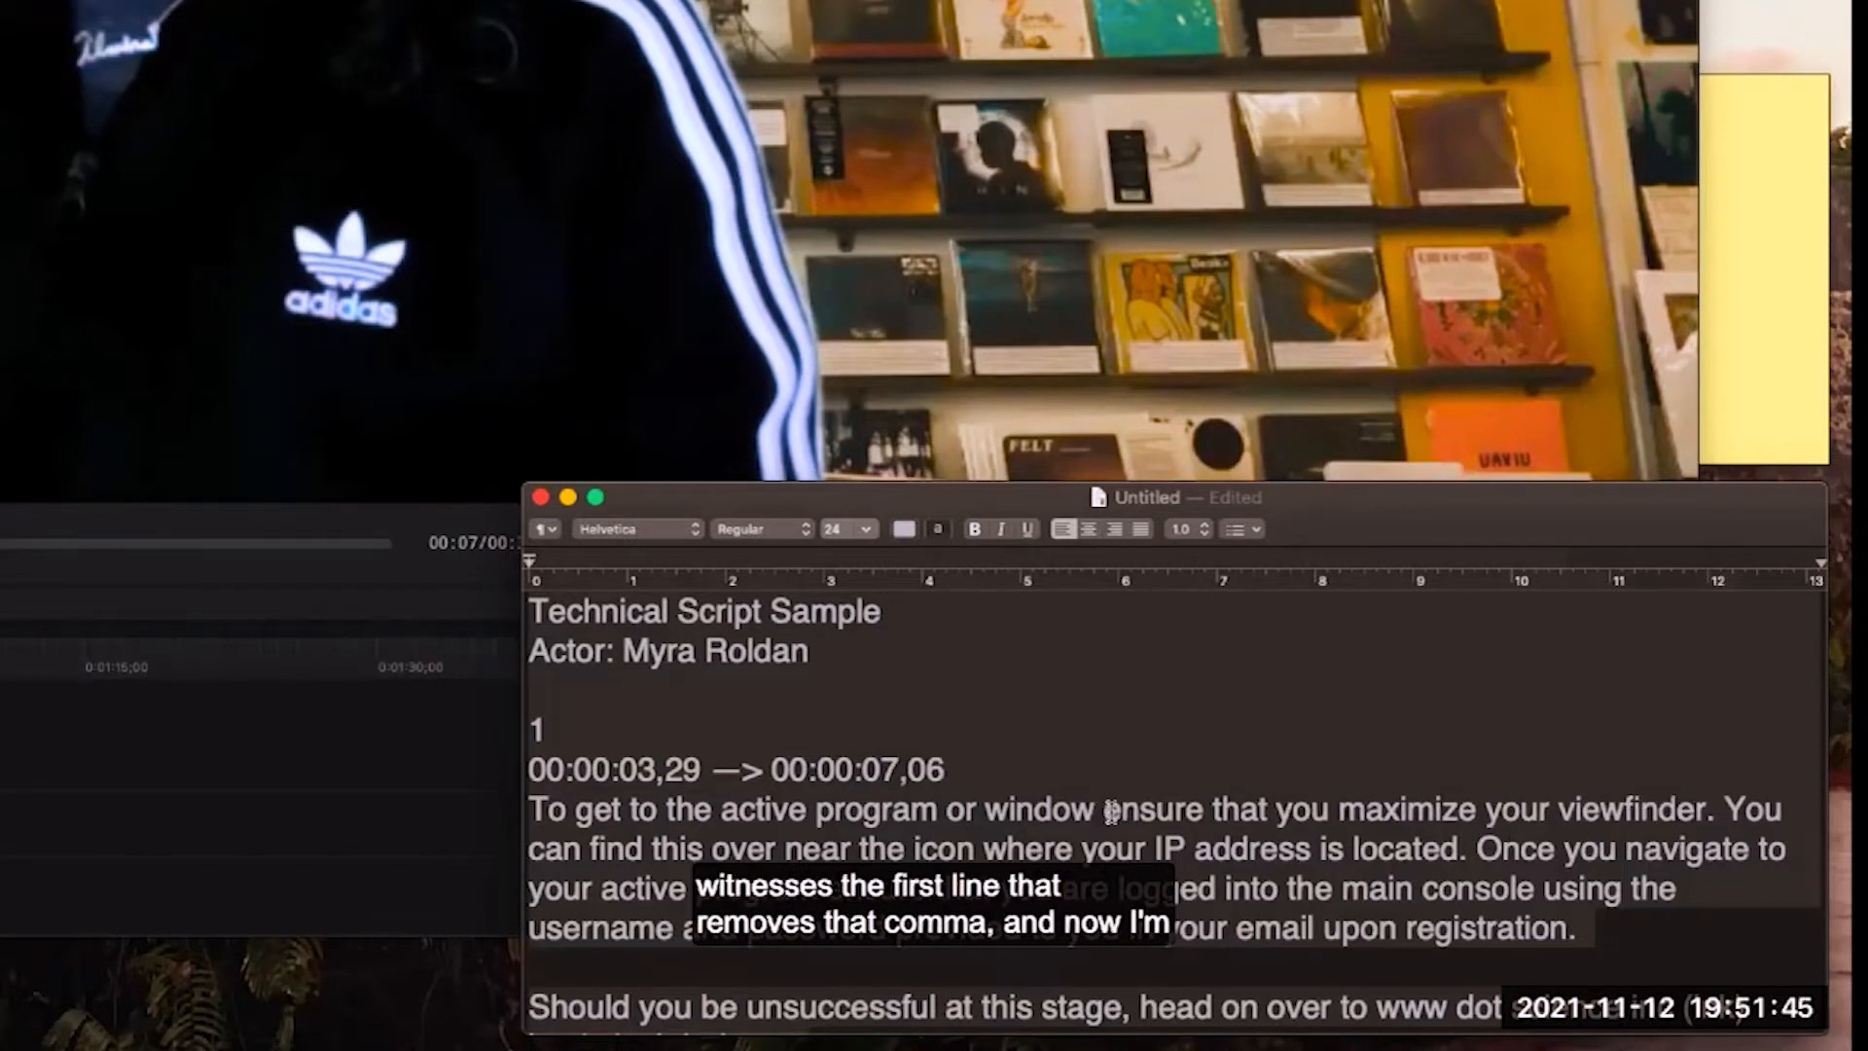
pyautogui.press('Return')
pyautogui.press('Return')
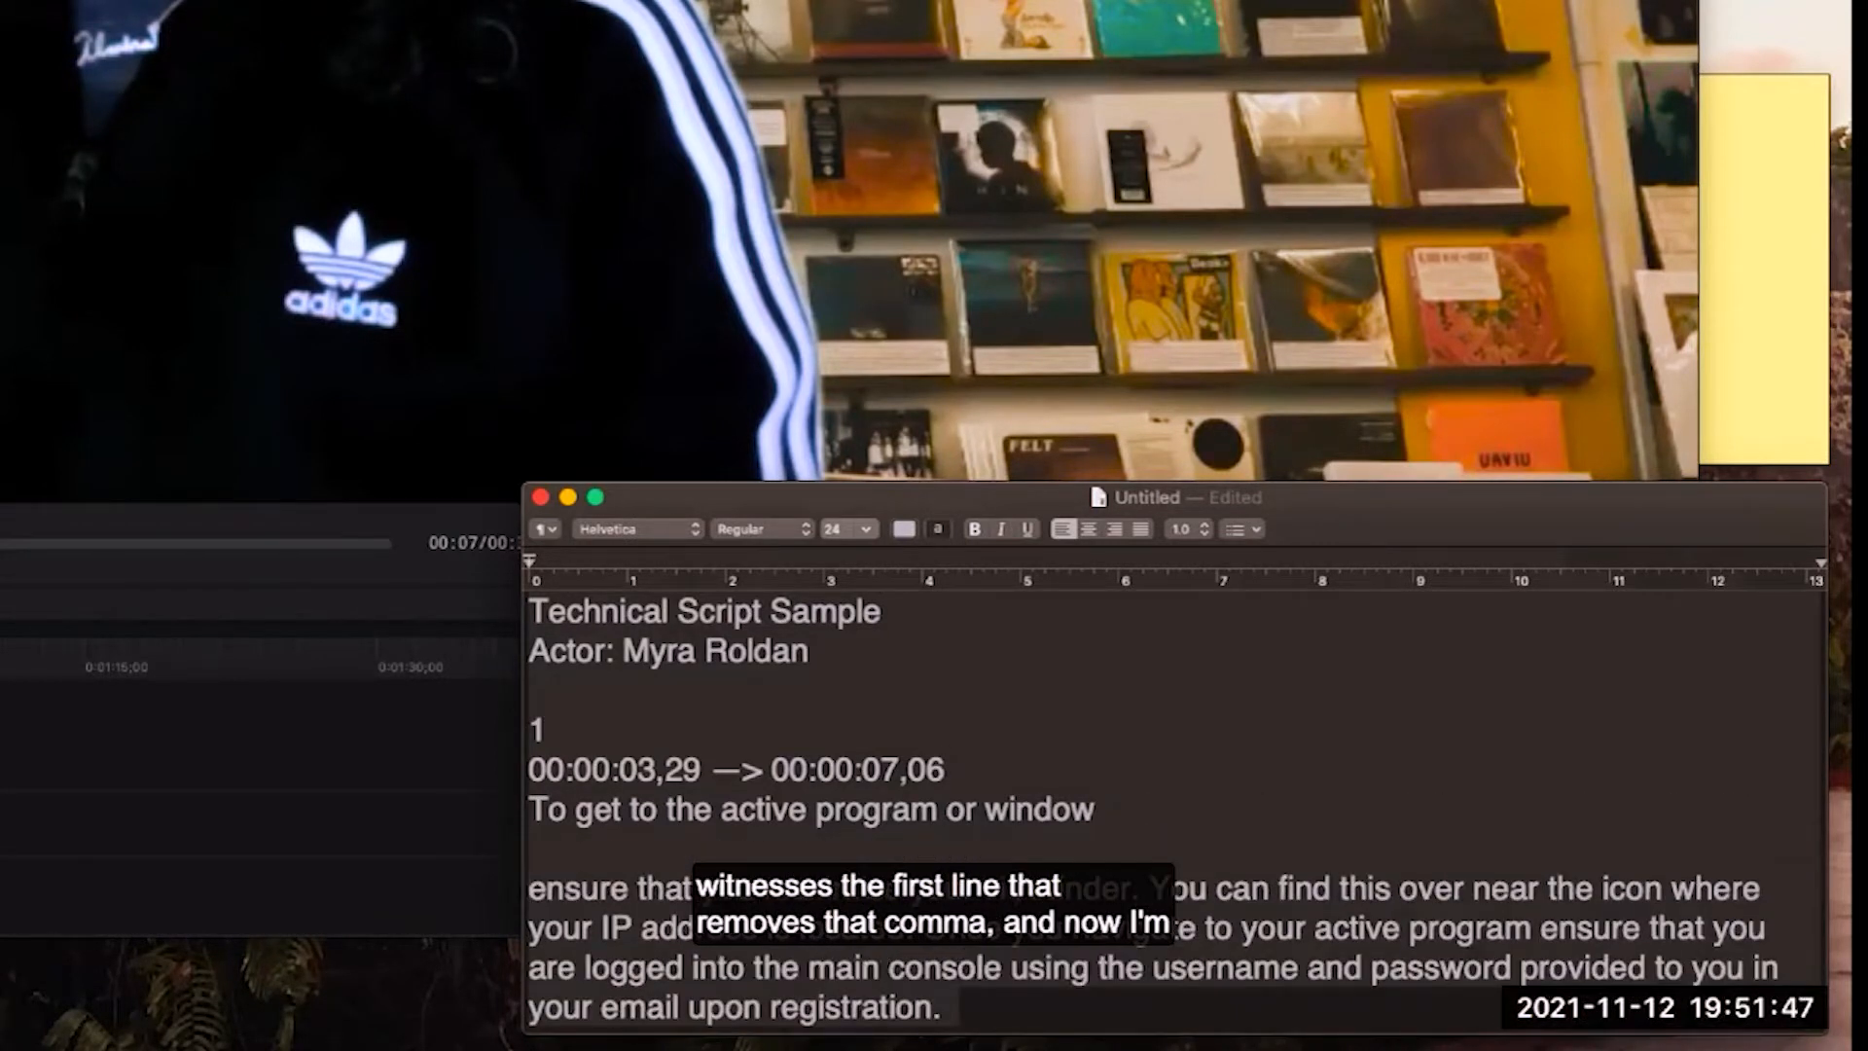
pyautogui.press('Return')
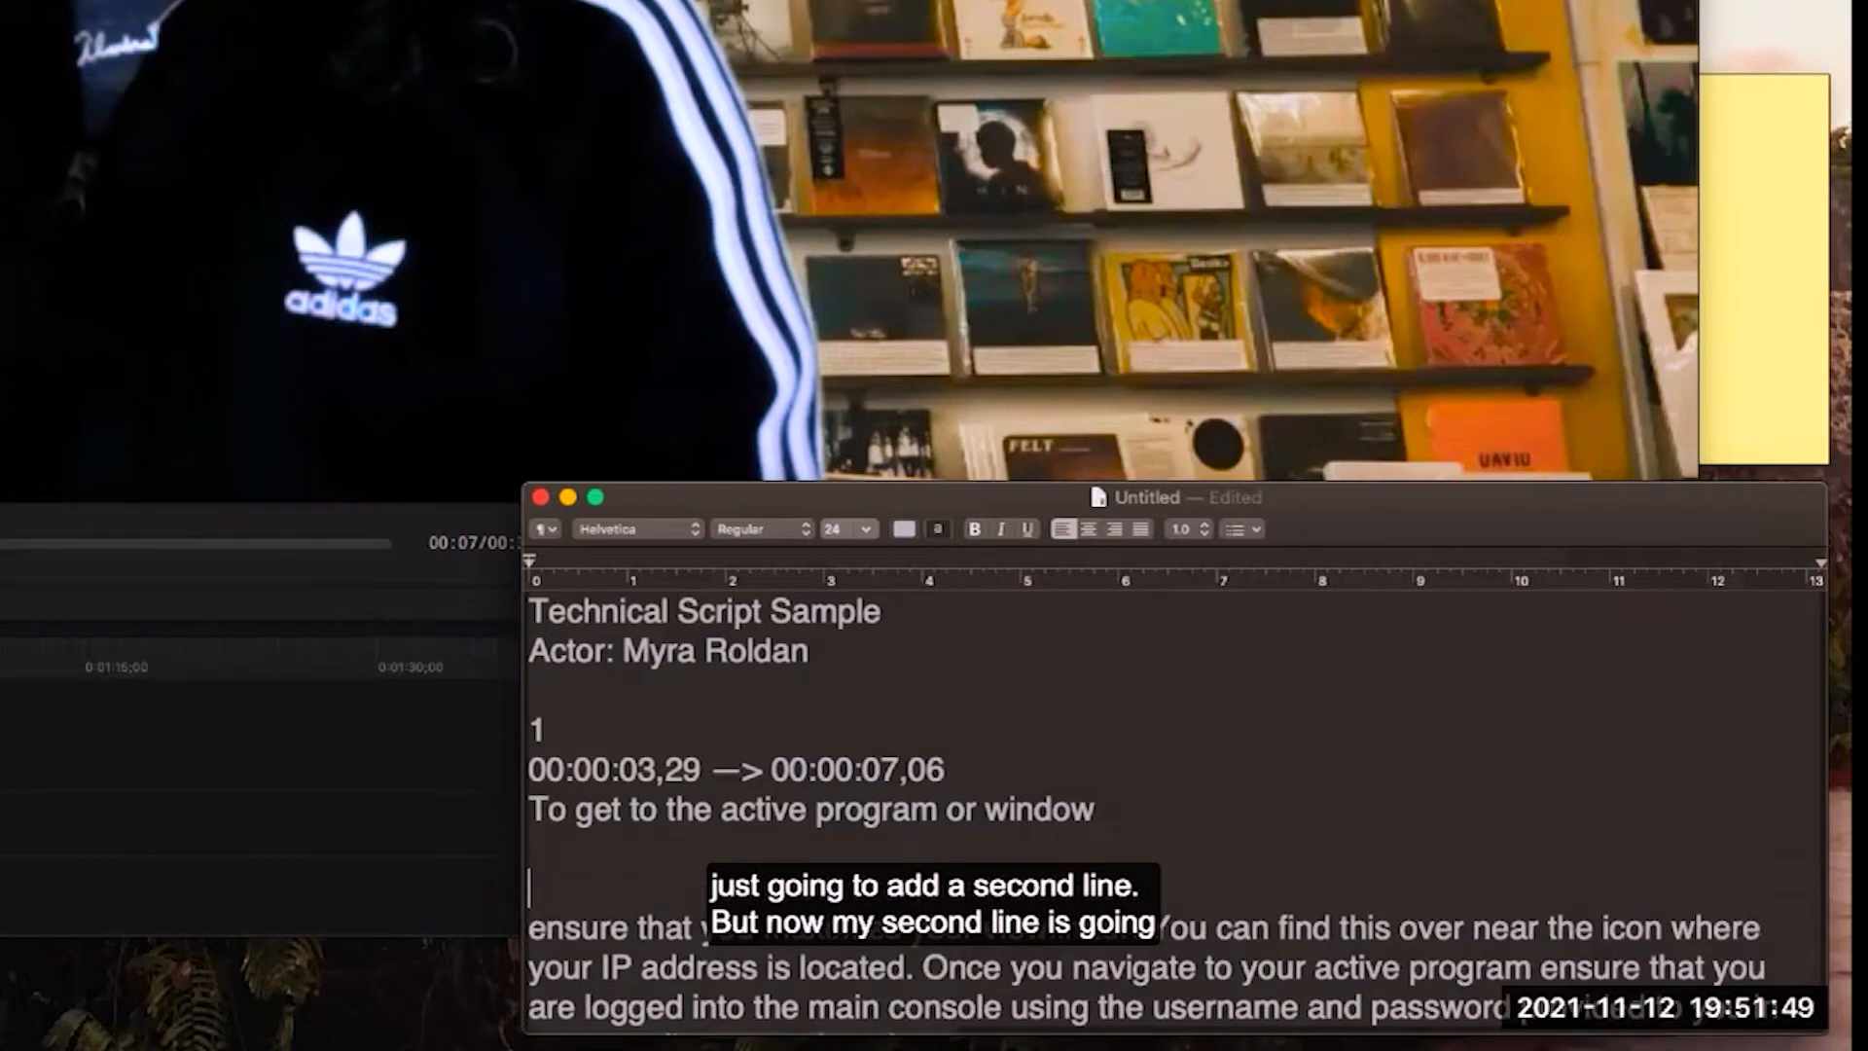
# Add cue number 2 above the text starting with "ensure that you maximize", with a line beneath it for the timestamps
pyautogui.press('Up')
pyautogui.write('2')
pyautogui.press('Return')
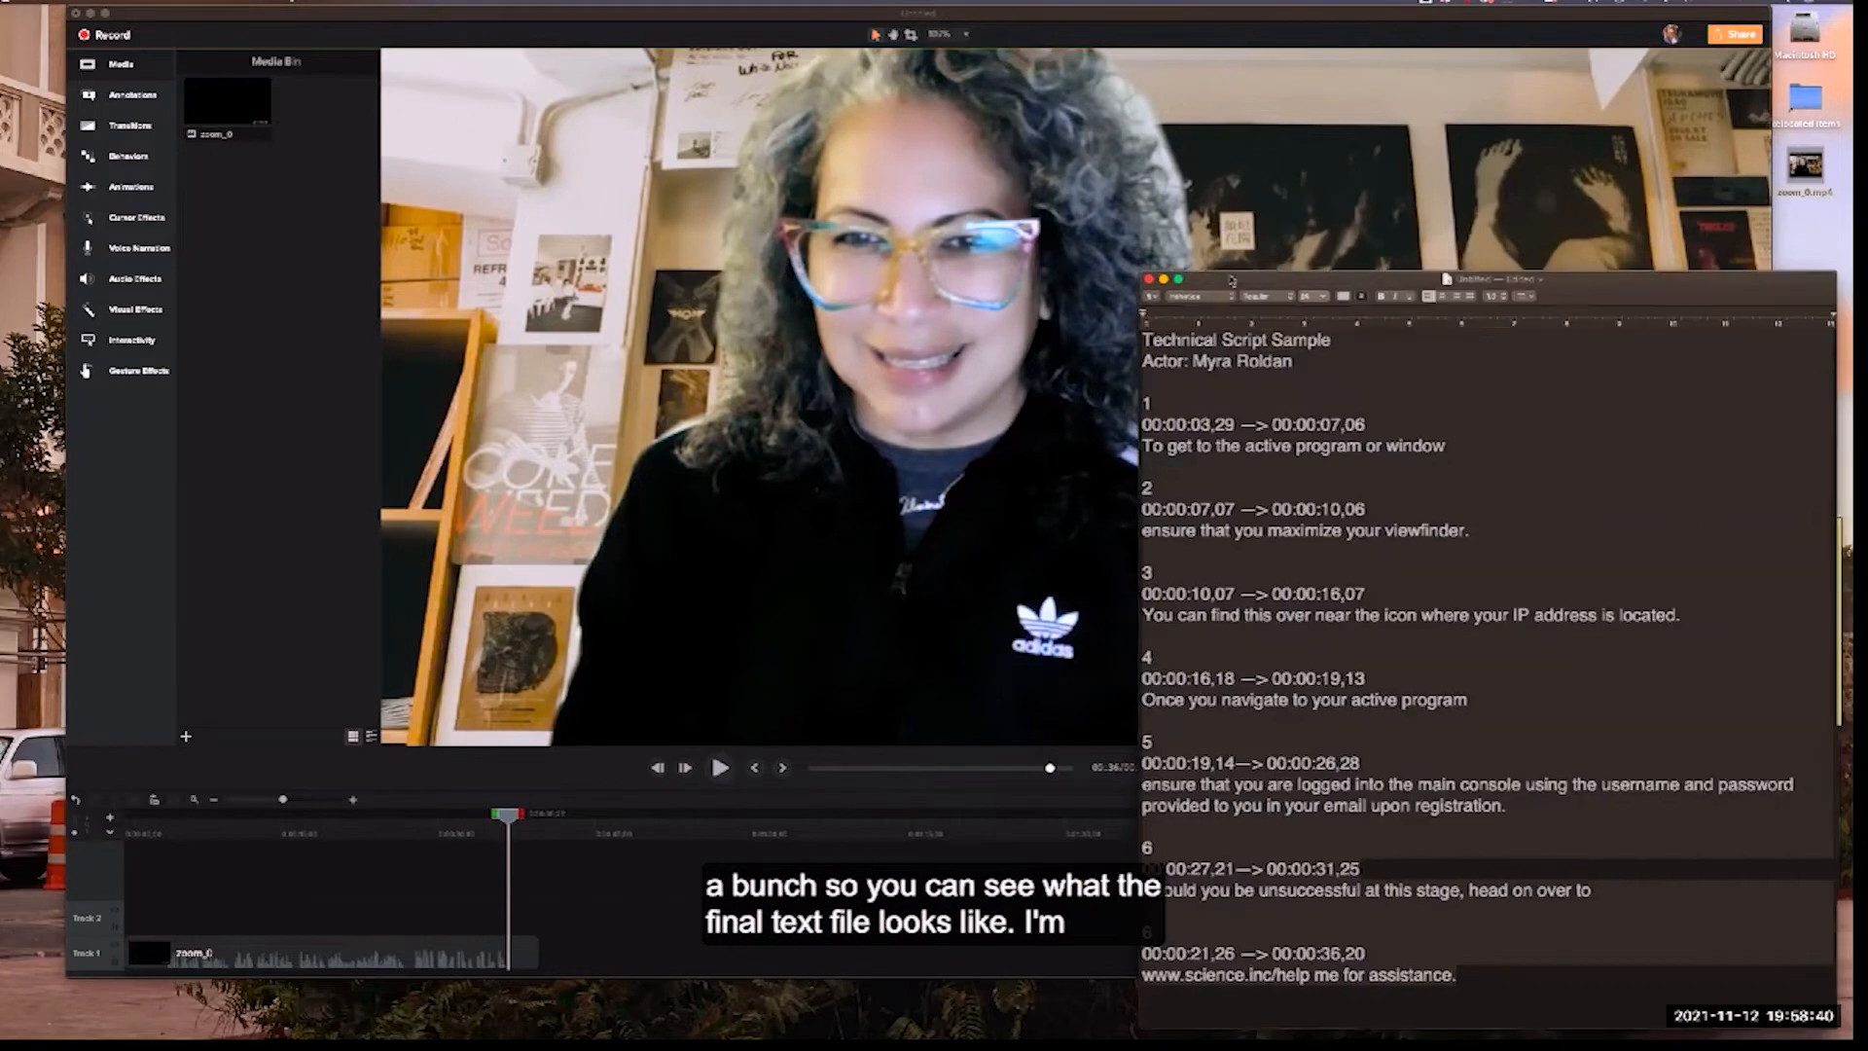
# Delete the "Technical Script Sample" title, the actor line and the blank lines above the first cue
pyautogui.moveTo(1237, 282); pyautogui.dragTo(1124, 209)
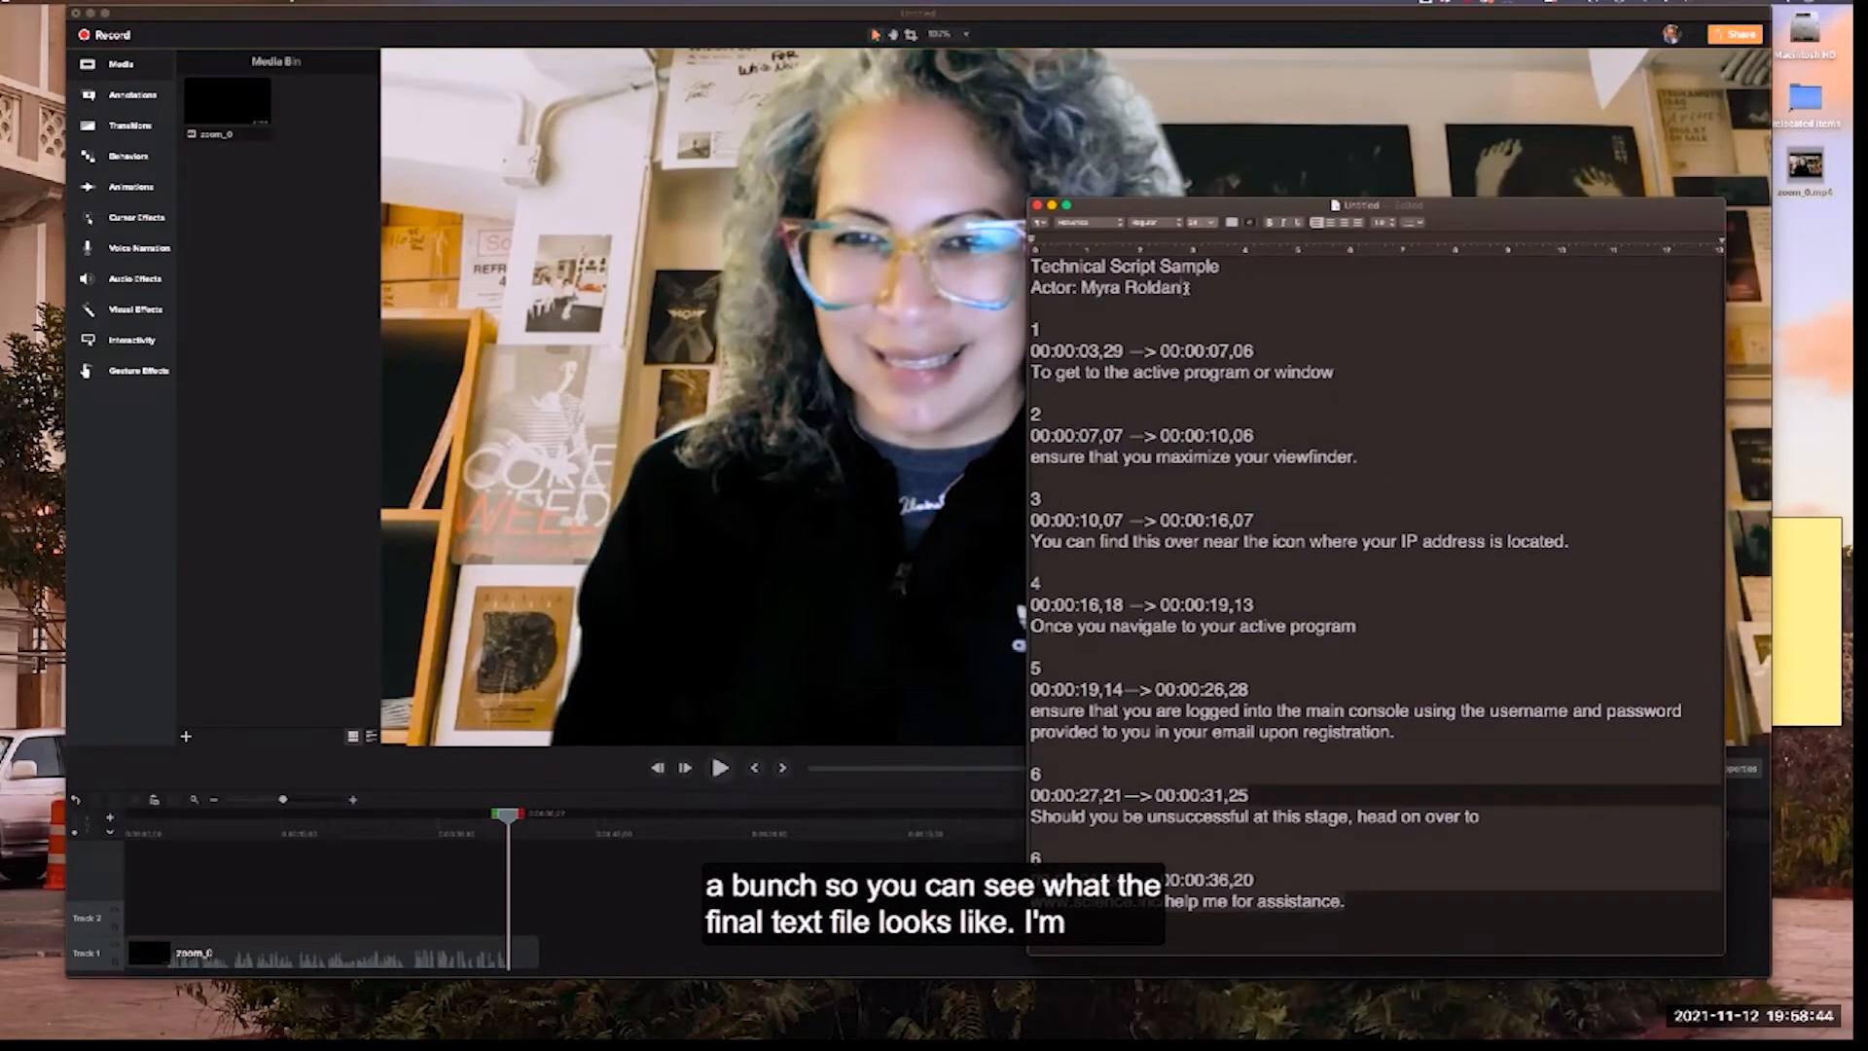
pyautogui.moveTo(1182, 288); pyautogui.dragTo(1034, 267)
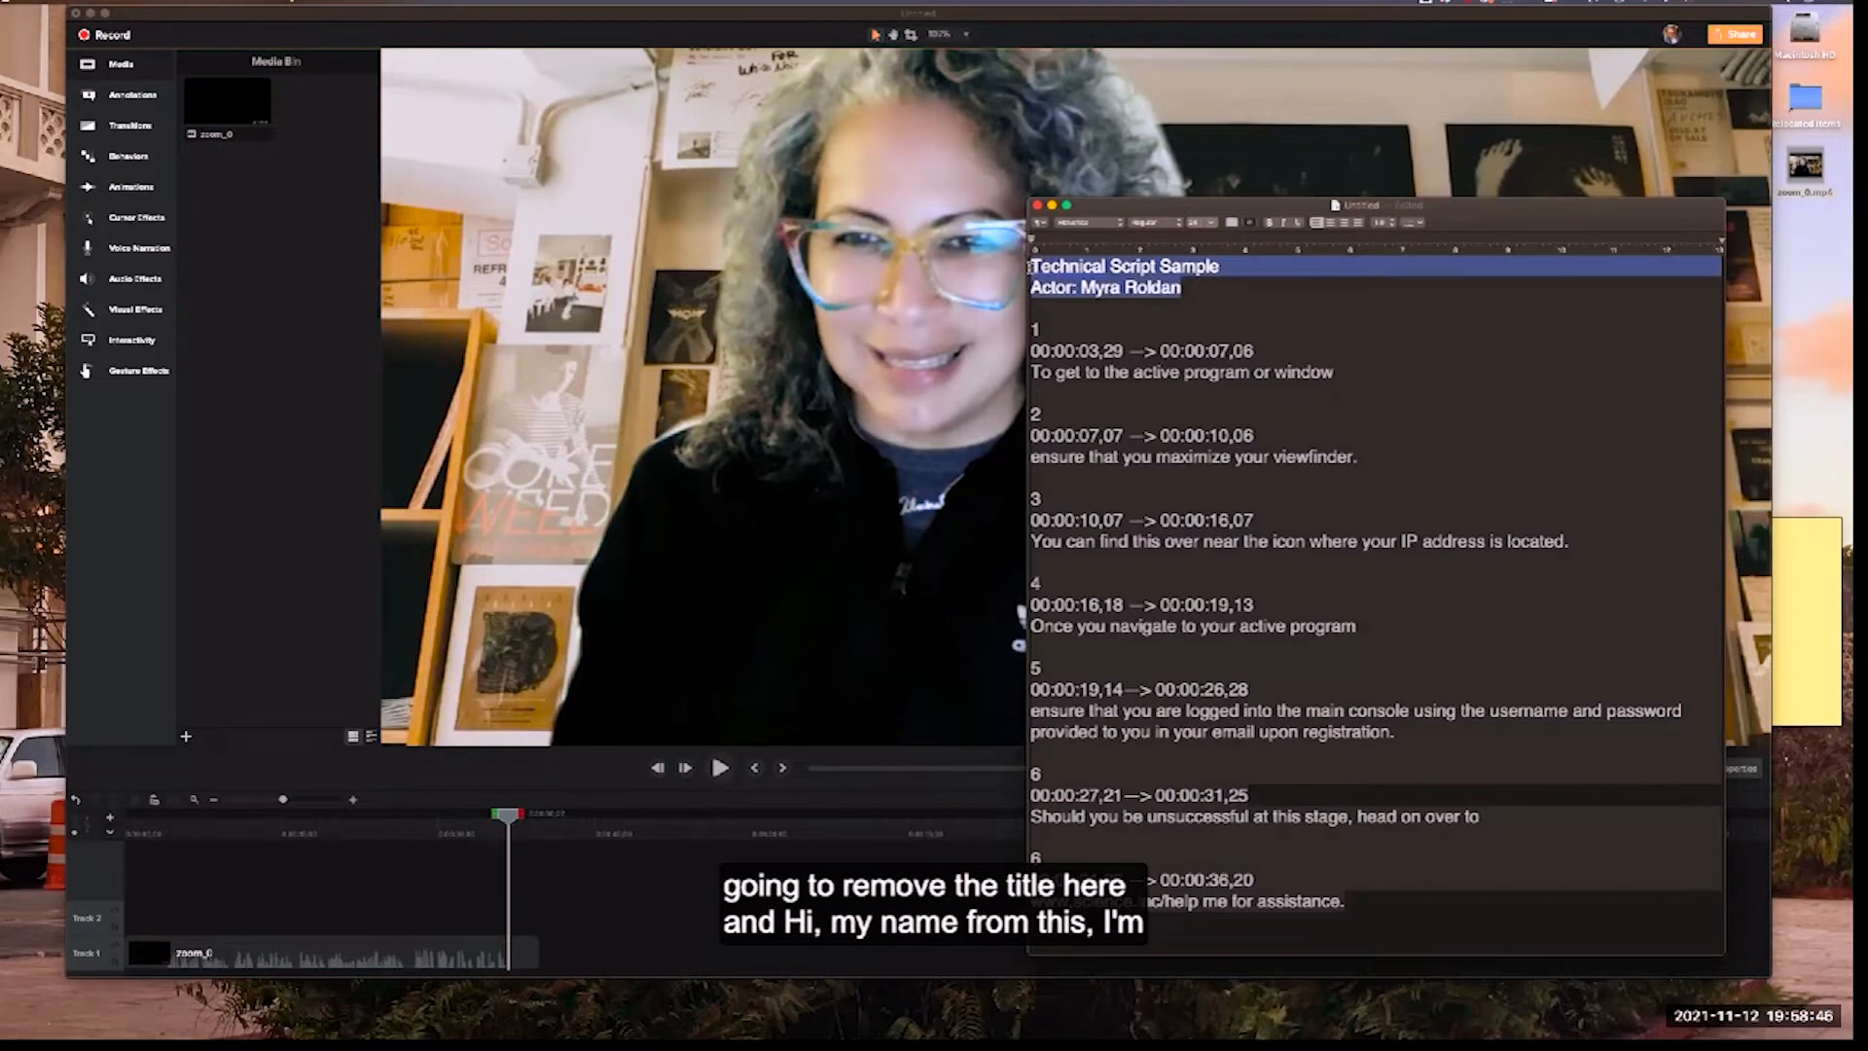
pyautogui.press('BackSpace')
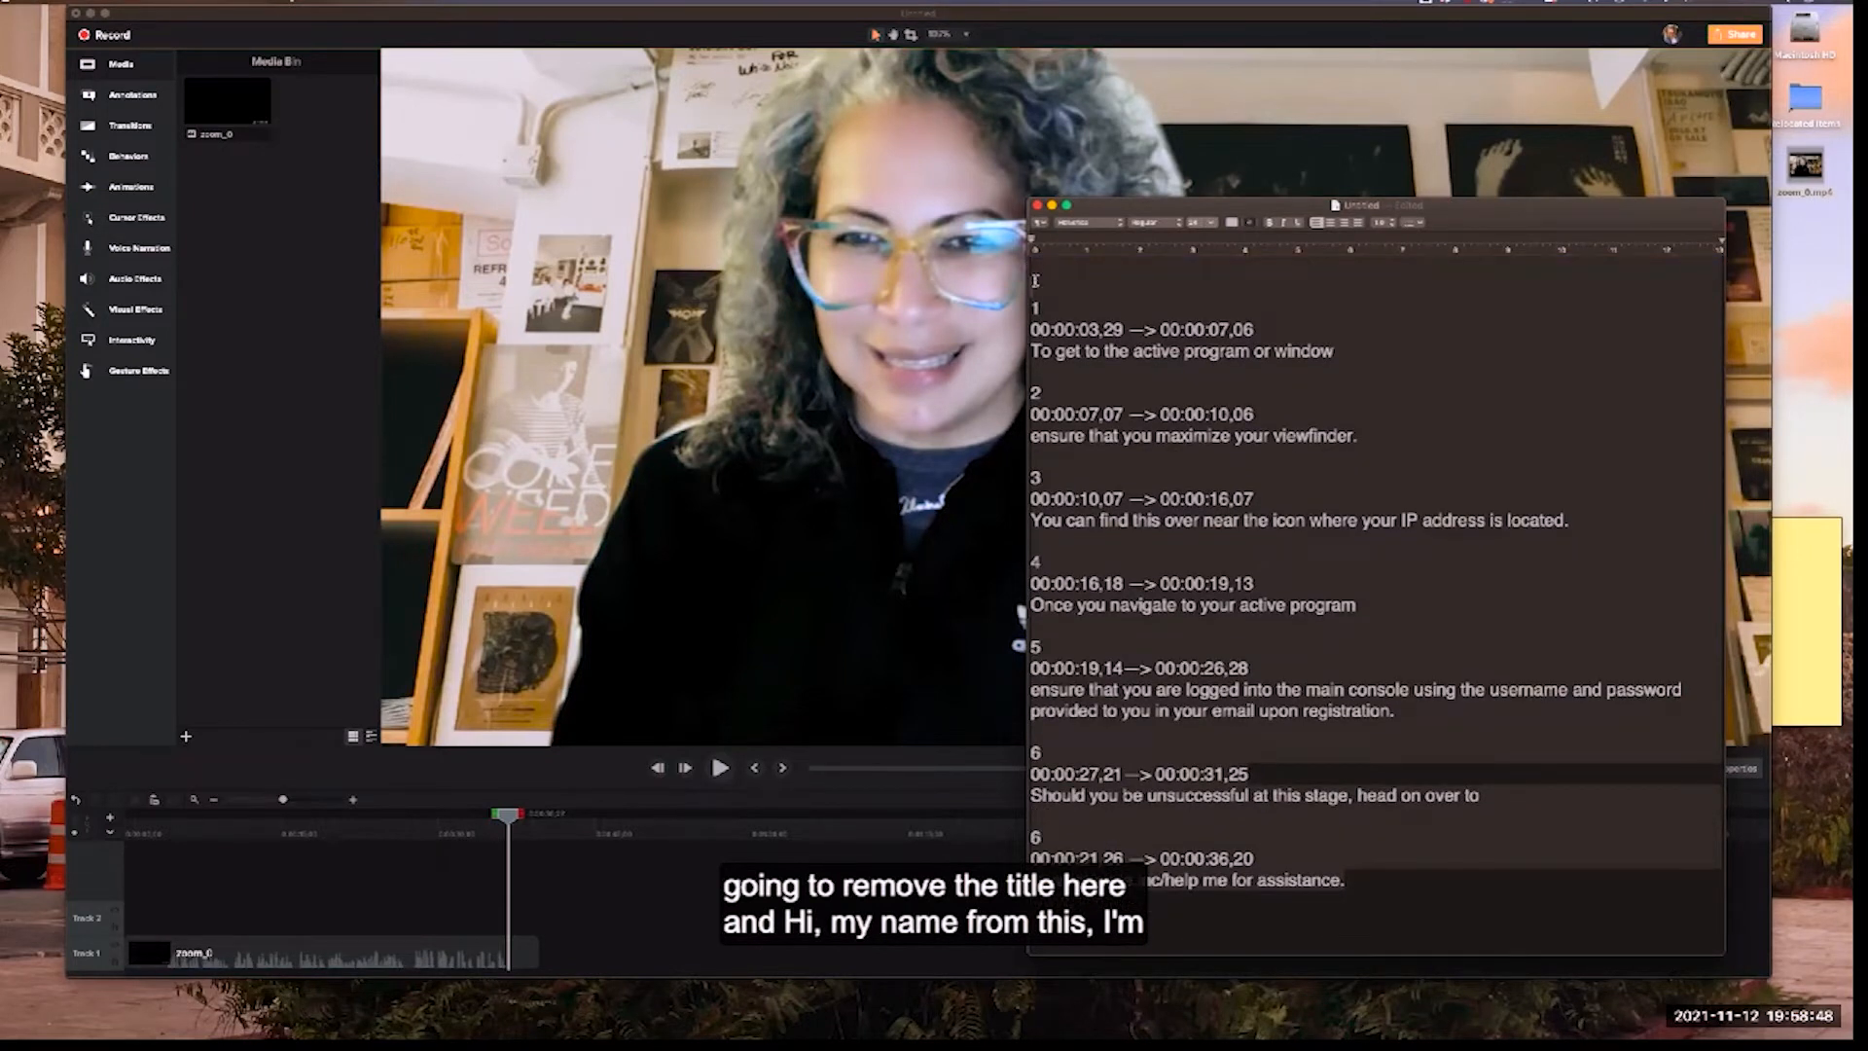
pyautogui.press('Delete')
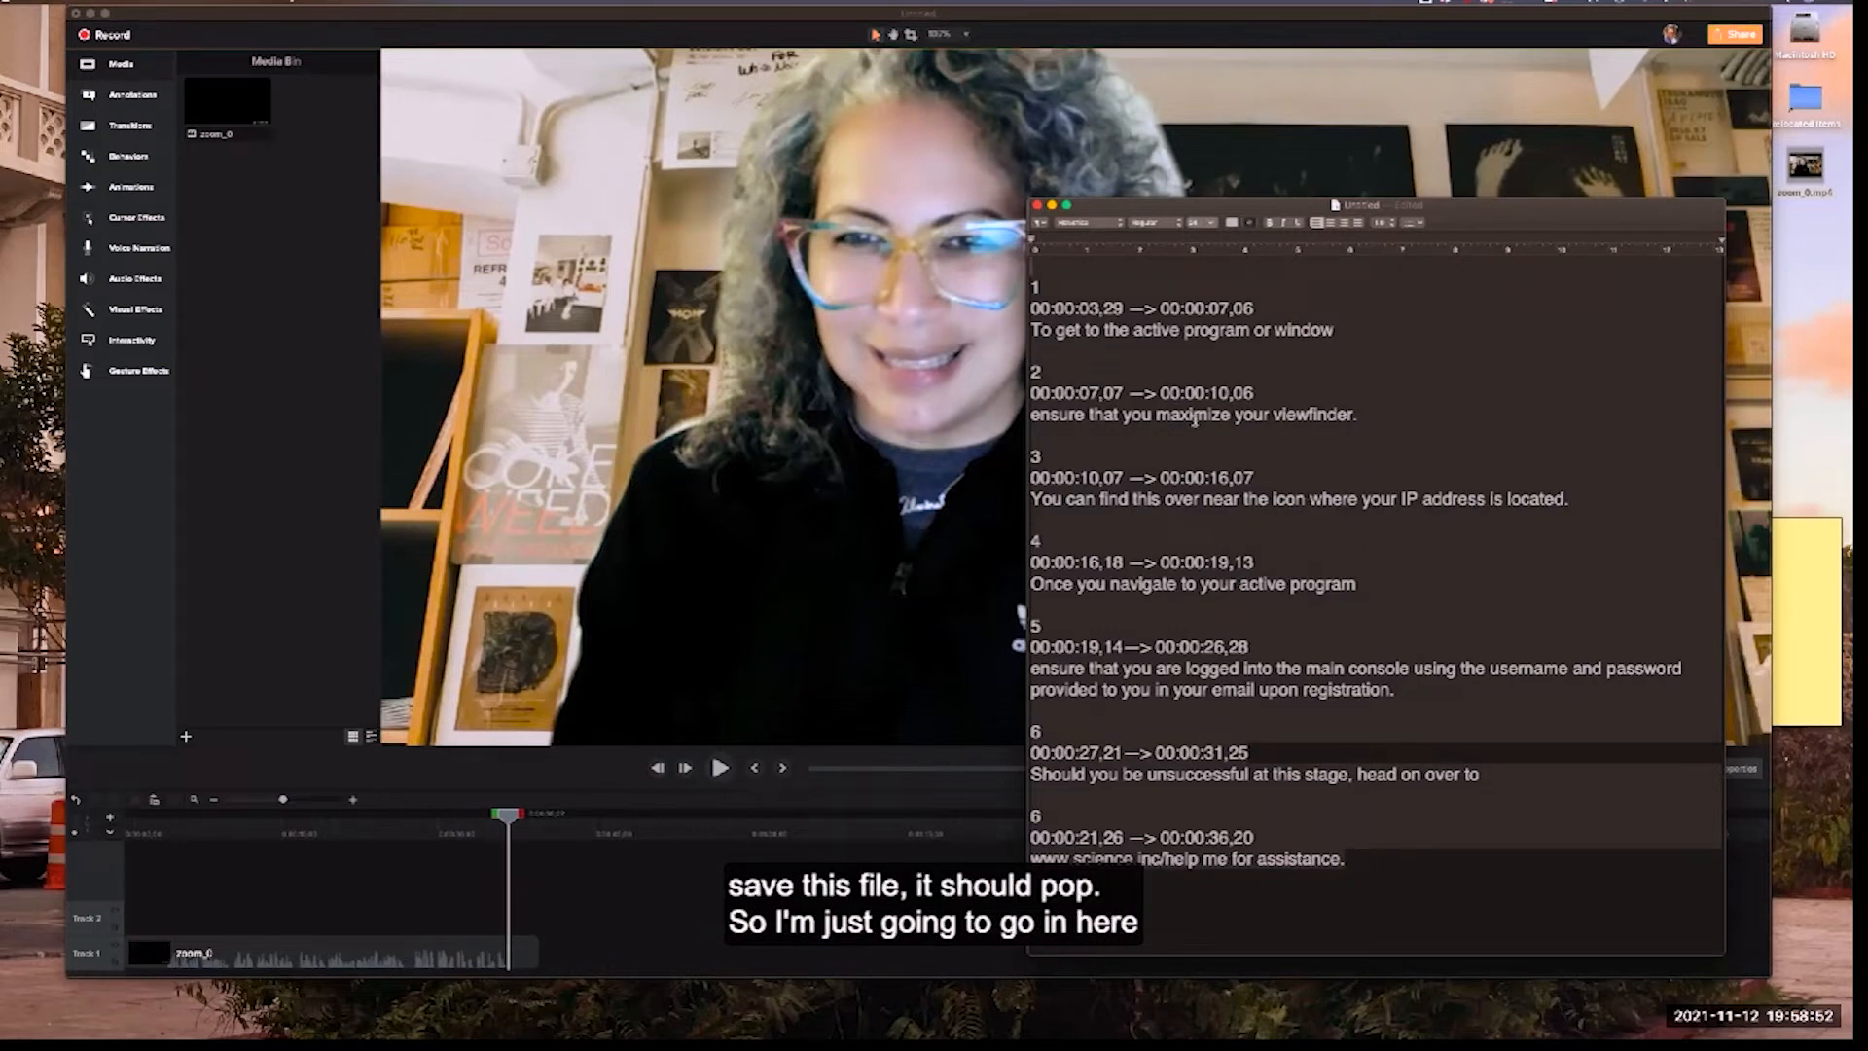
pyautogui.press('BackSpace')
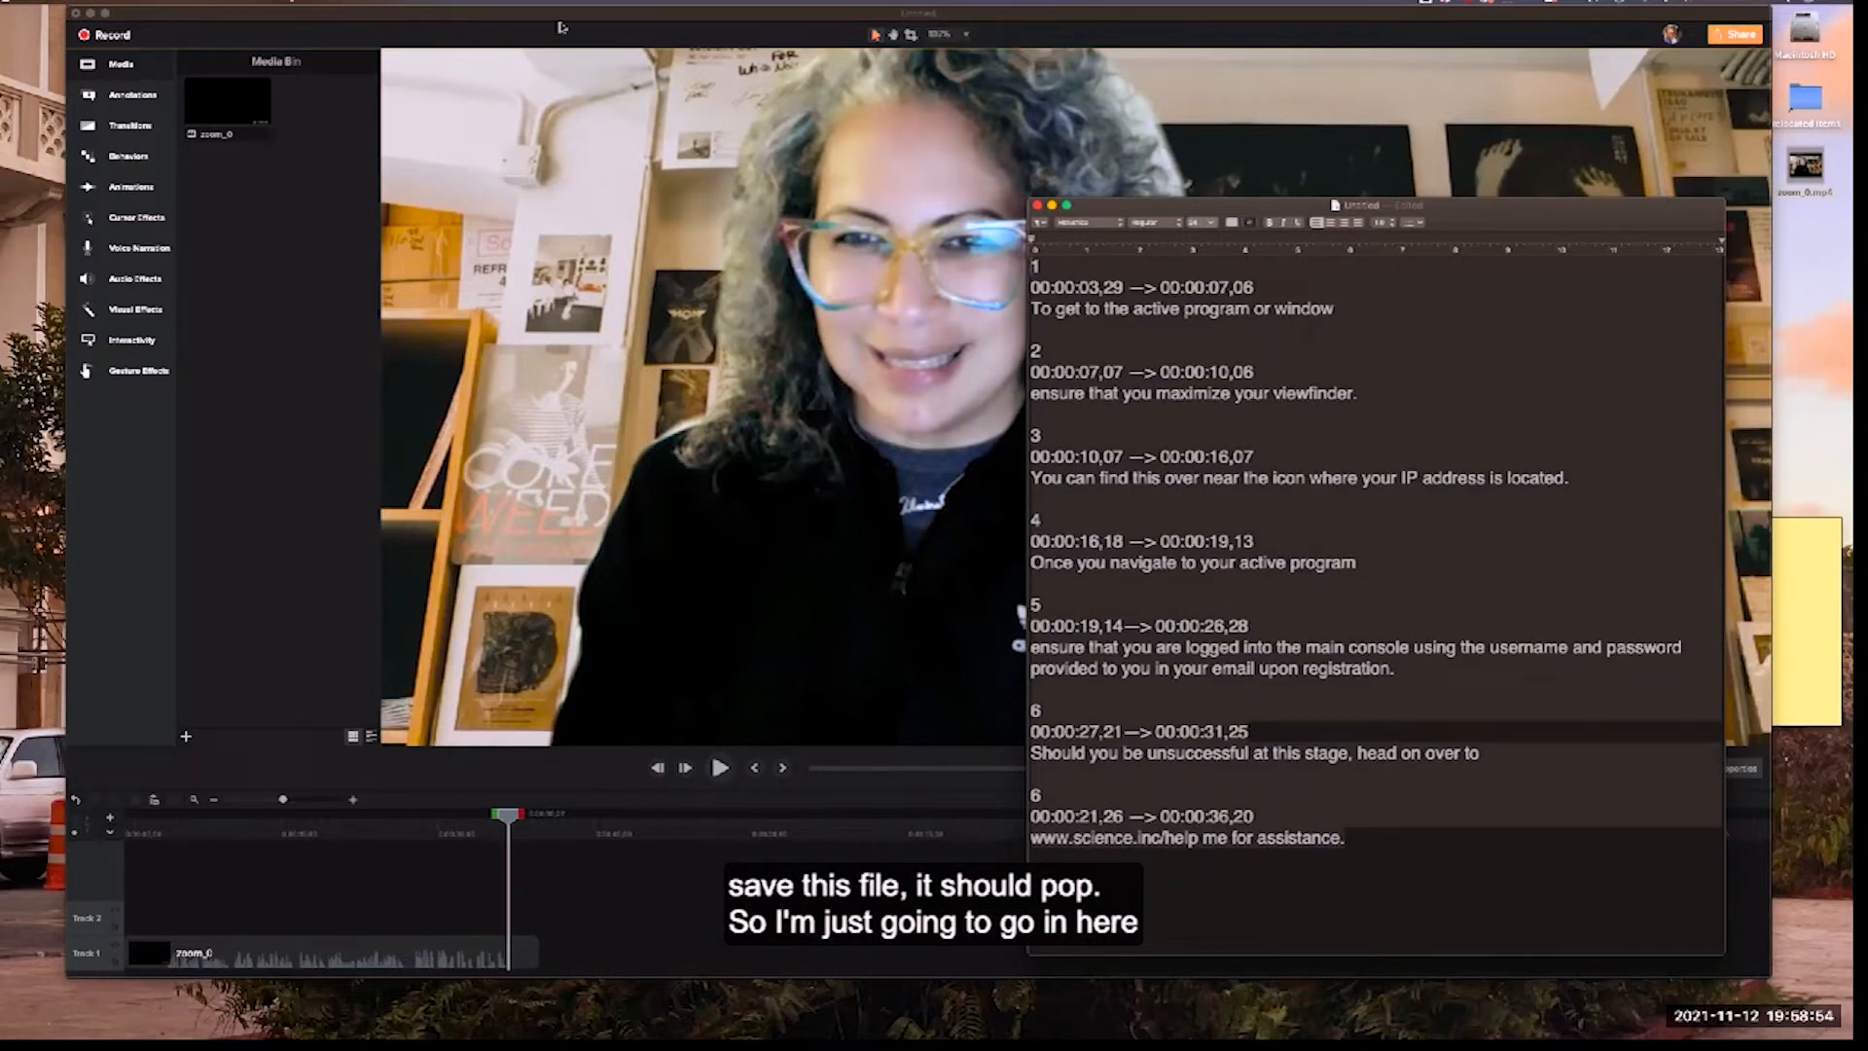
# Save the document to the Desktop as "script" in Rich Text Document format
pyautogui.click(90, 3)
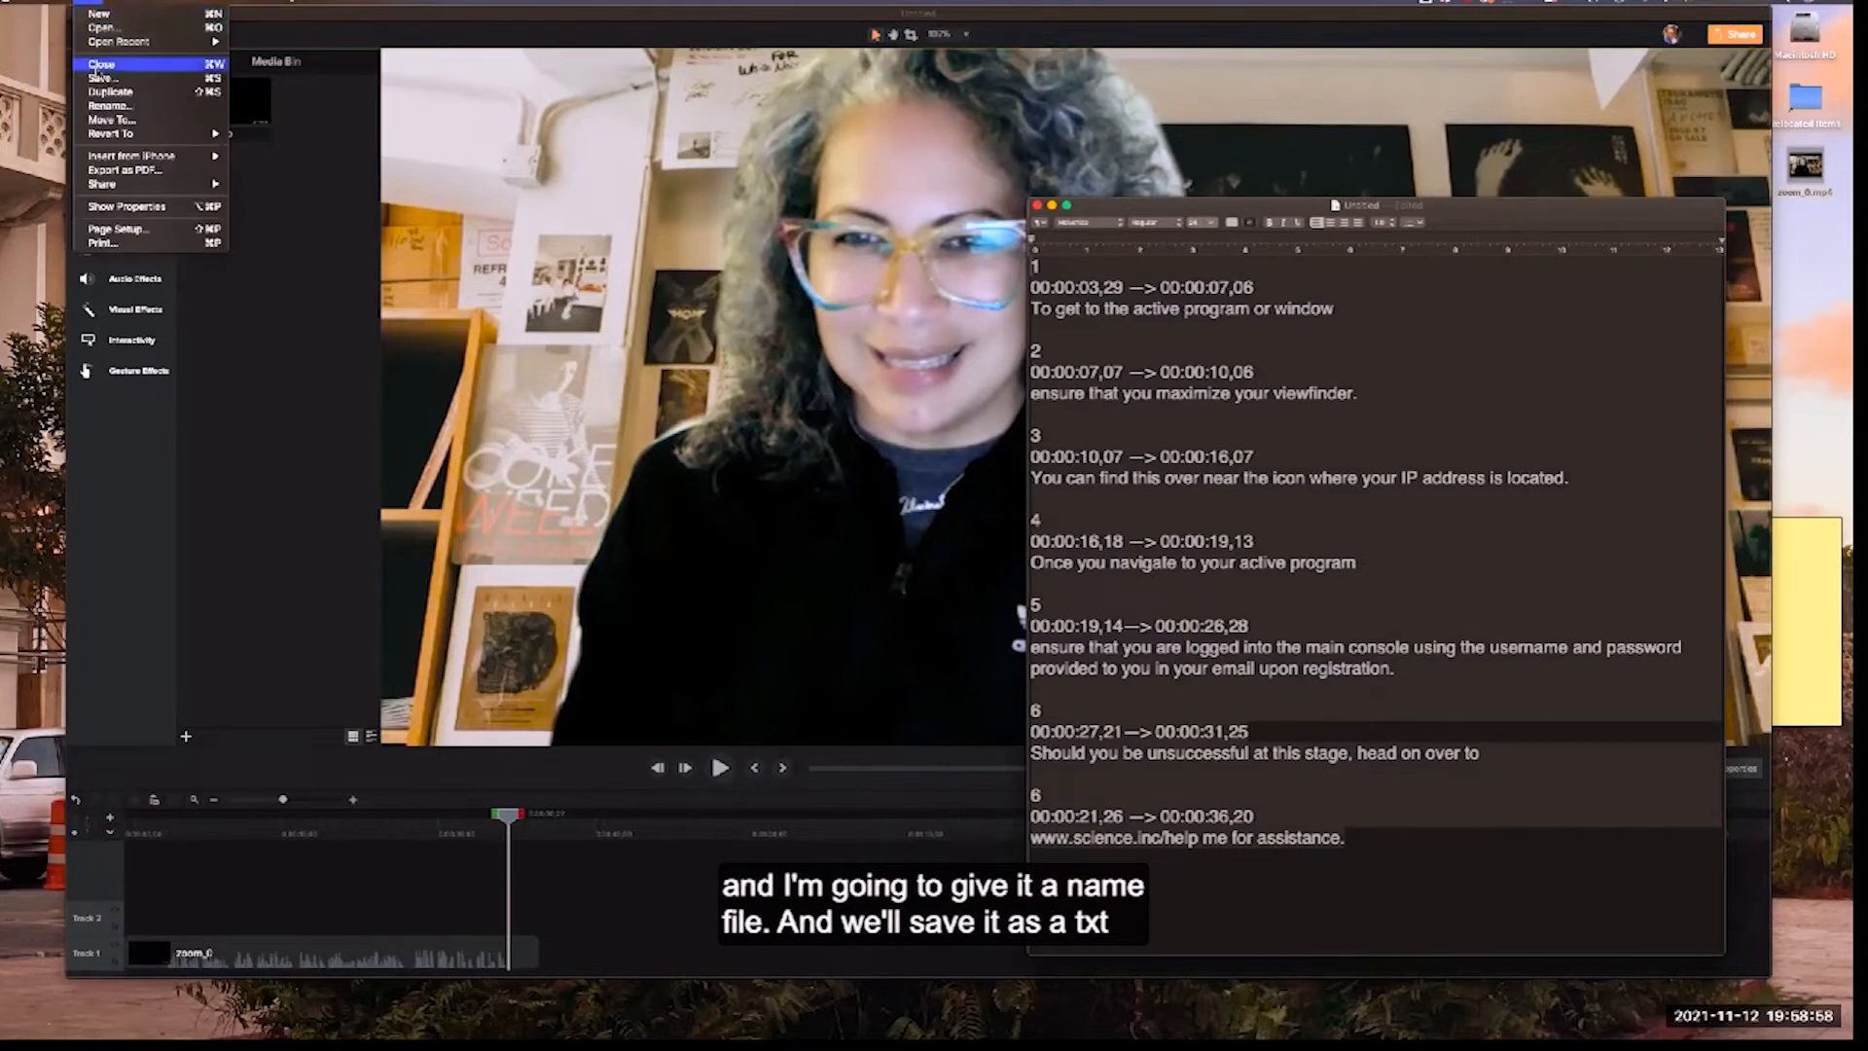
pyautogui.click(100, 78)
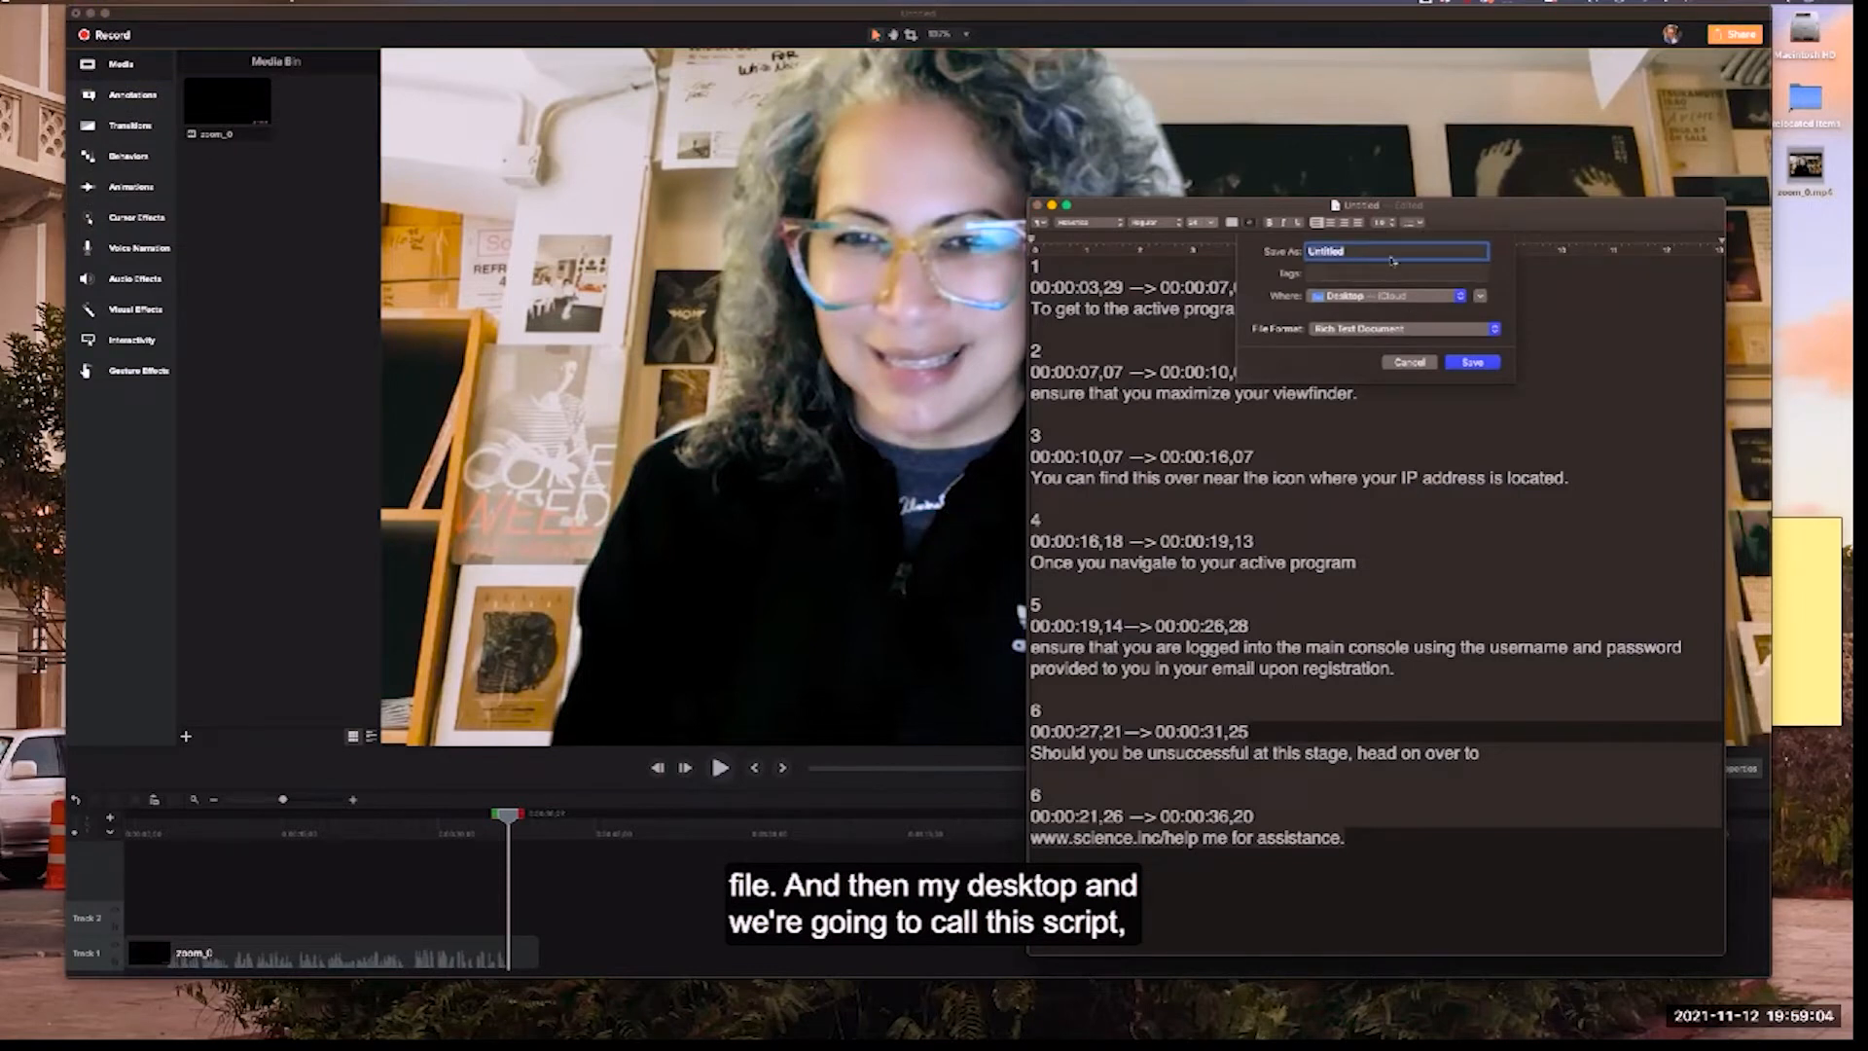
pyautogui.write('script')
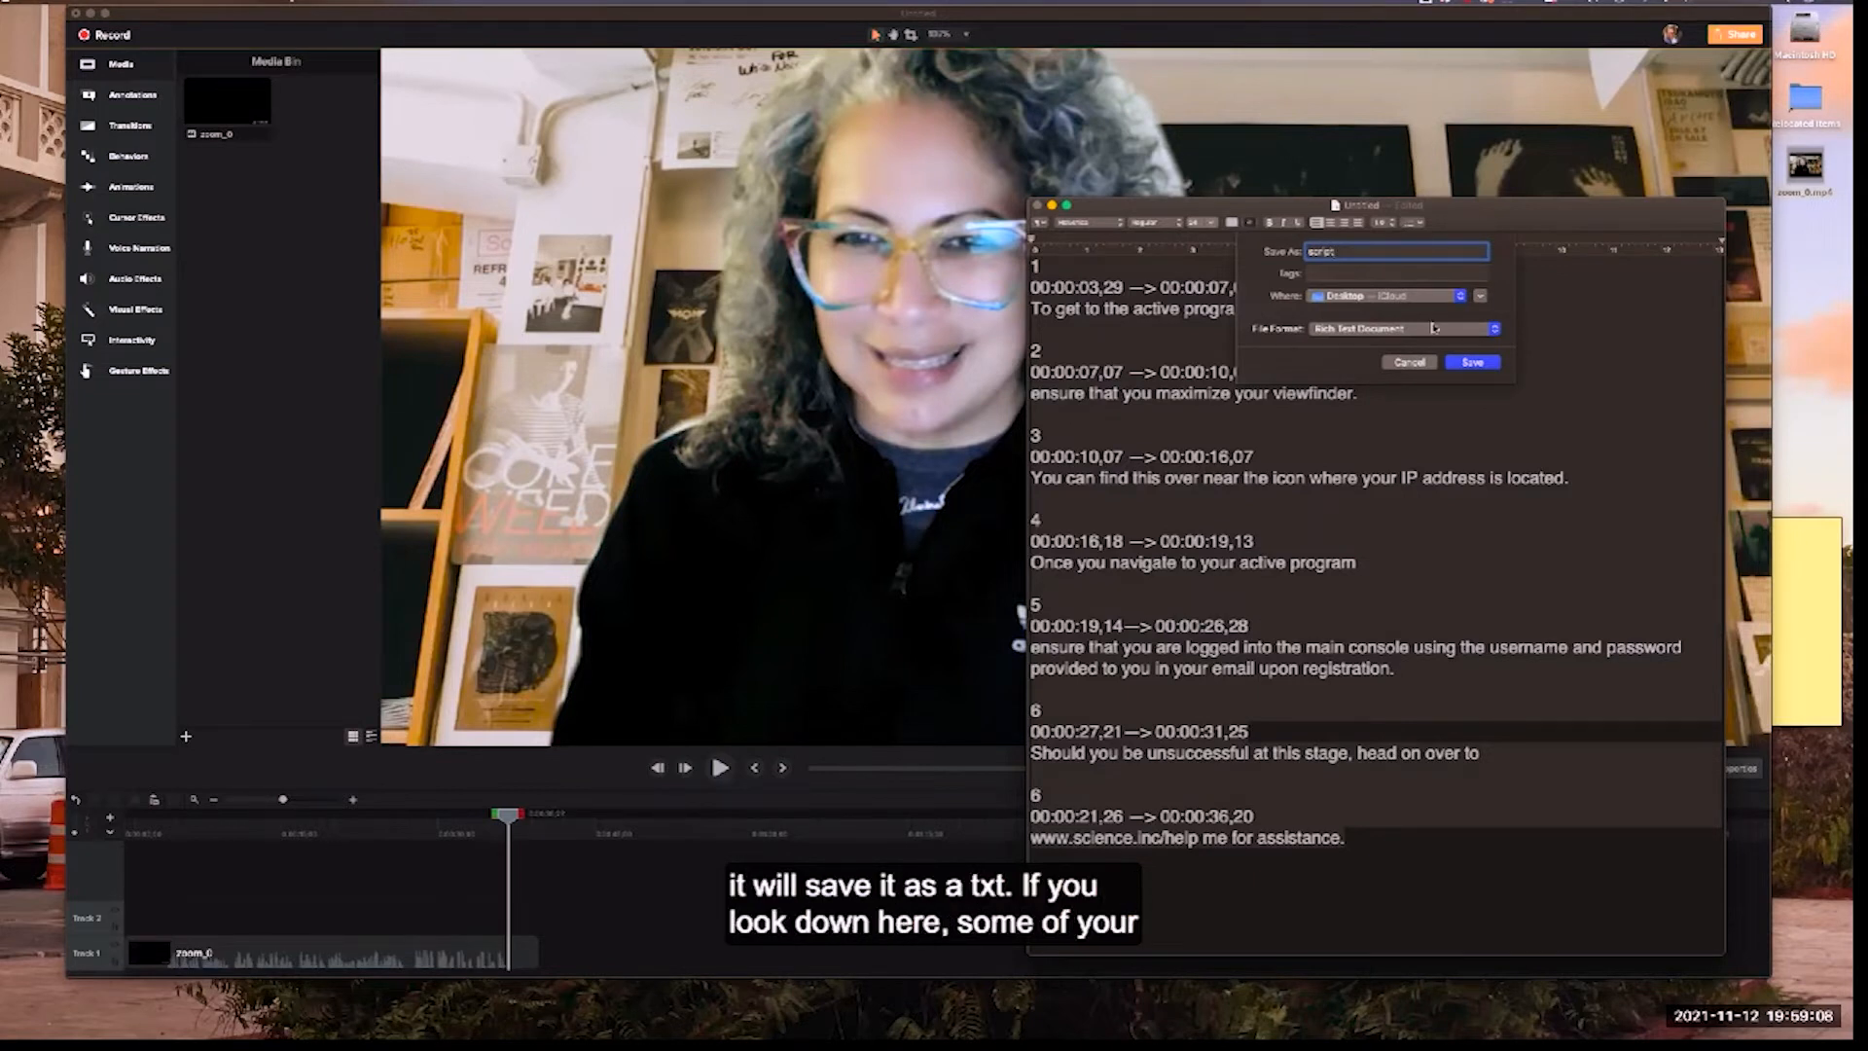
pyautogui.click(1432, 330)
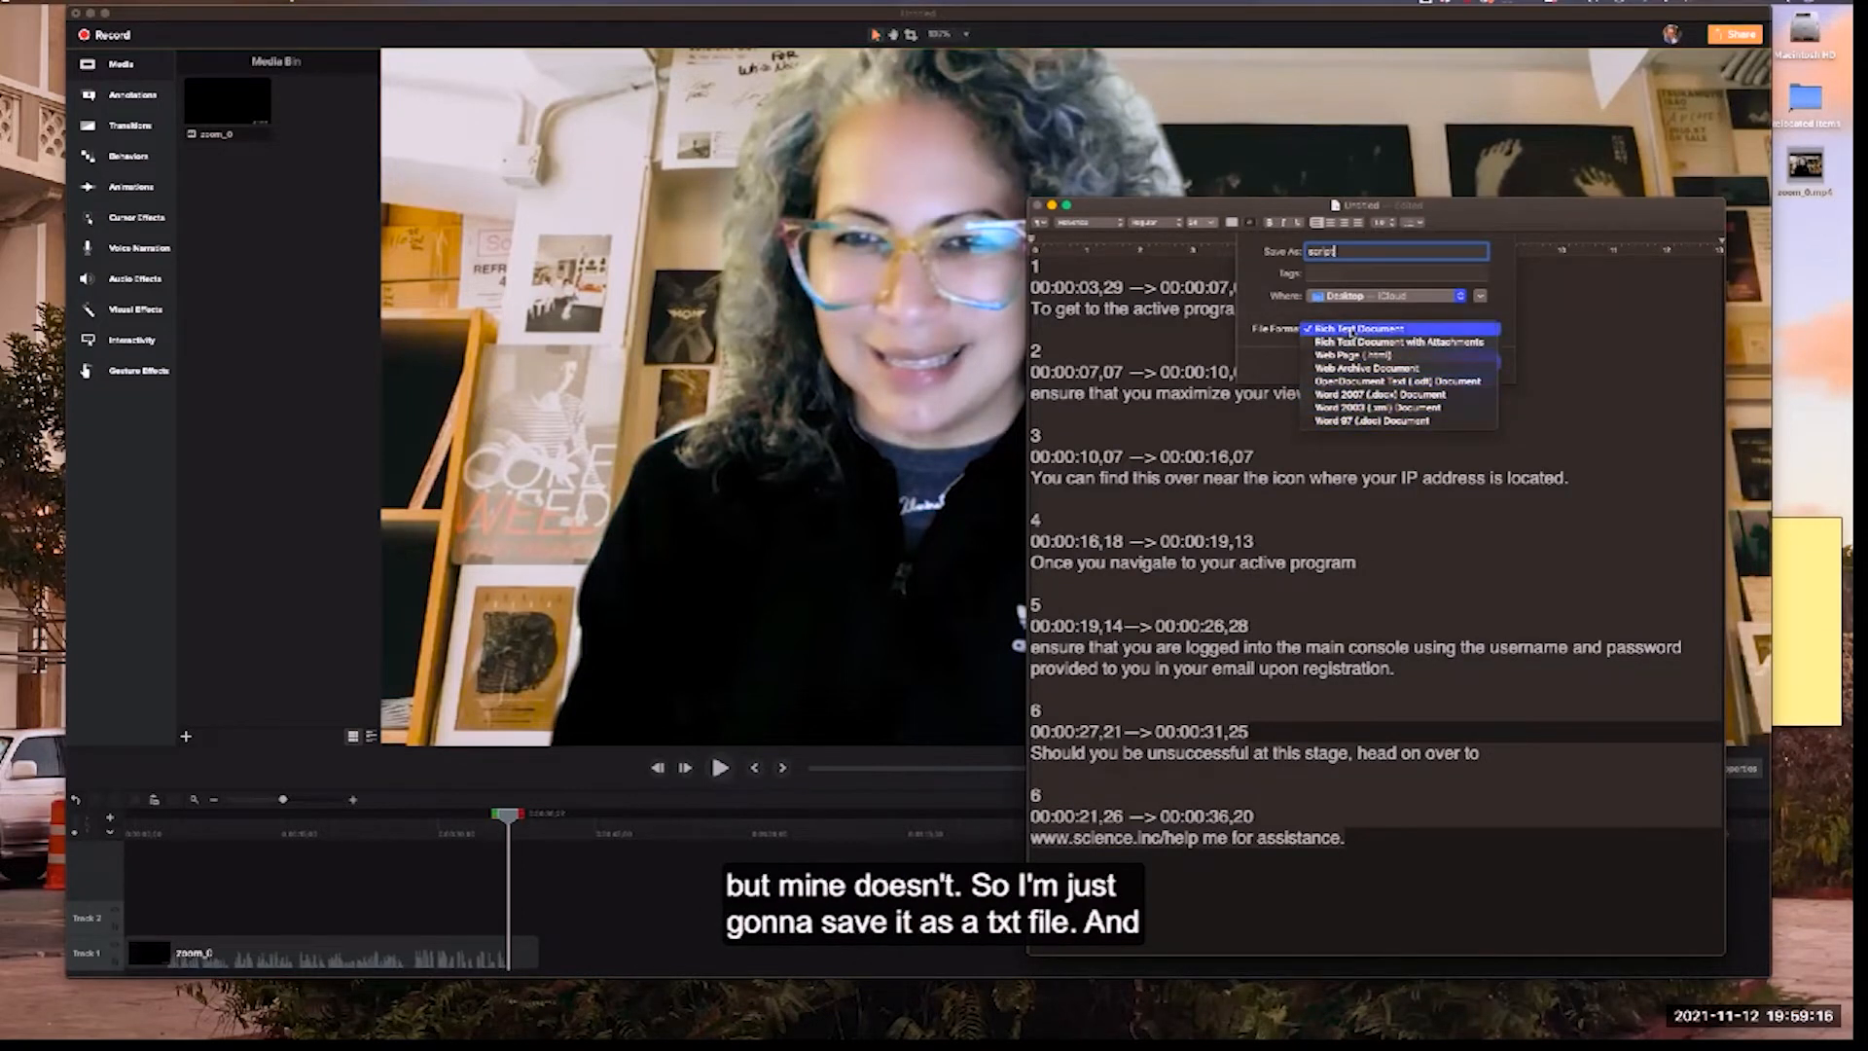
pyautogui.click(1350, 330)
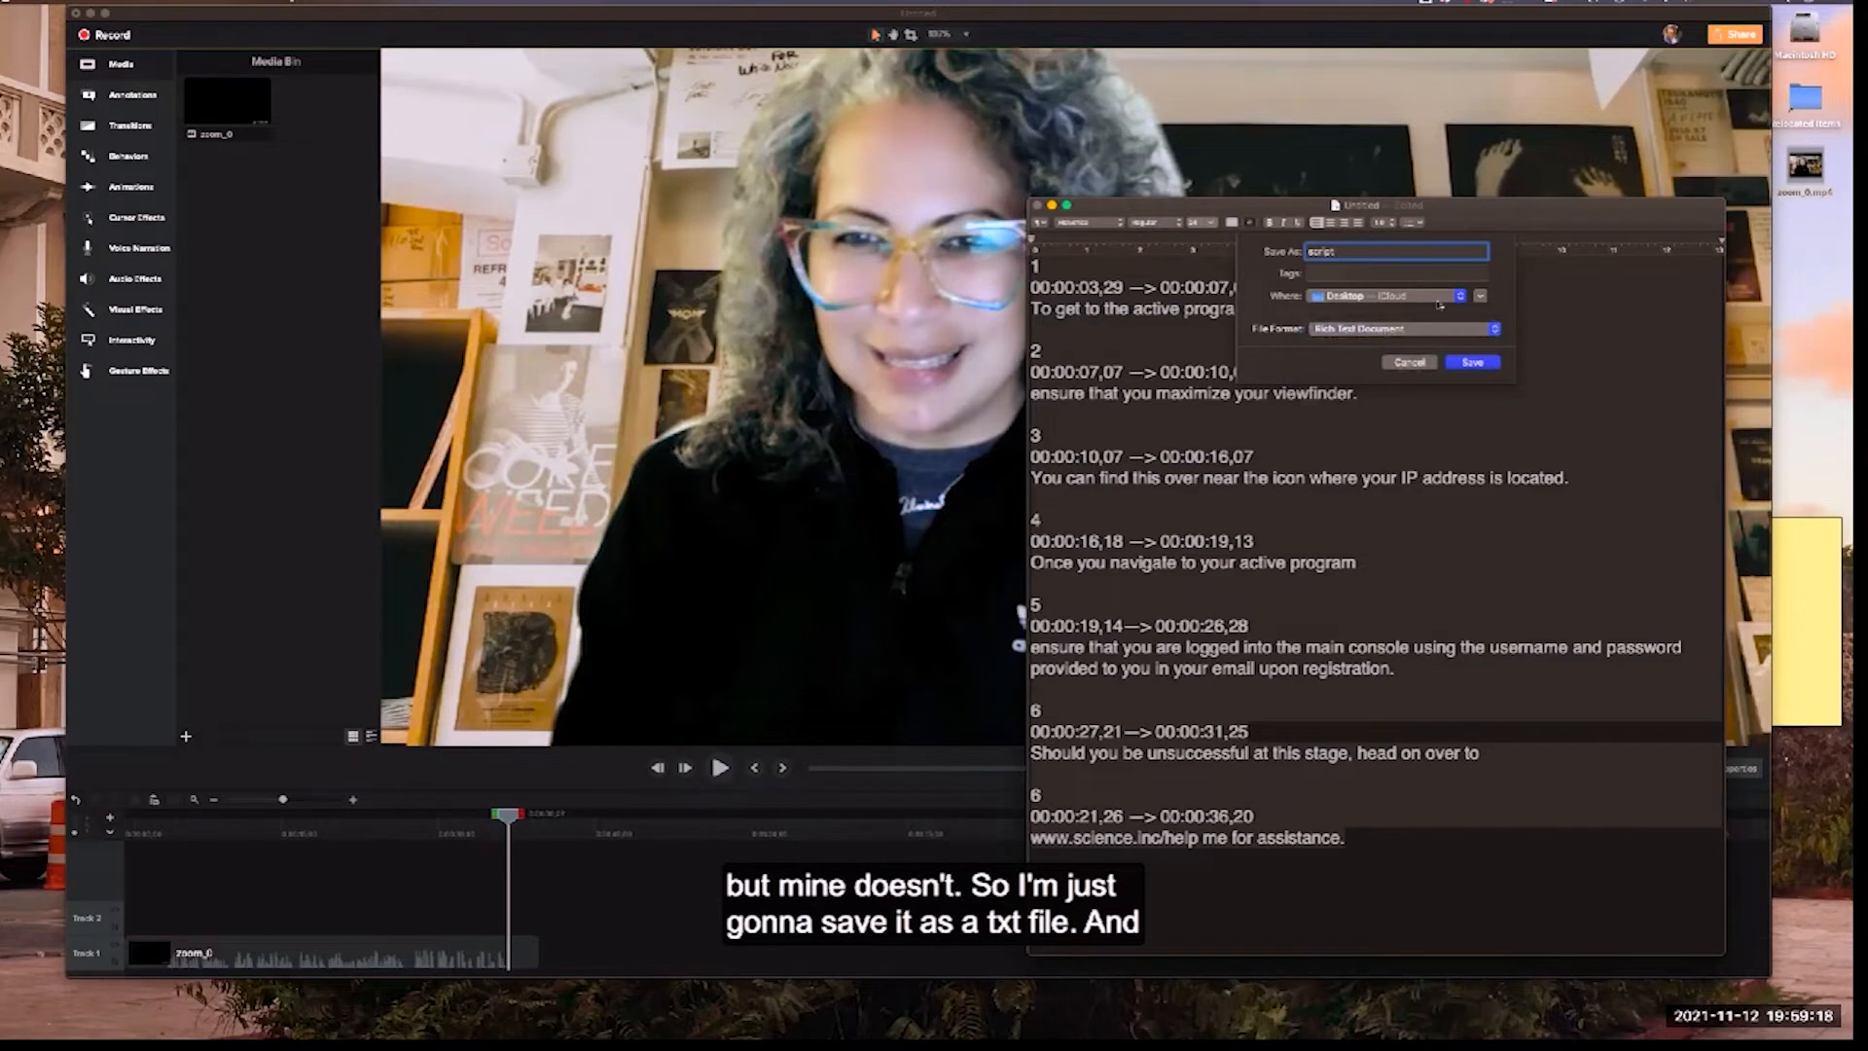
pyautogui.click(1439, 302)
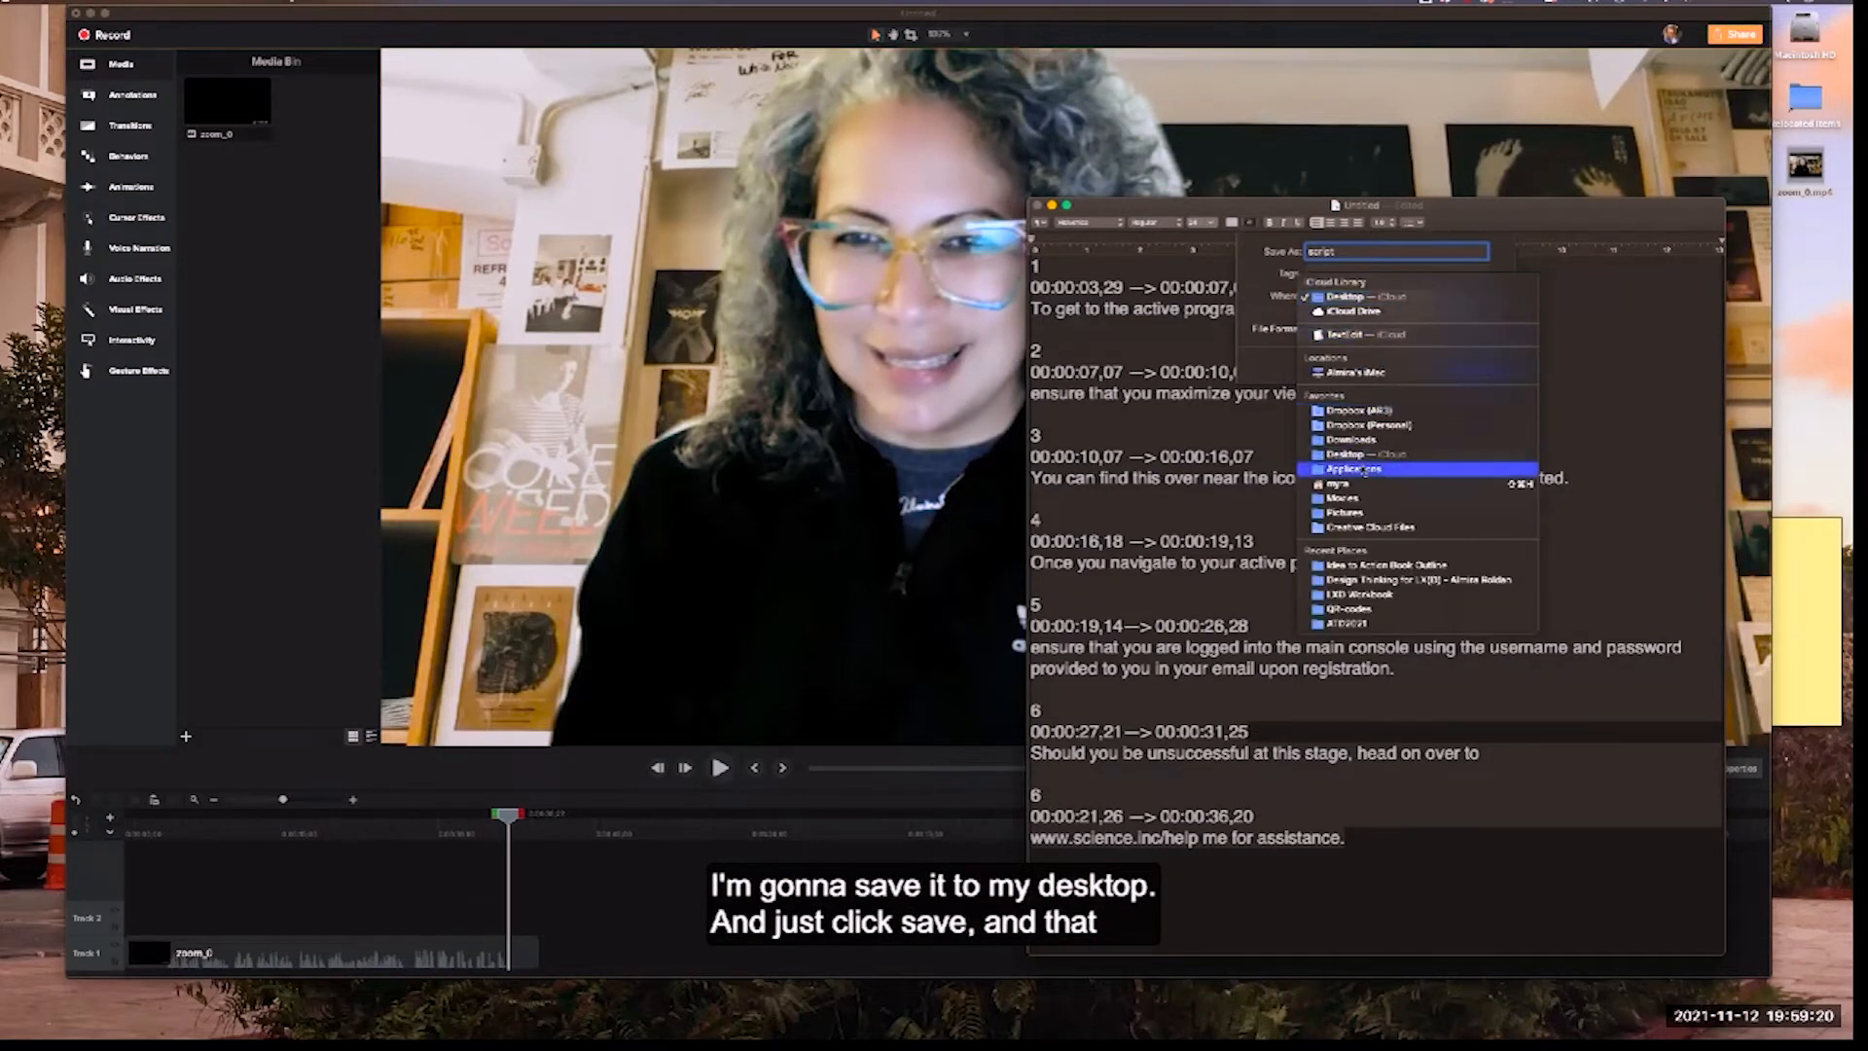
pyautogui.click(1360, 455)
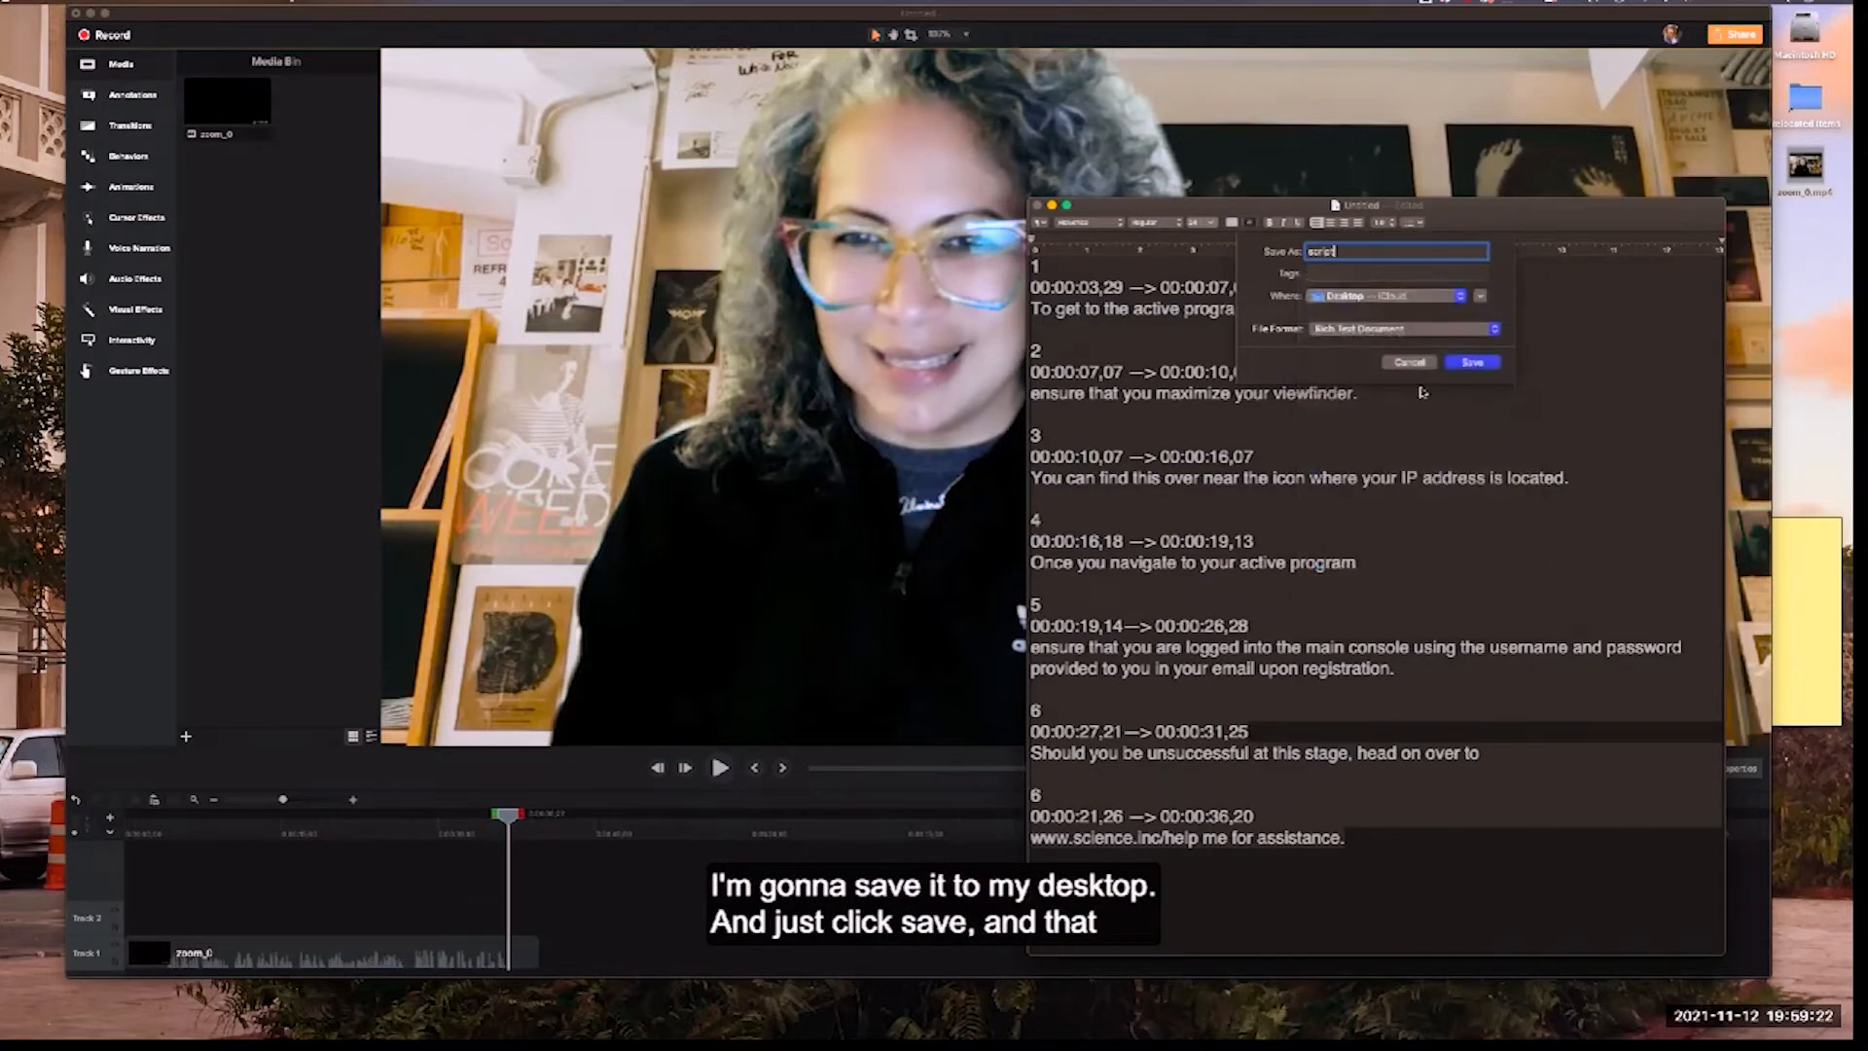
pyautogui.click(1470, 365)
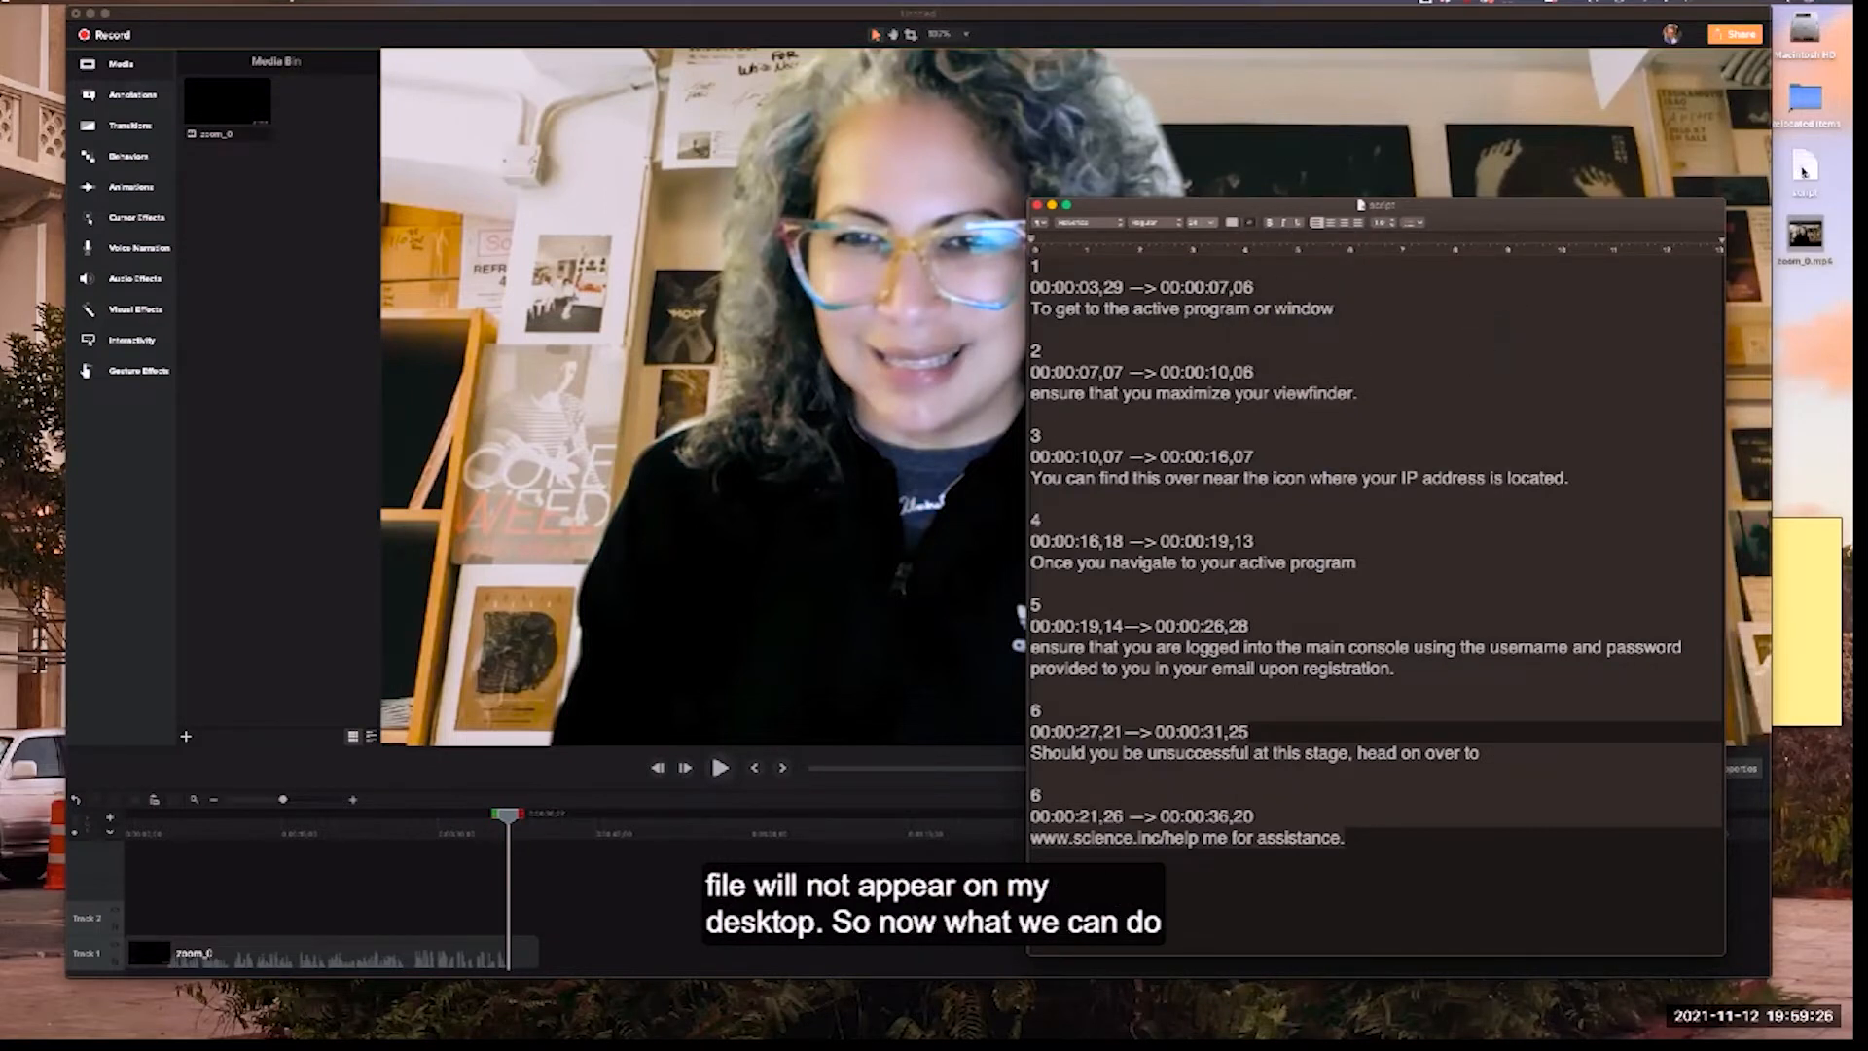
# Close the script document and rename the desktop file to script.srt, accepting the change to the .srt extension
pyautogui.click(1803, 171)
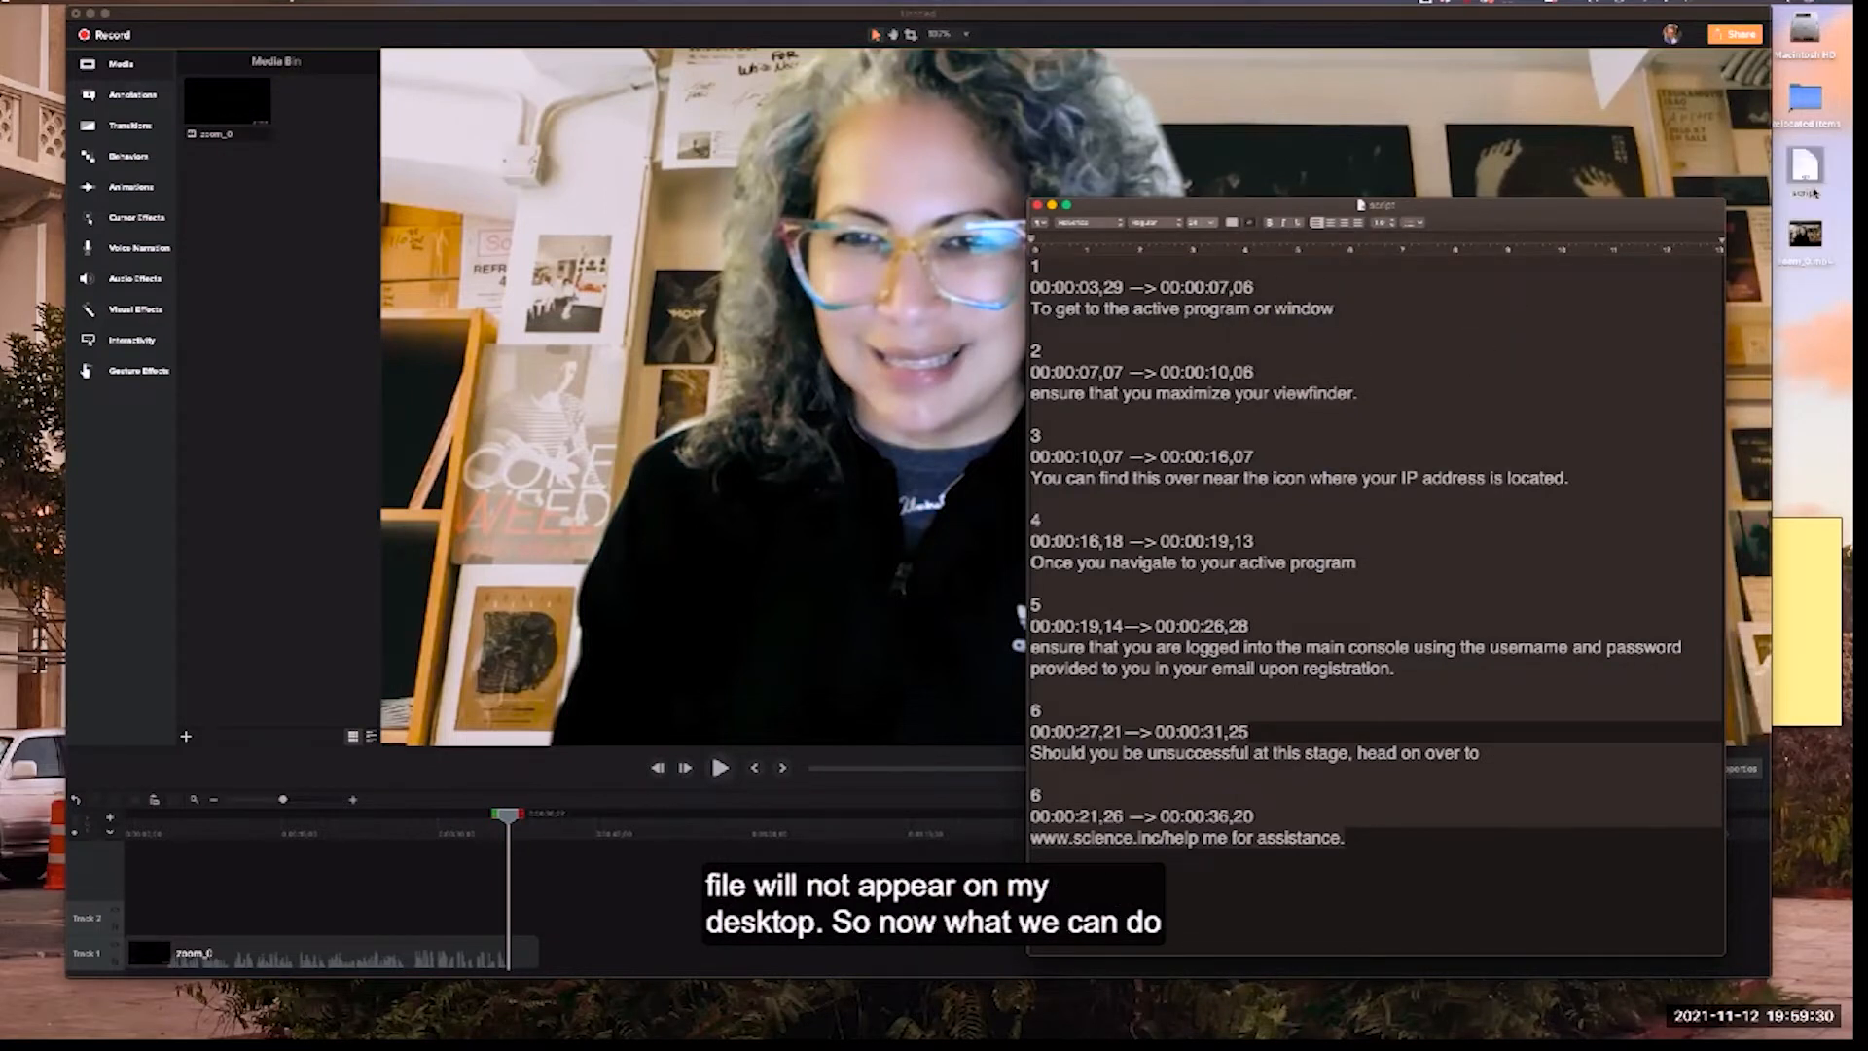
pyautogui.click(1039, 206)
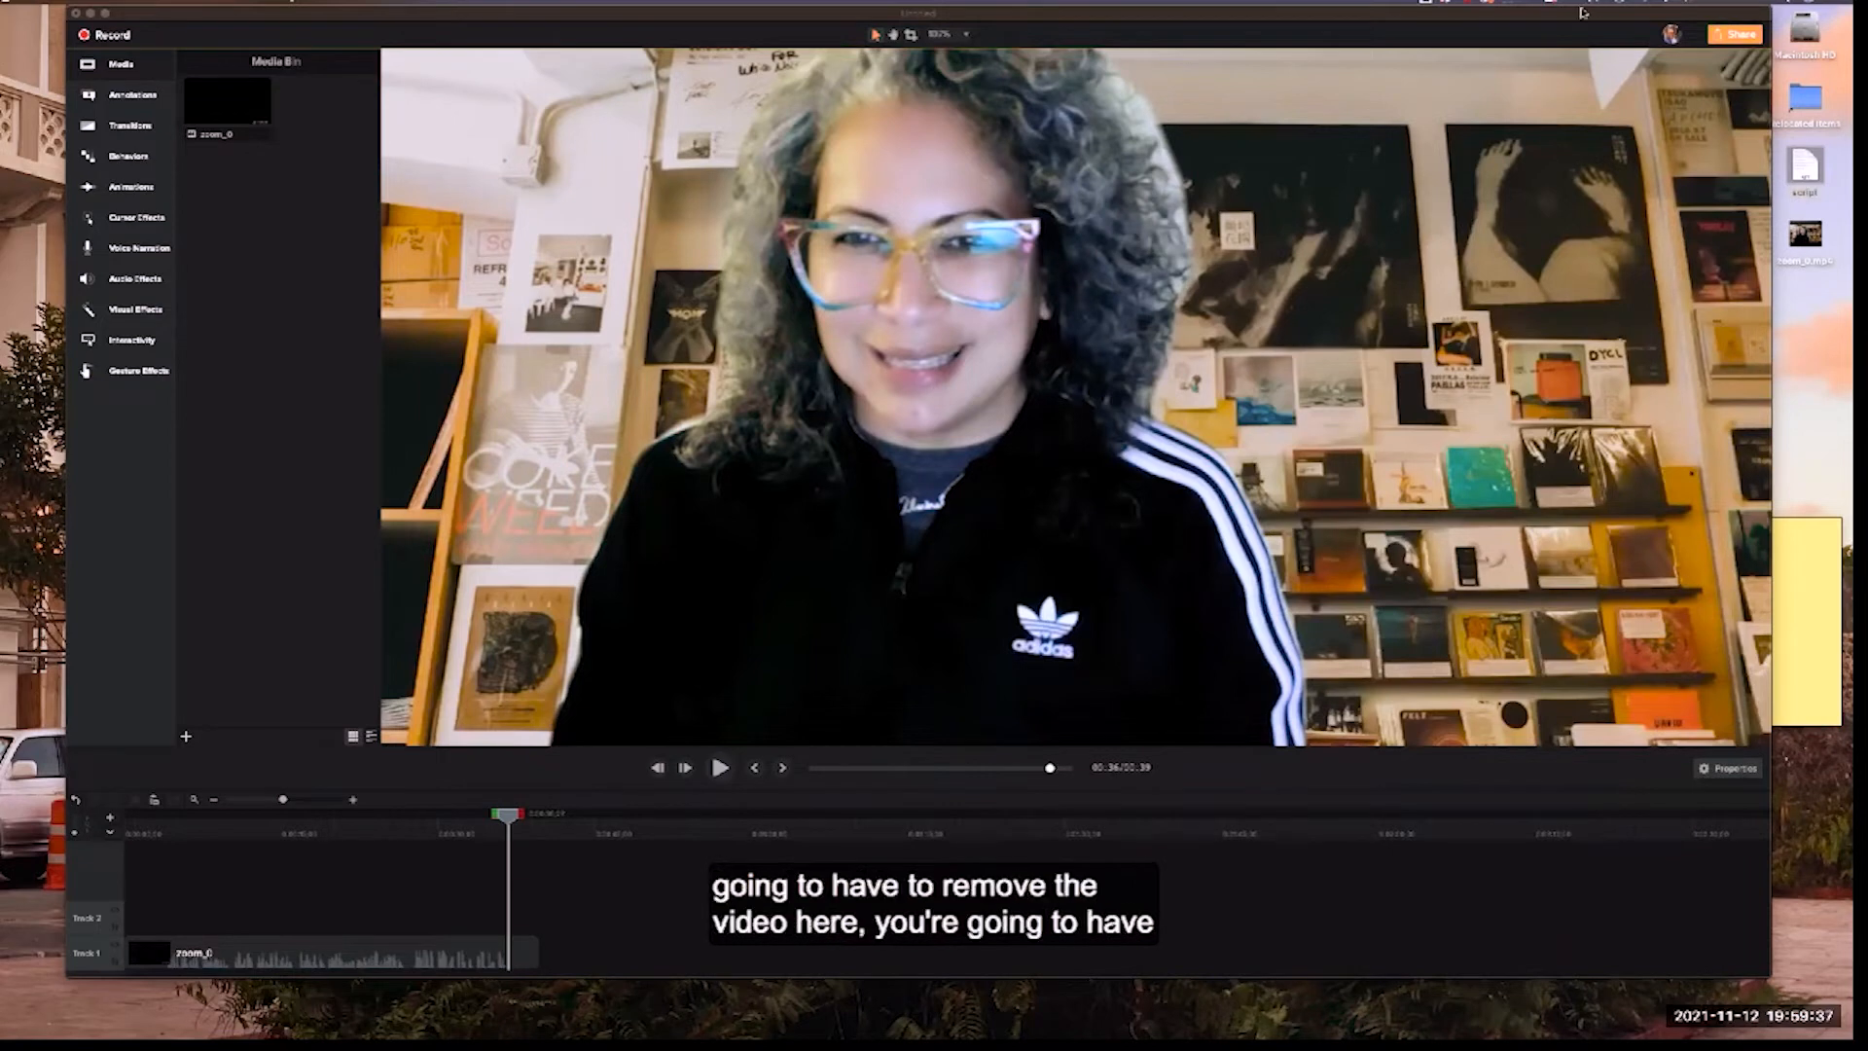
pyautogui.moveTo(1583, 10); pyautogui.dragTo(1380, 11)
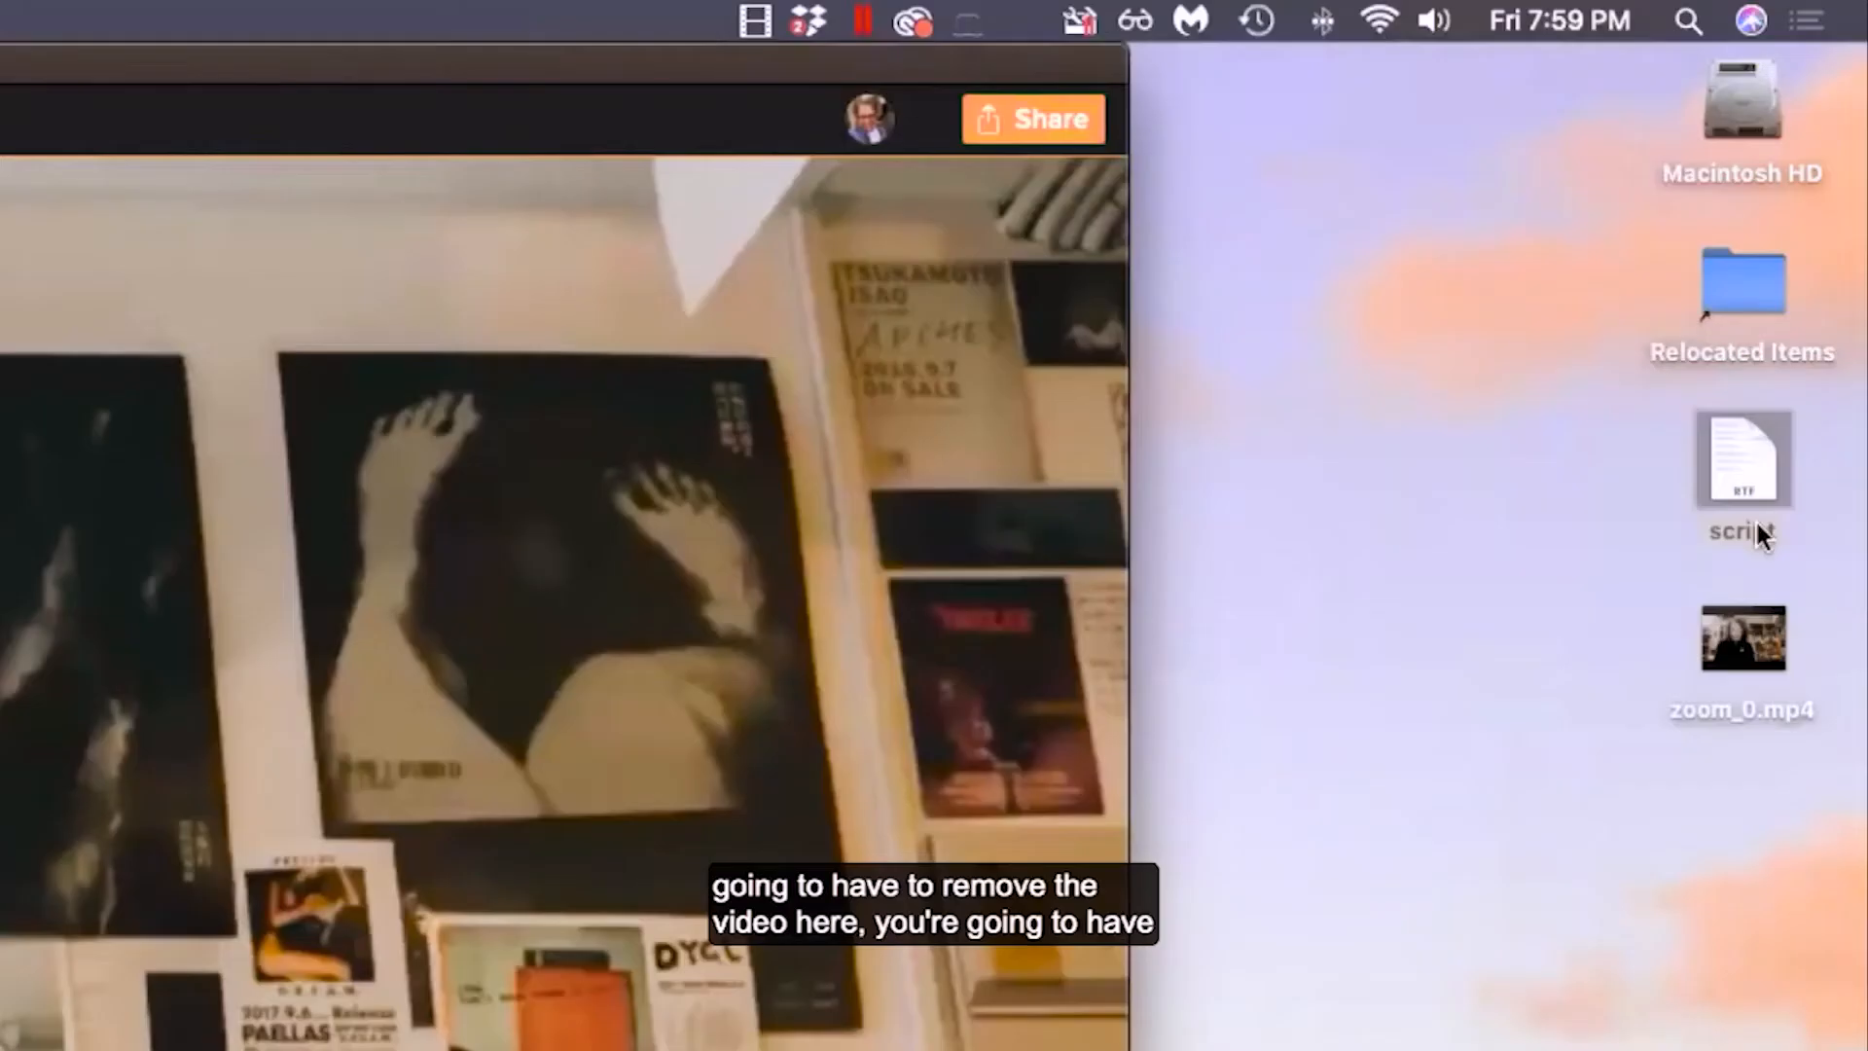
pyautogui.rightClick(1753, 532)
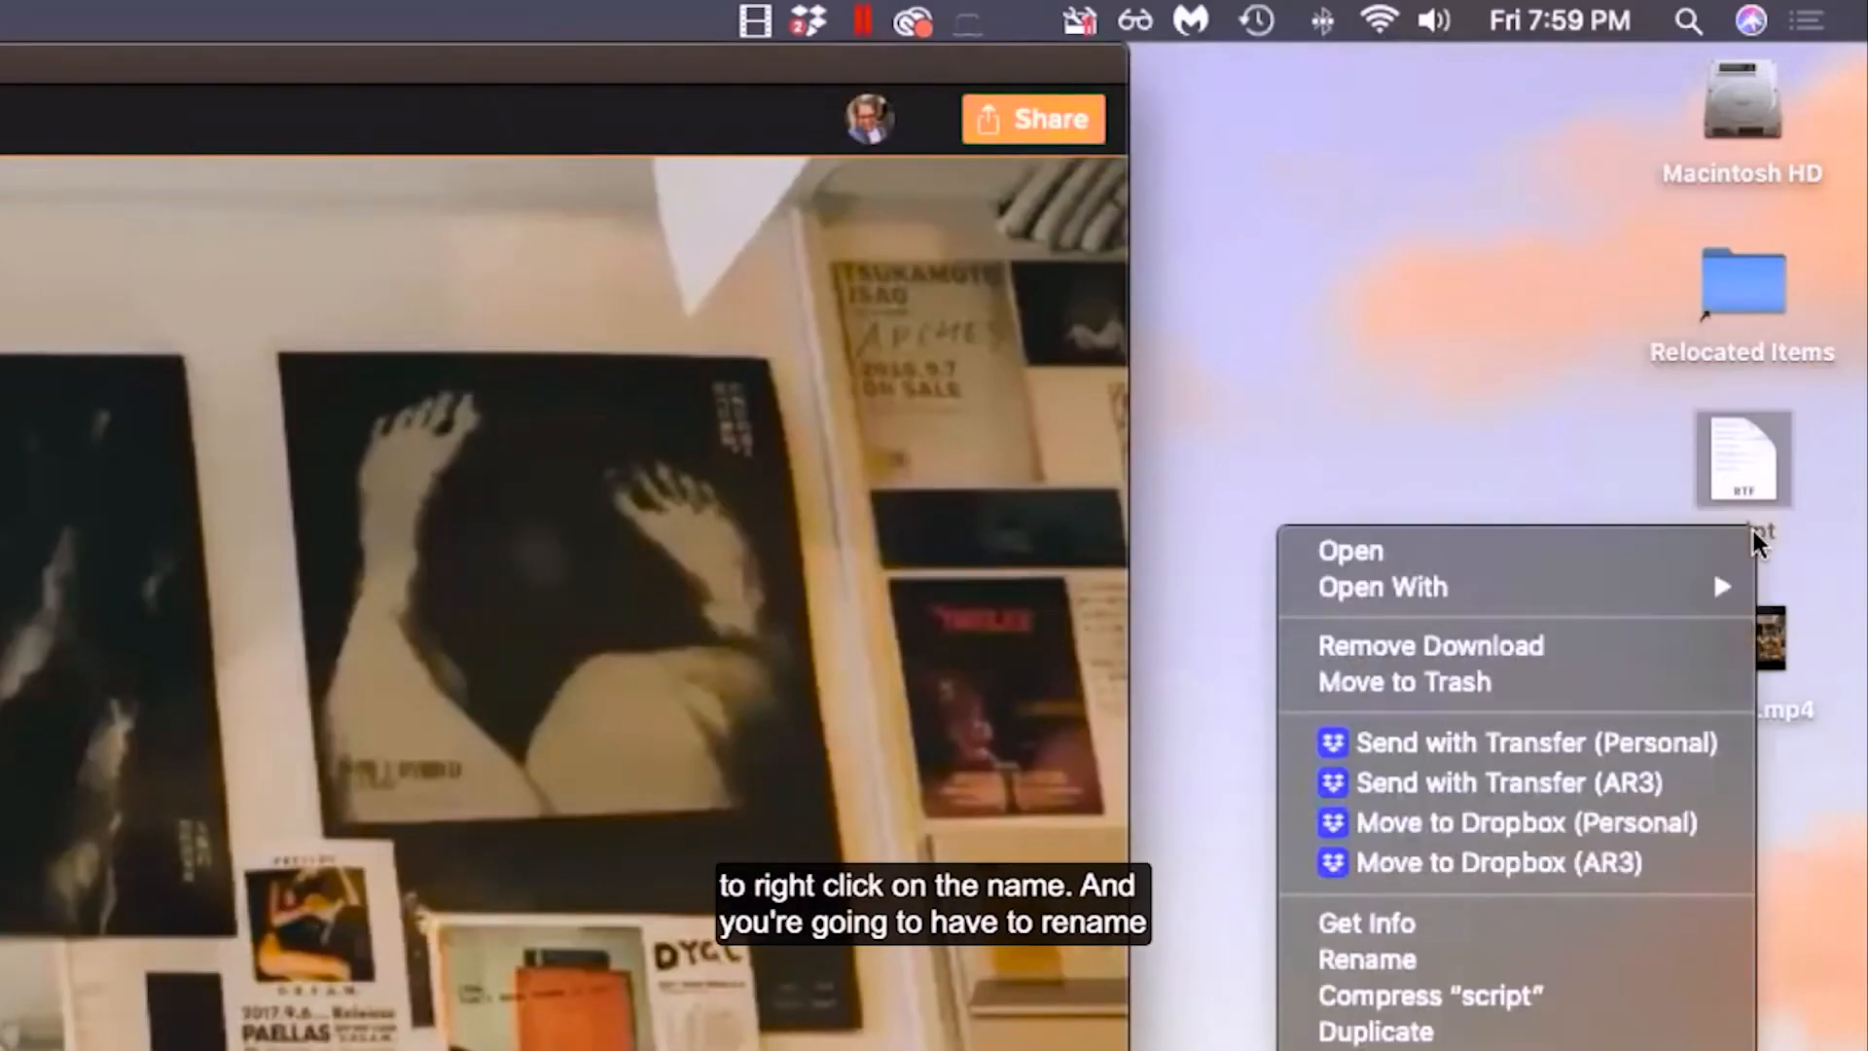
pyautogui.click(1391, 961)
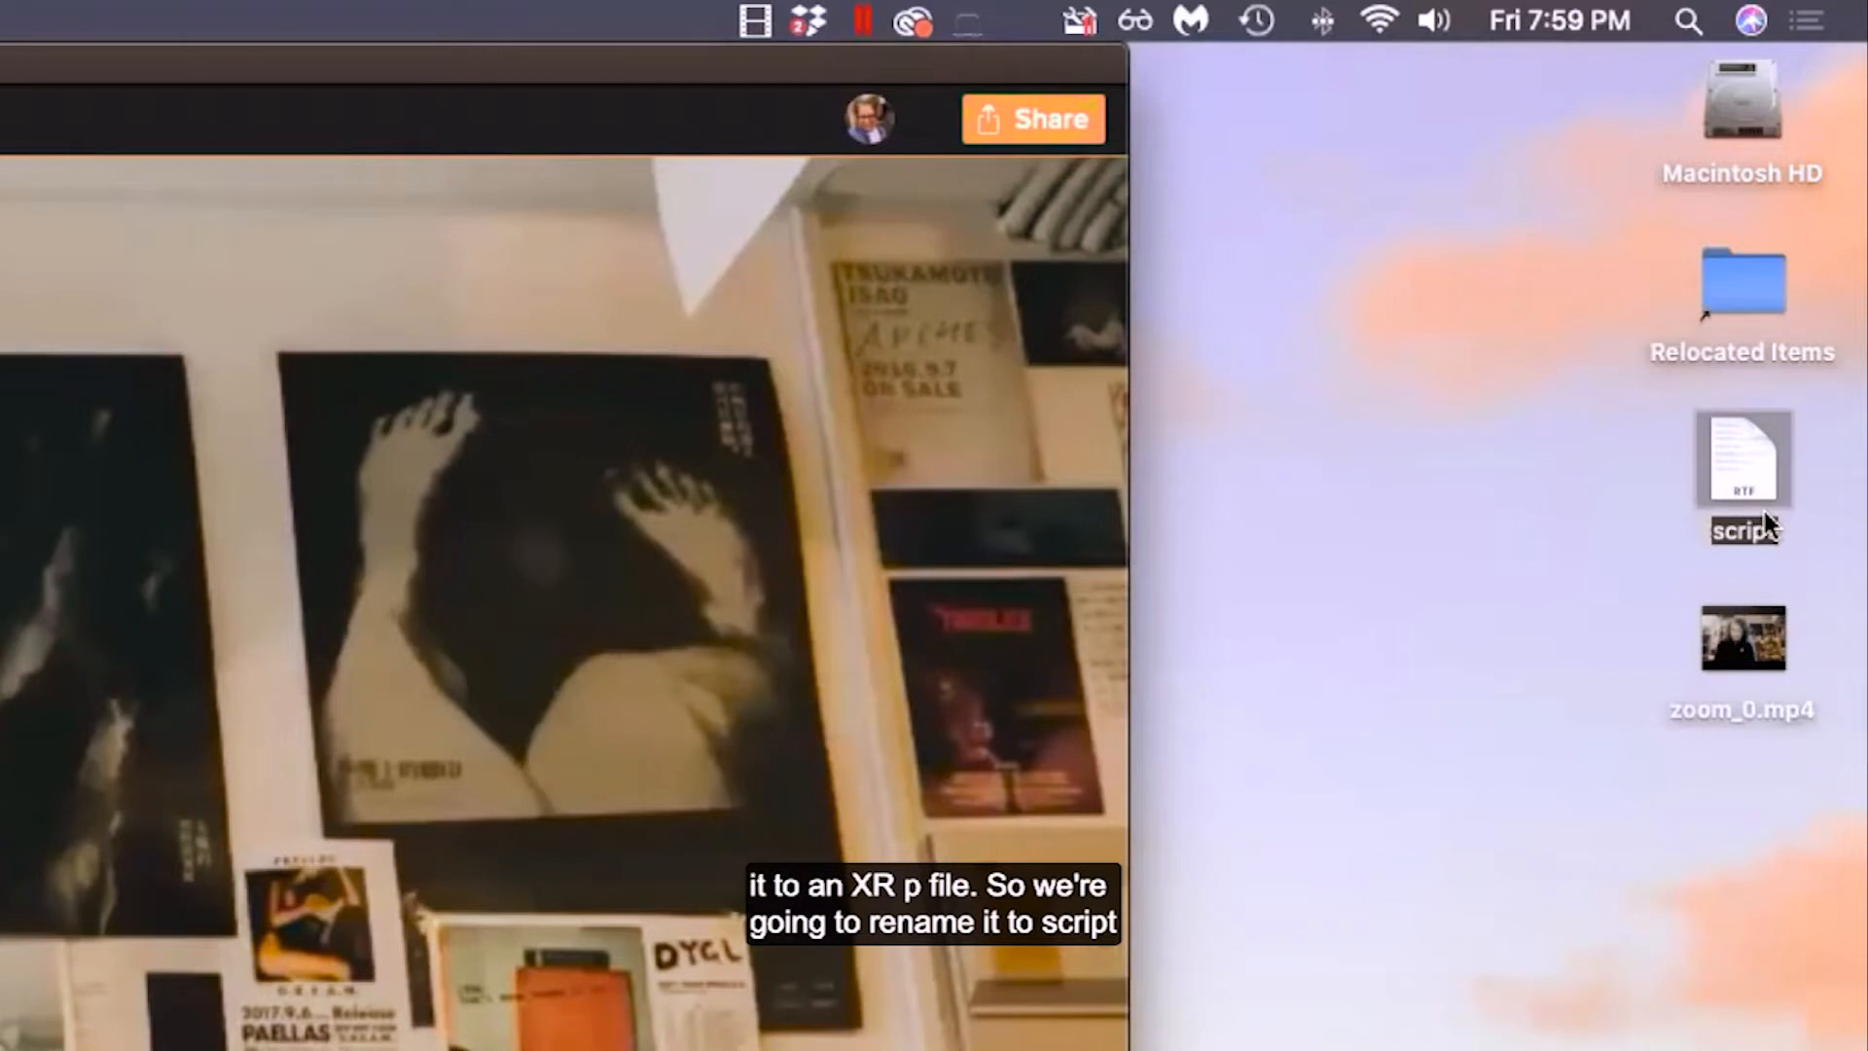
pyautogui.click(1781, 531)
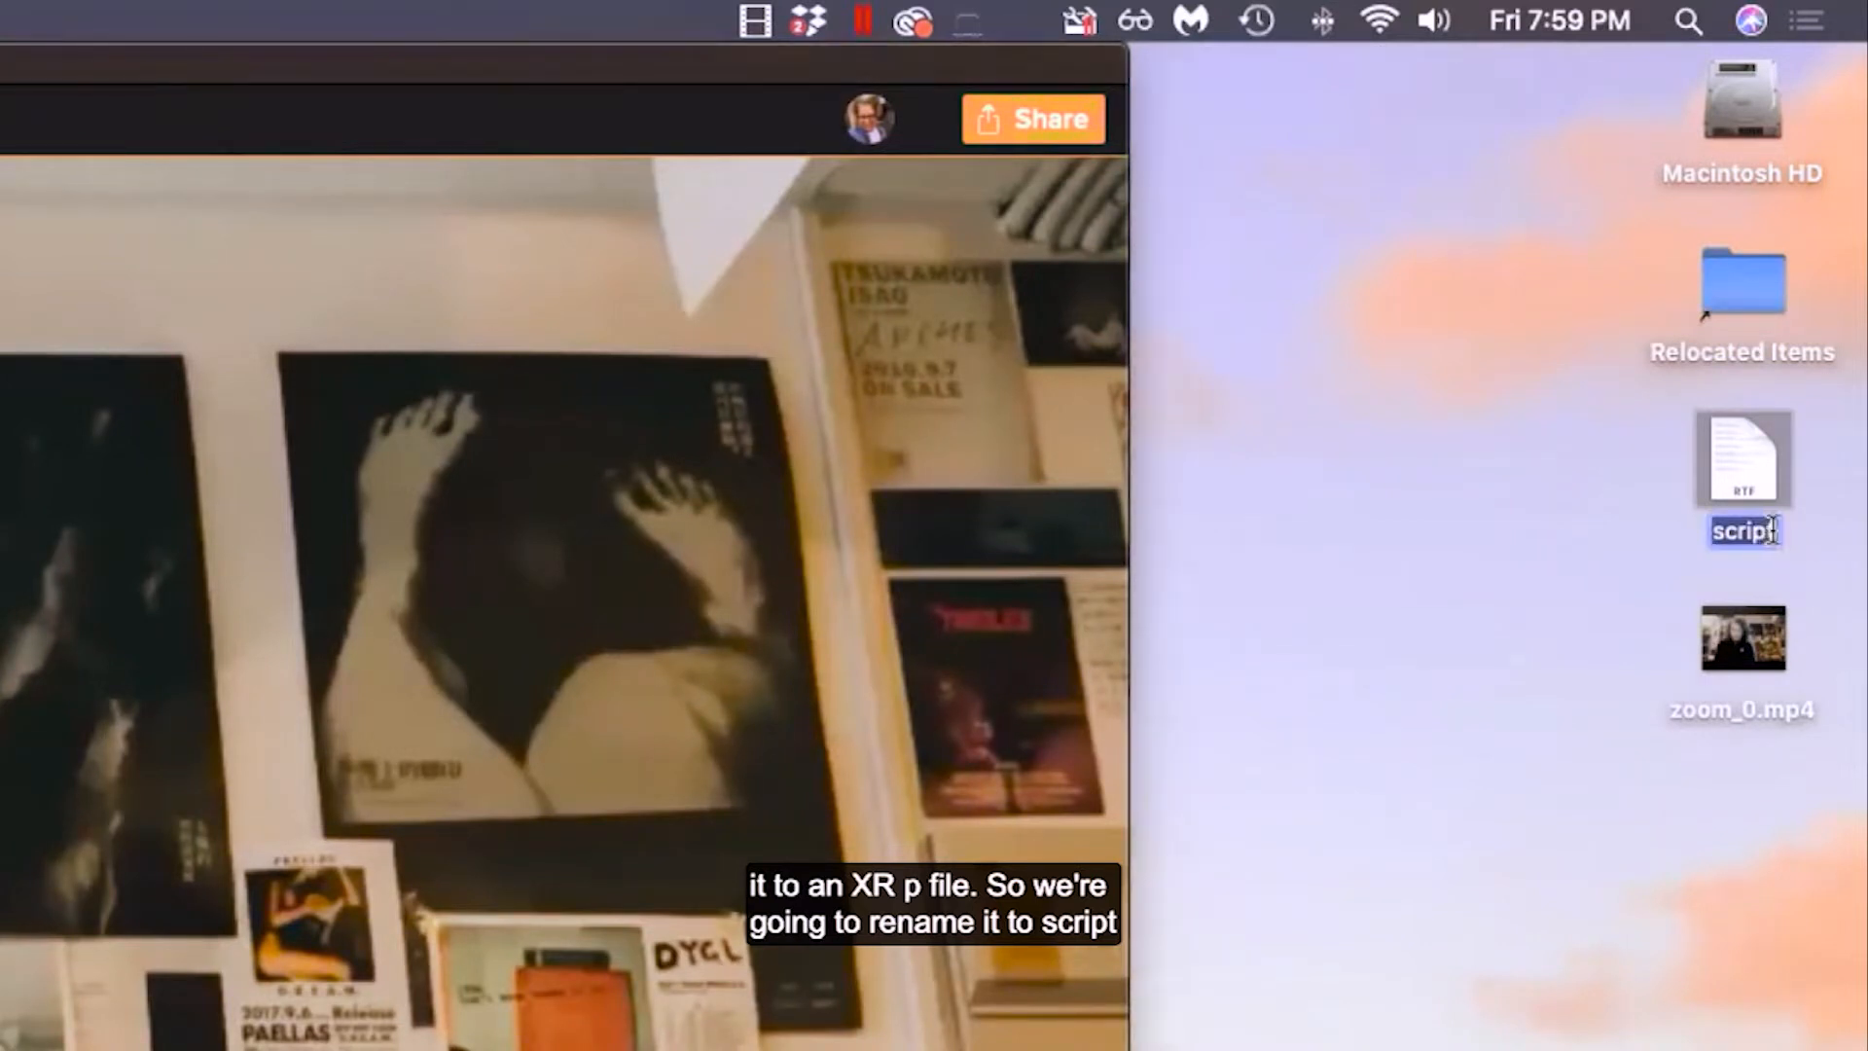
pyautogui.doubleClick(1777, 530)
pyautogui.click(1777, 530)
pyautogui.write('.srt')
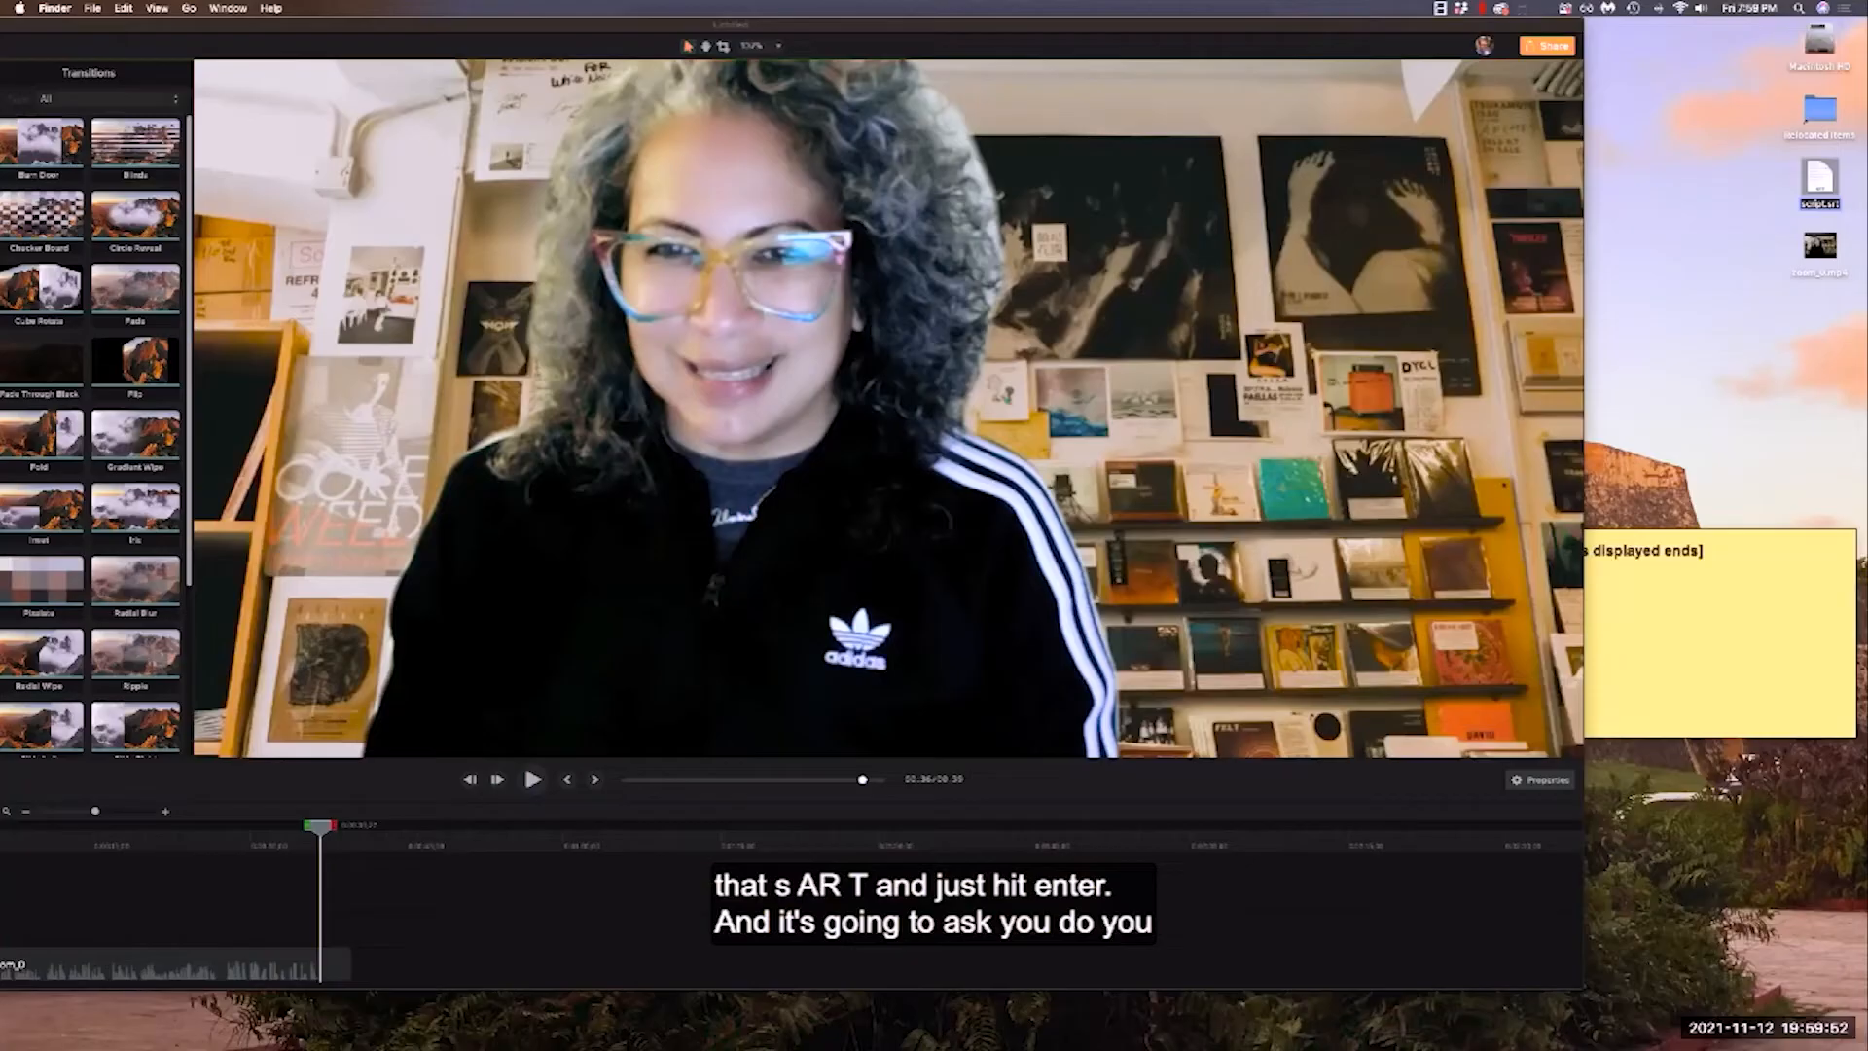
pyautogui.press('Return')
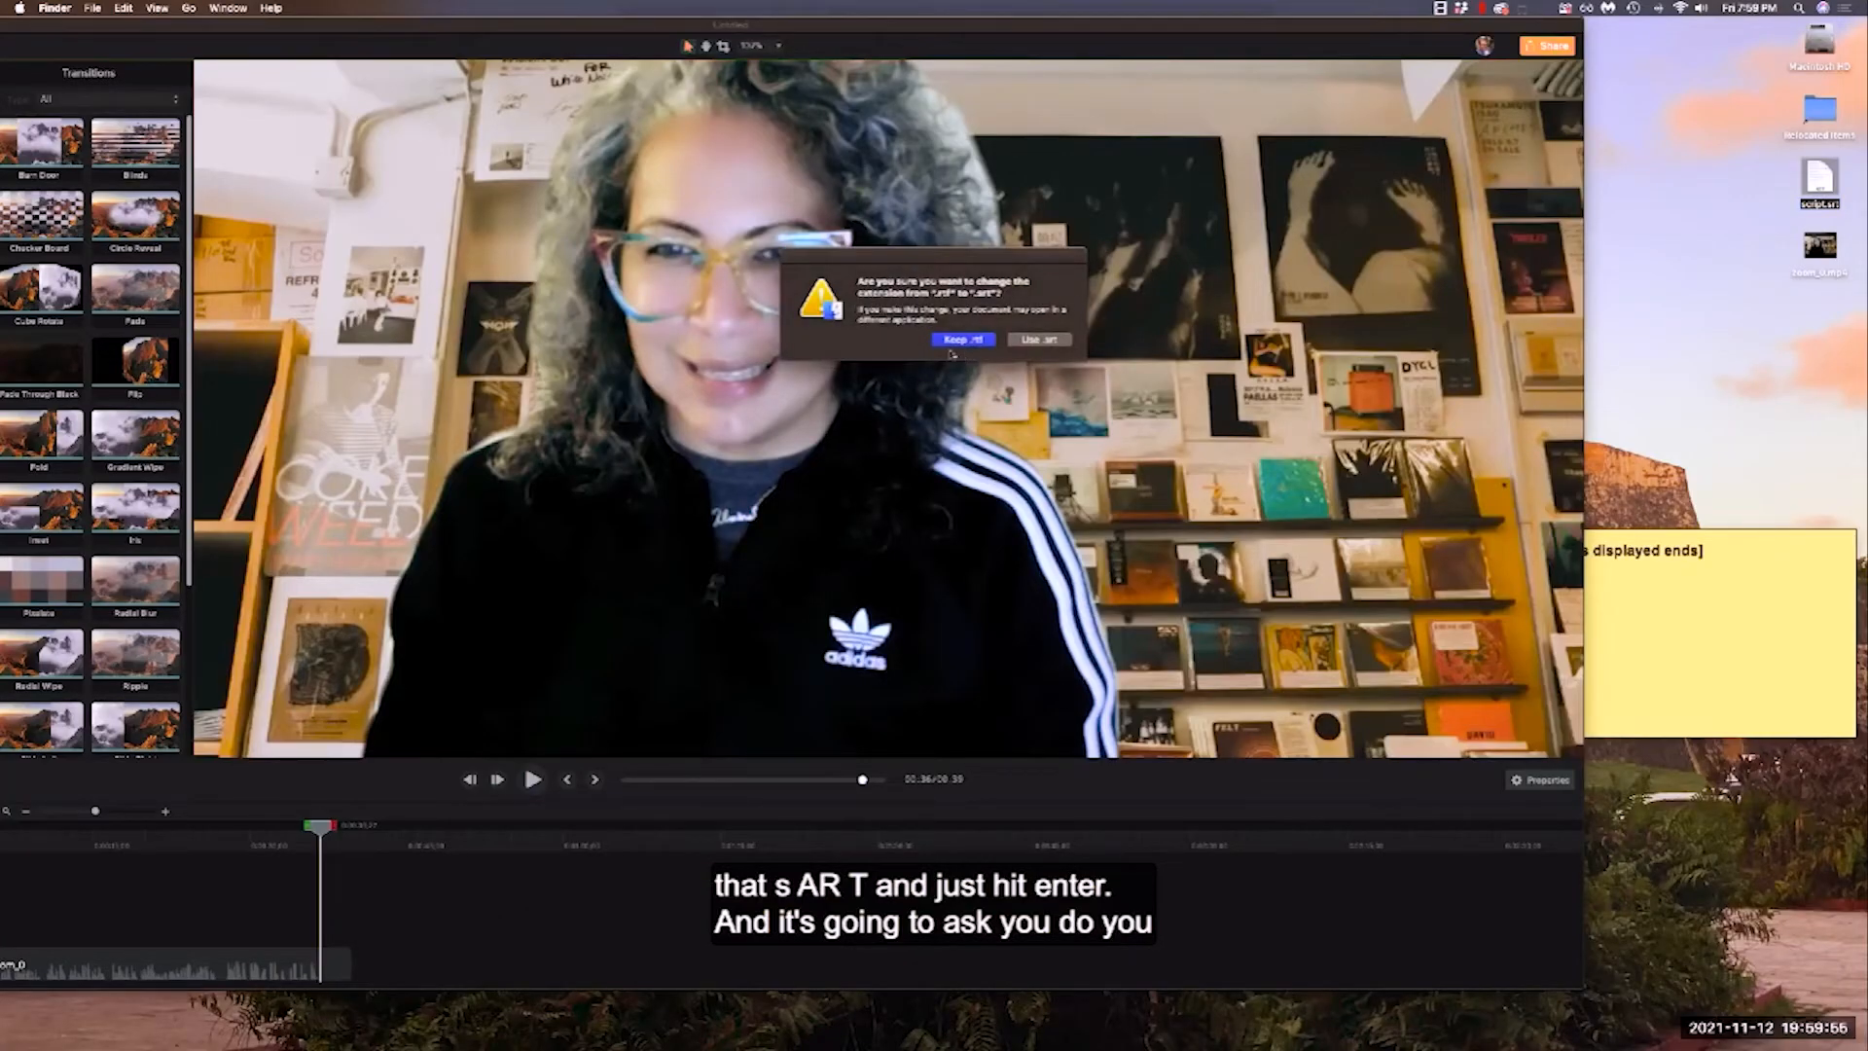
pyautogui.click(1031, 341)
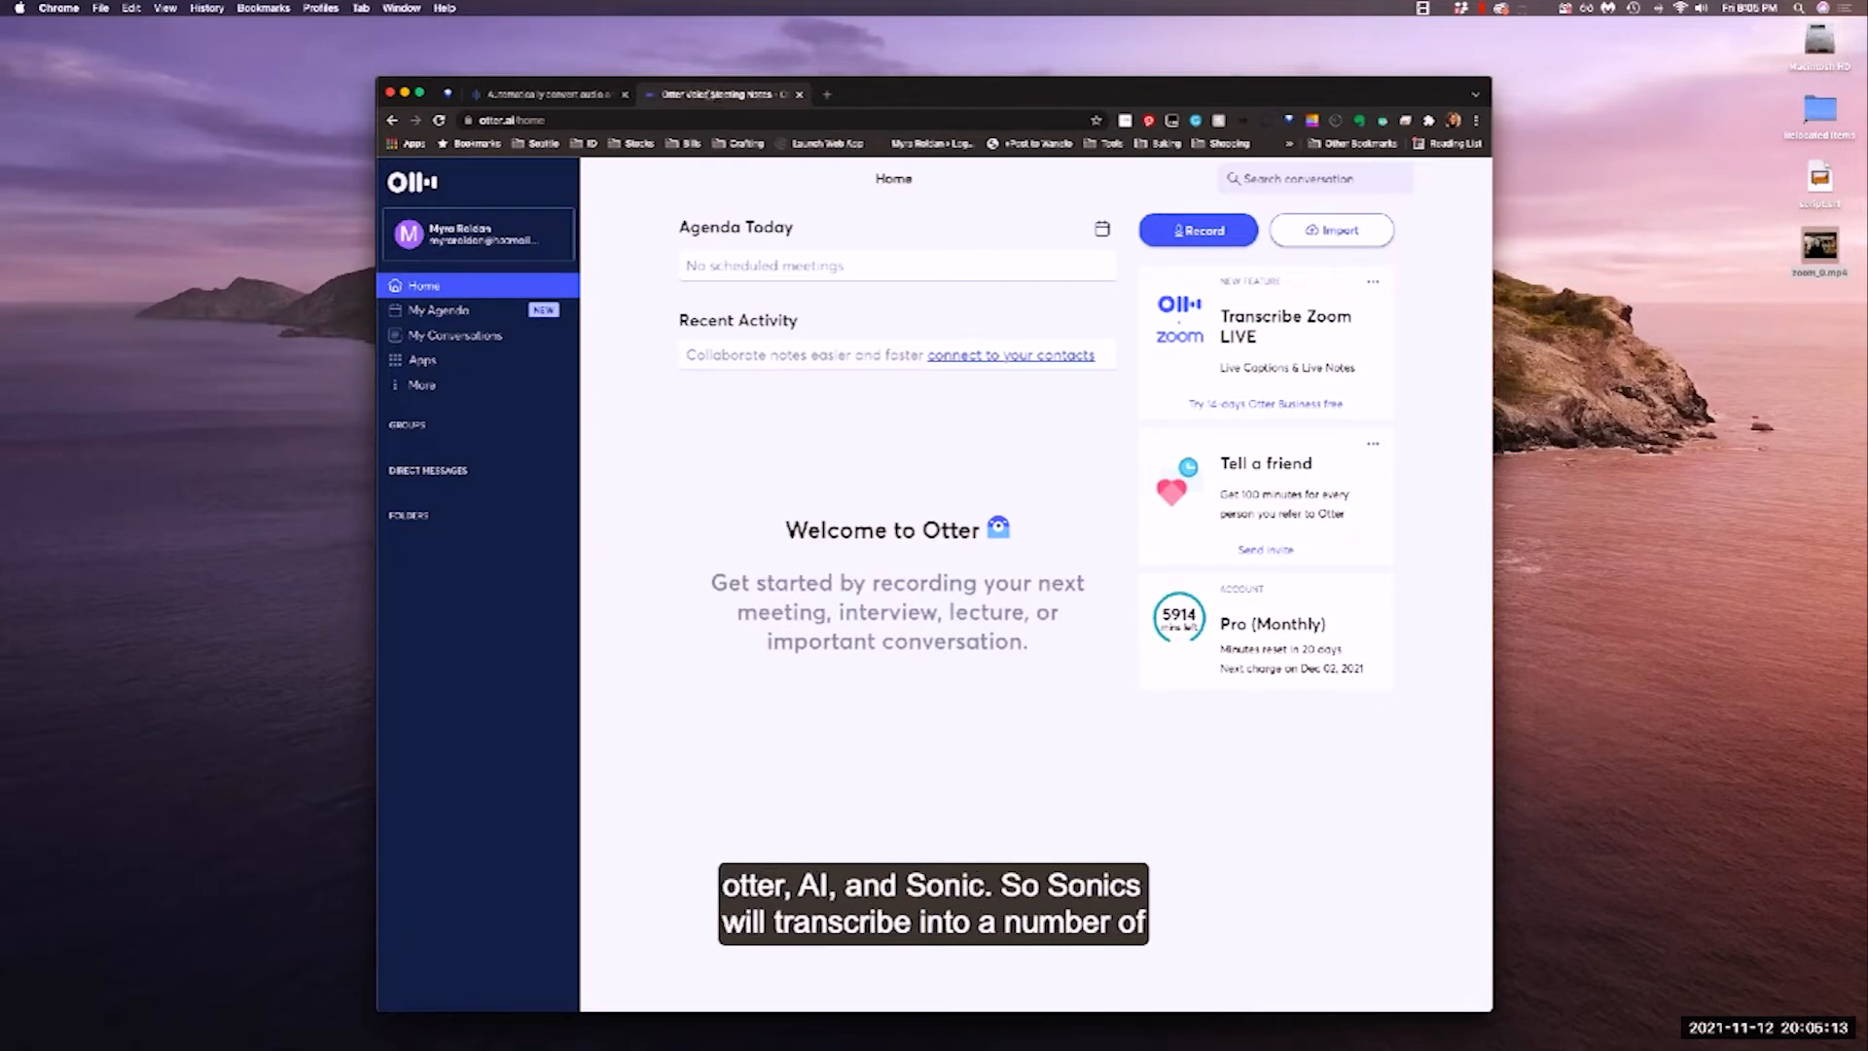
# In Otter, import zoom_0.mp4 from the desktop for transcription and open its transcript
pyautogui.click(510, 94)
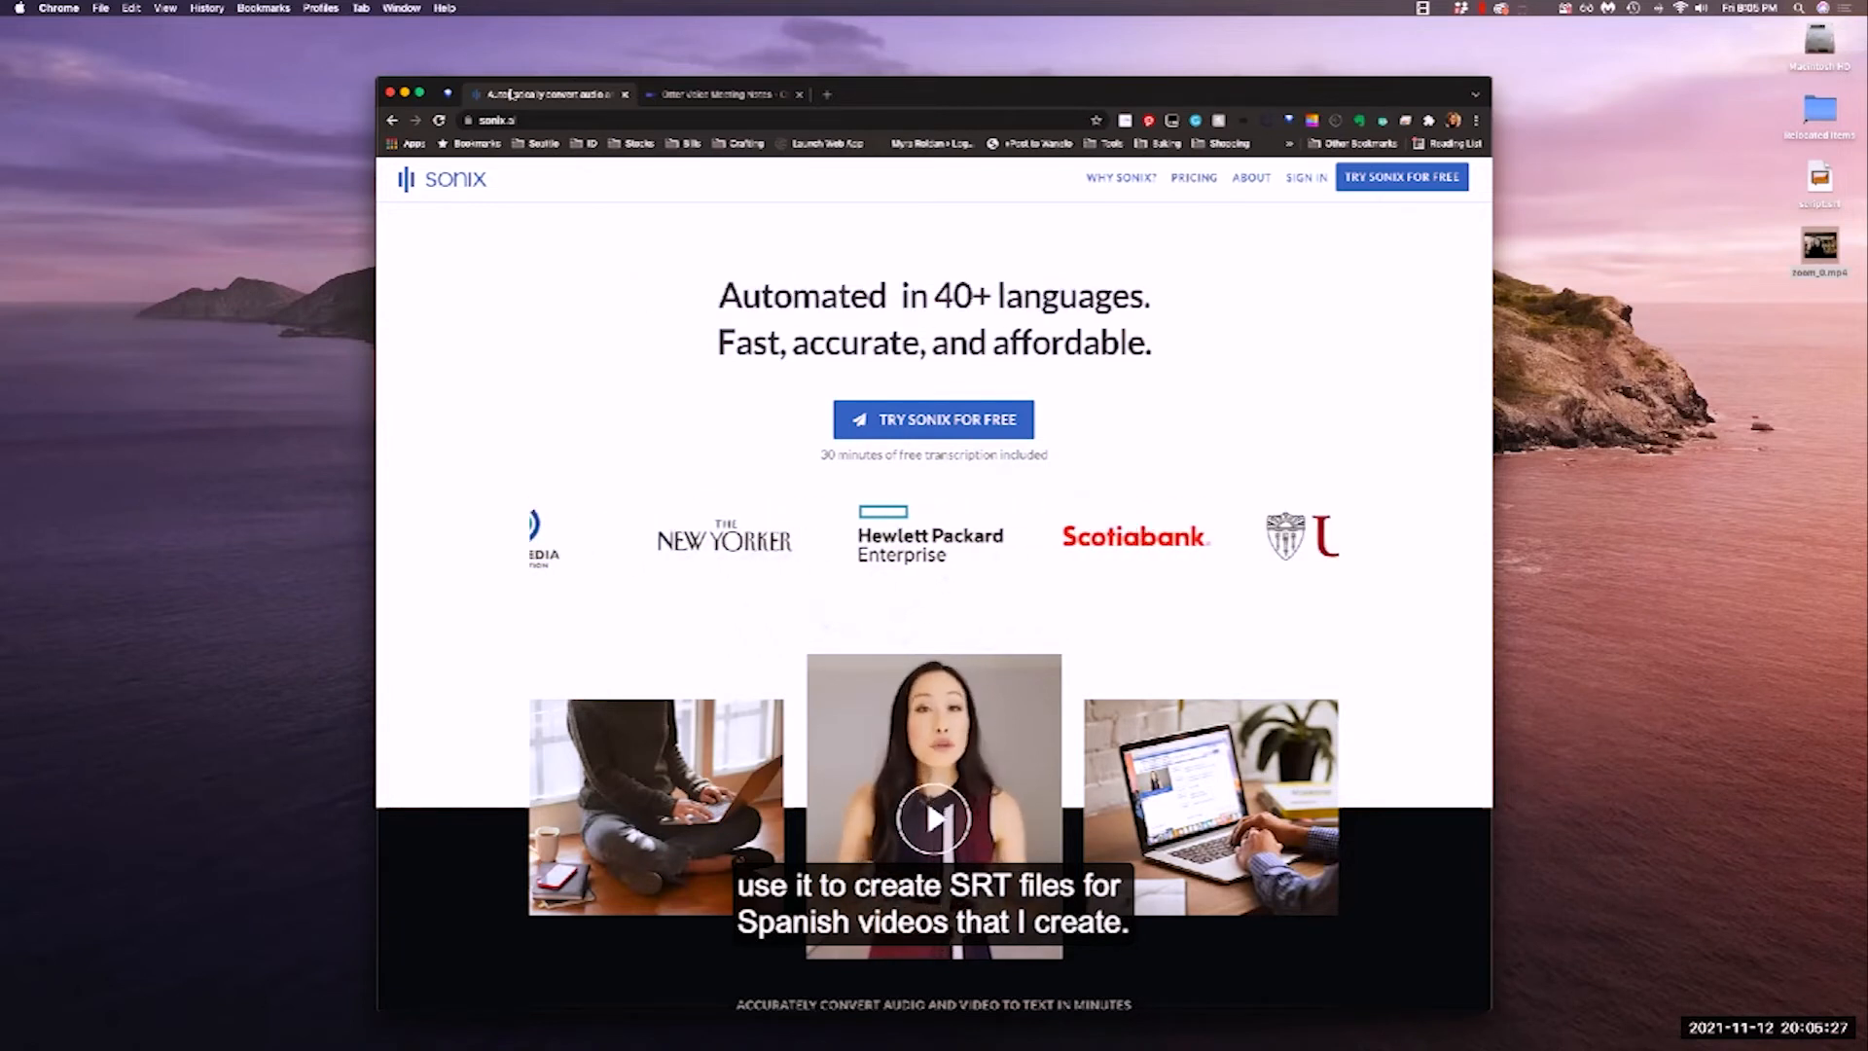
pyautogui.click(706, 92)
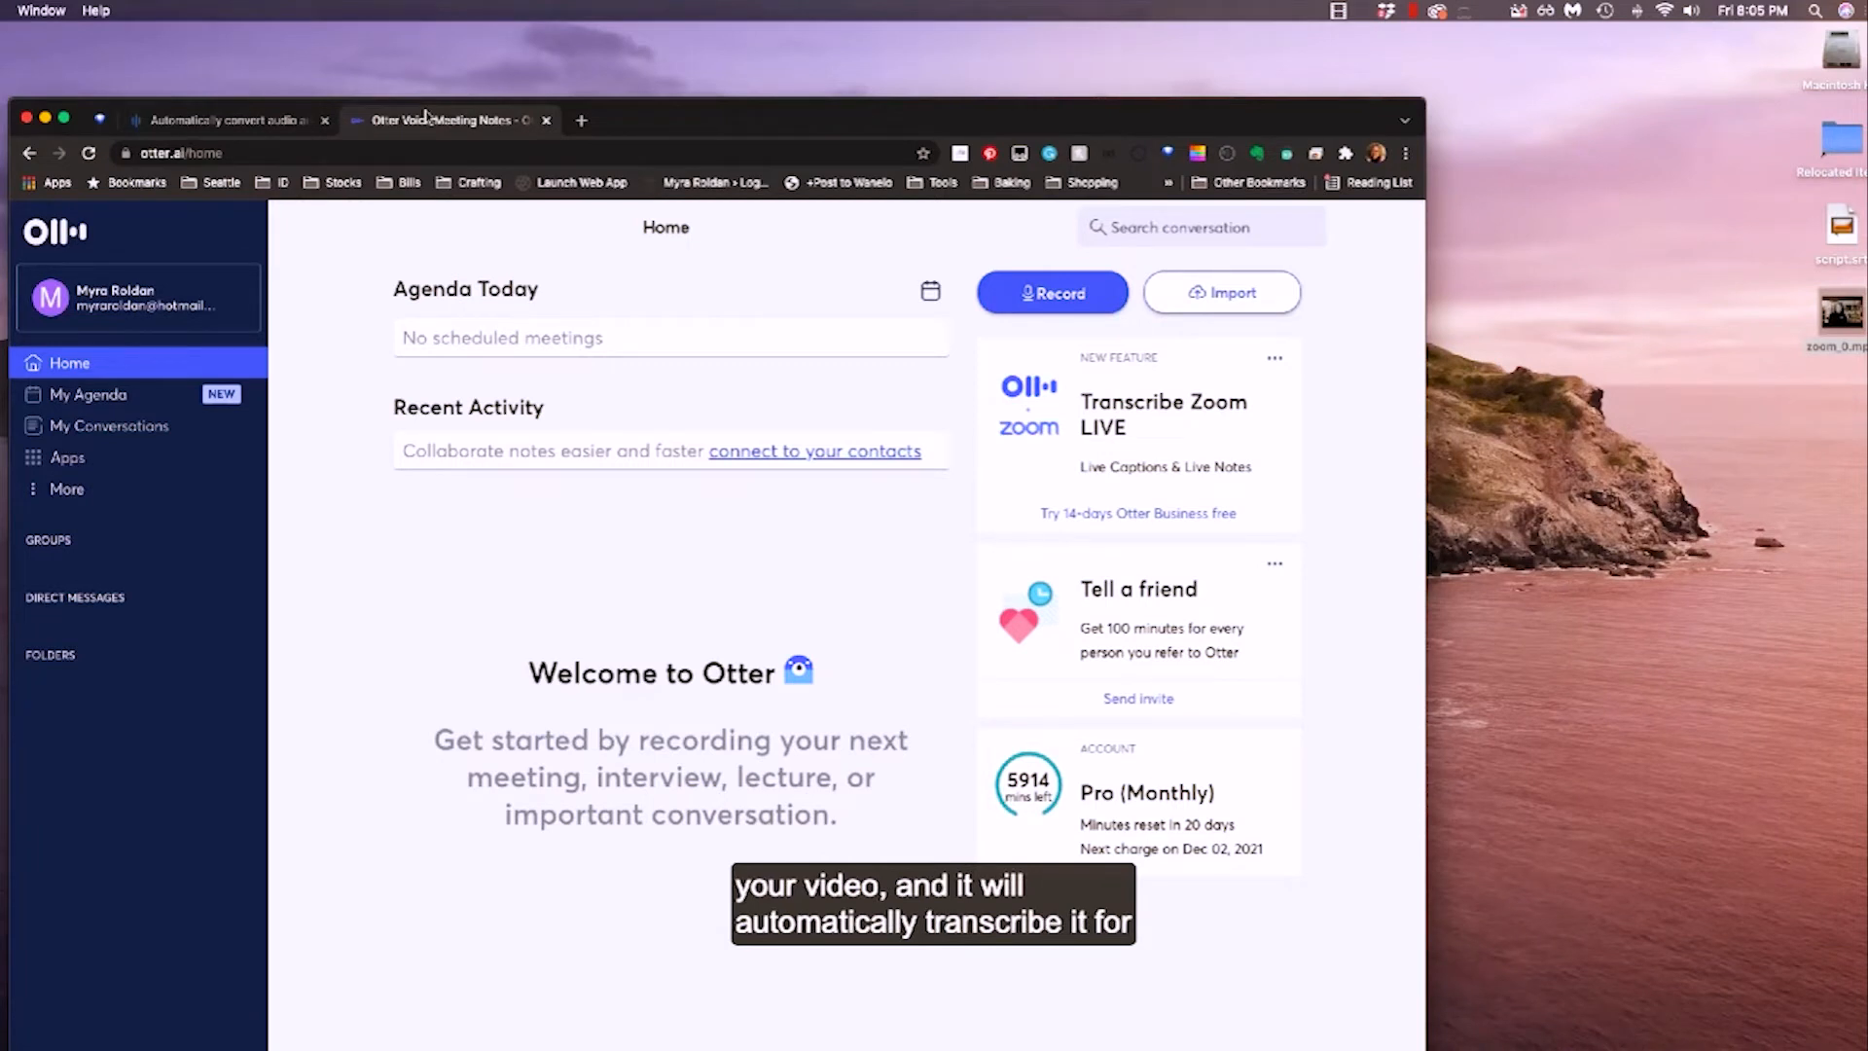
pyautogui.click(1235, 294)
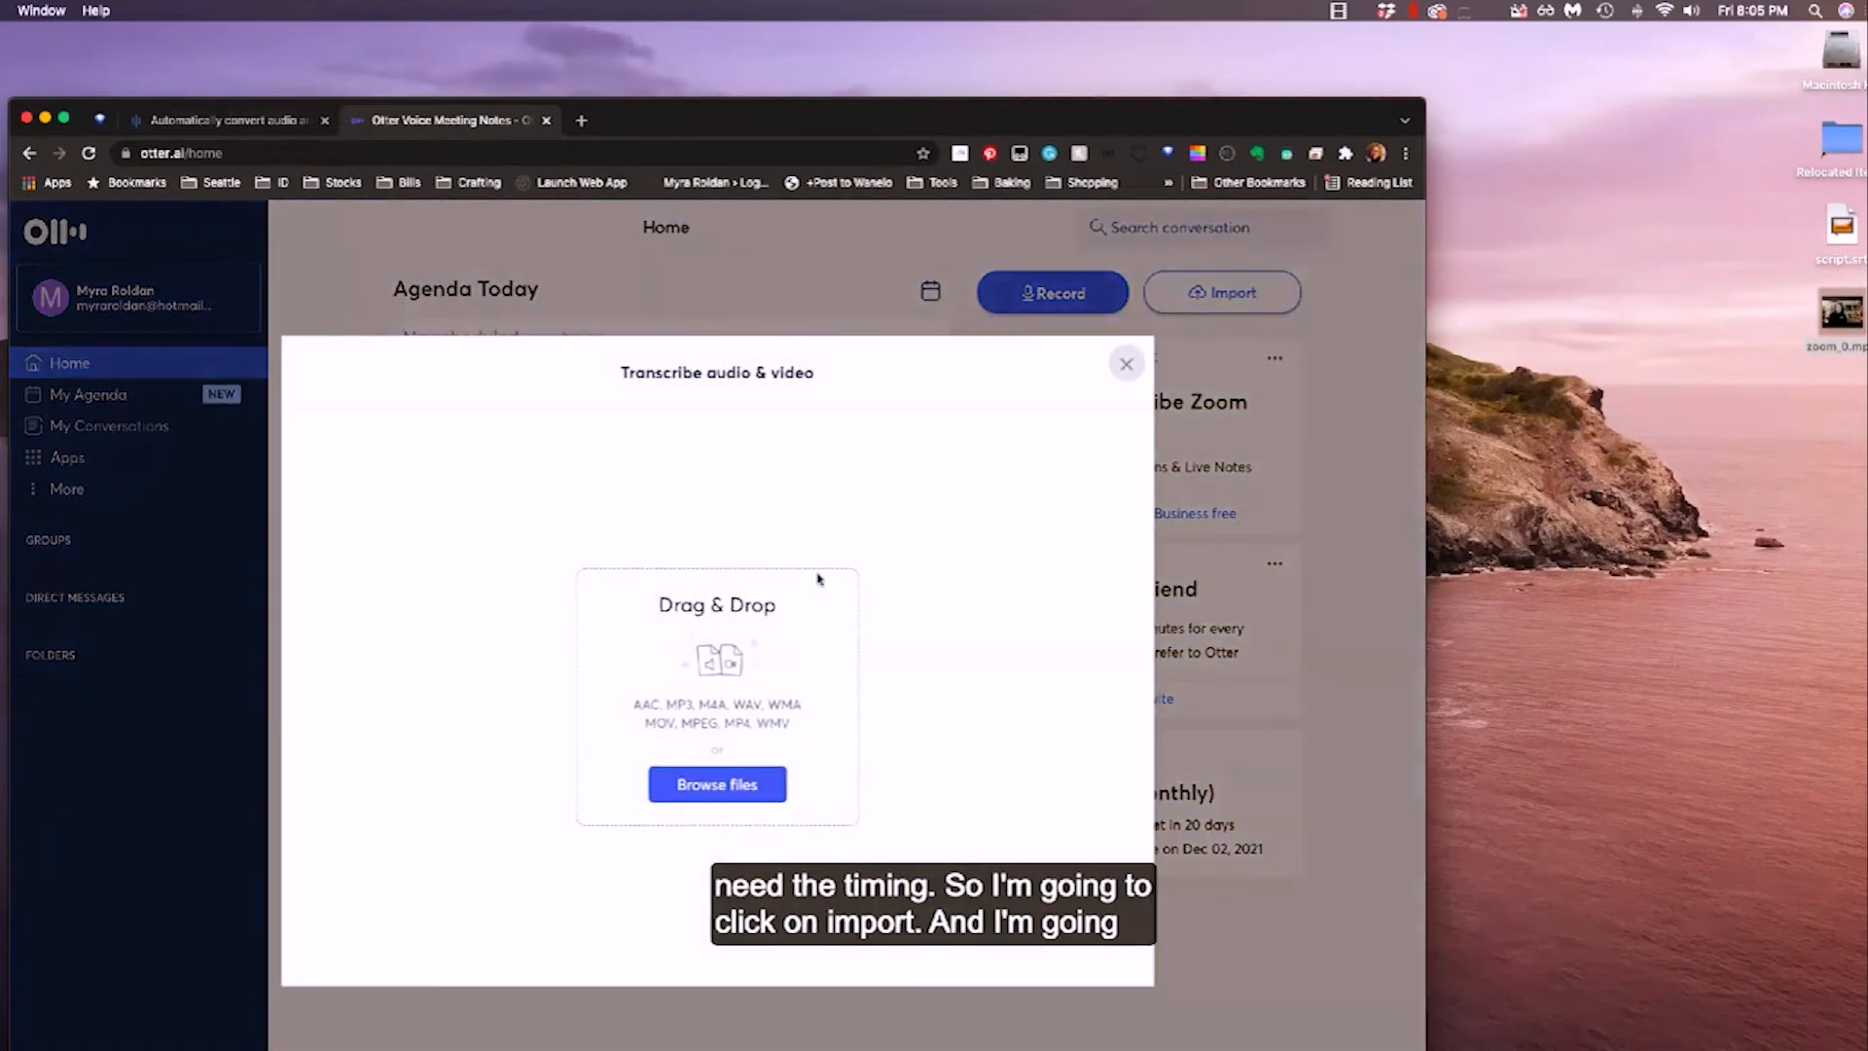
pyautogui.moveTo(1841, 314); pyautogui.dragTo(745, 659)
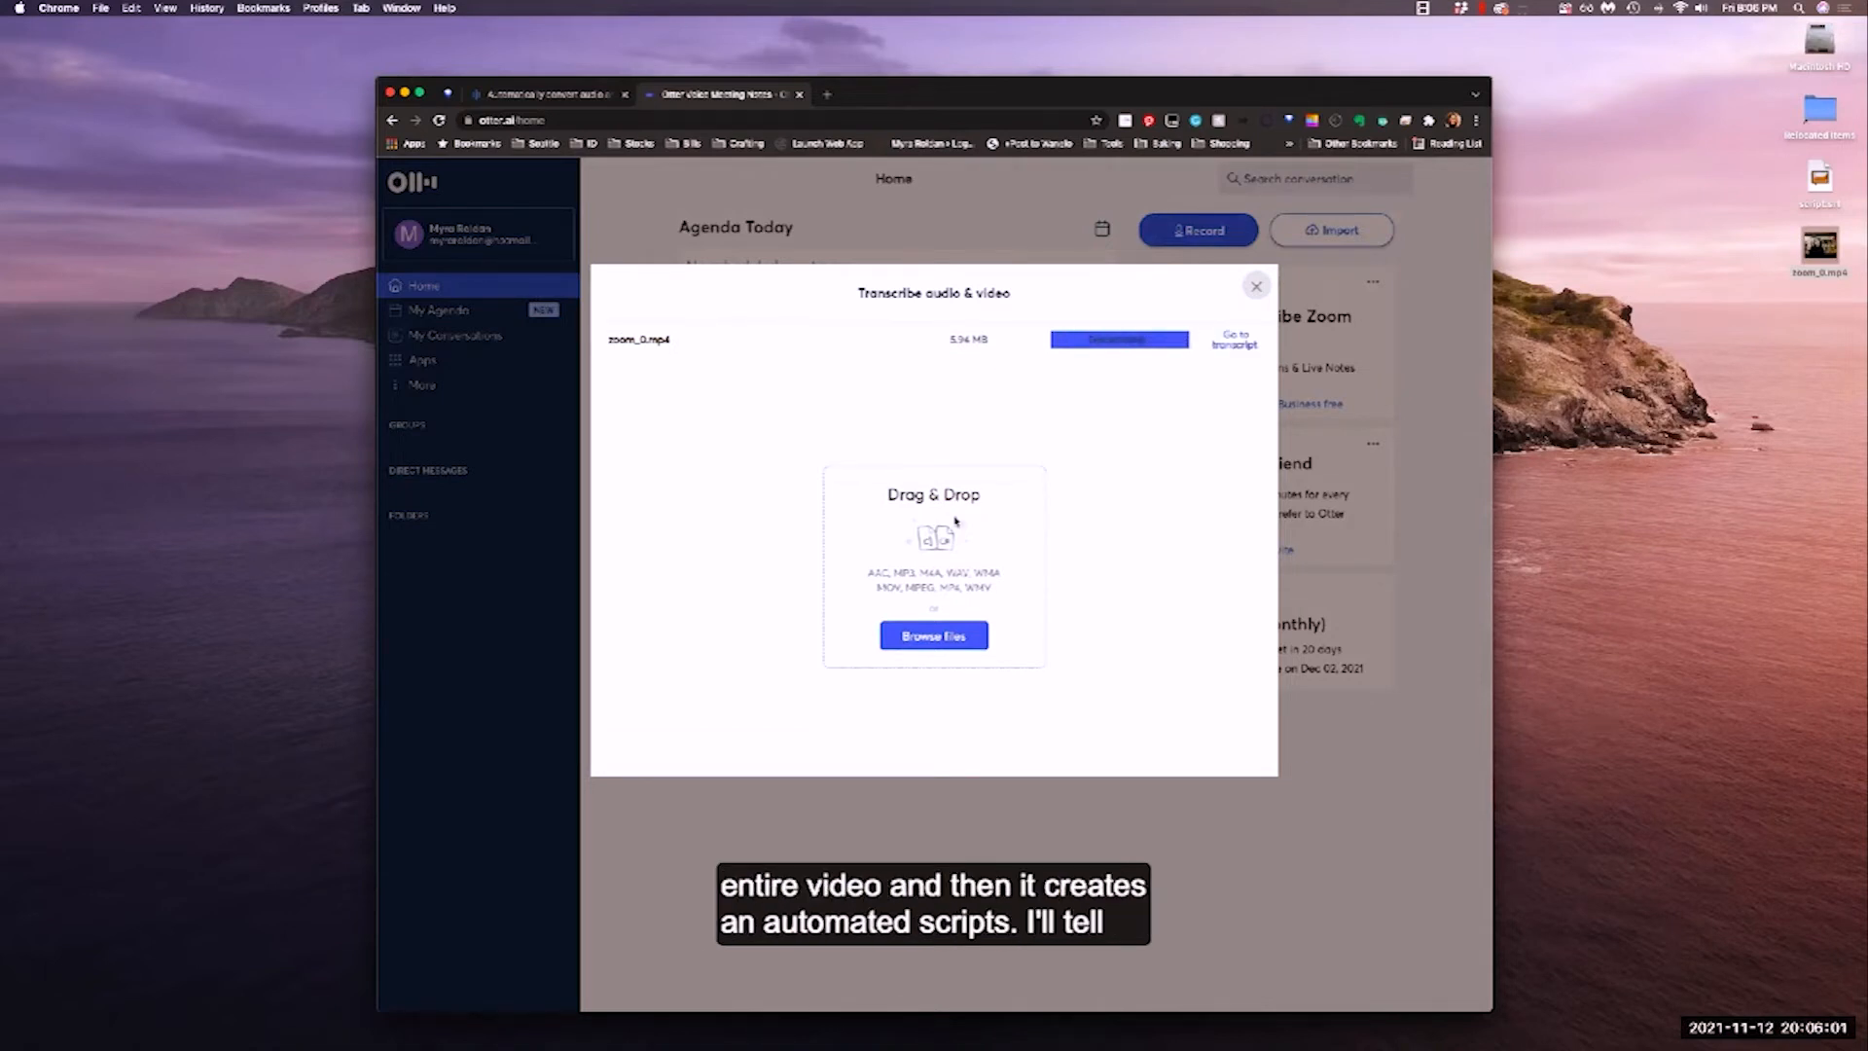
pyautogui.click(1228, 344)
pyautogui.click(424, 286)
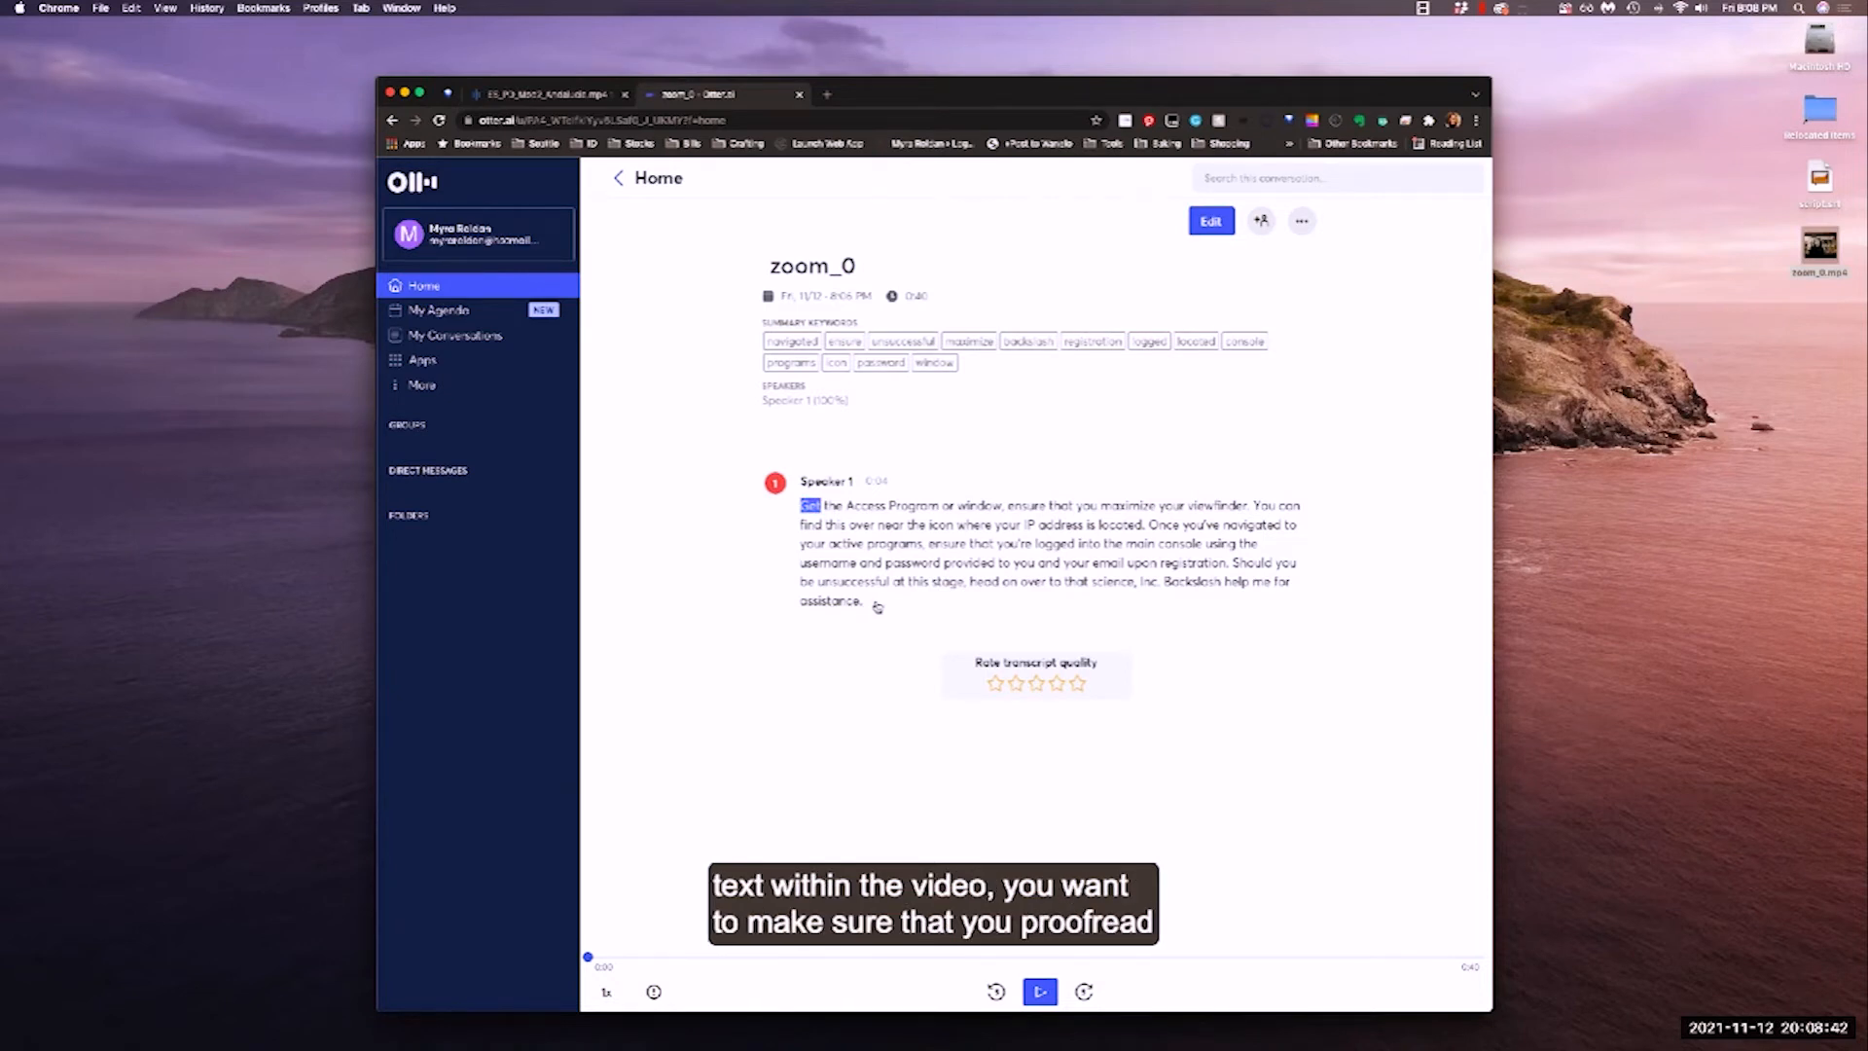
pyautogui.click(1092, 586)
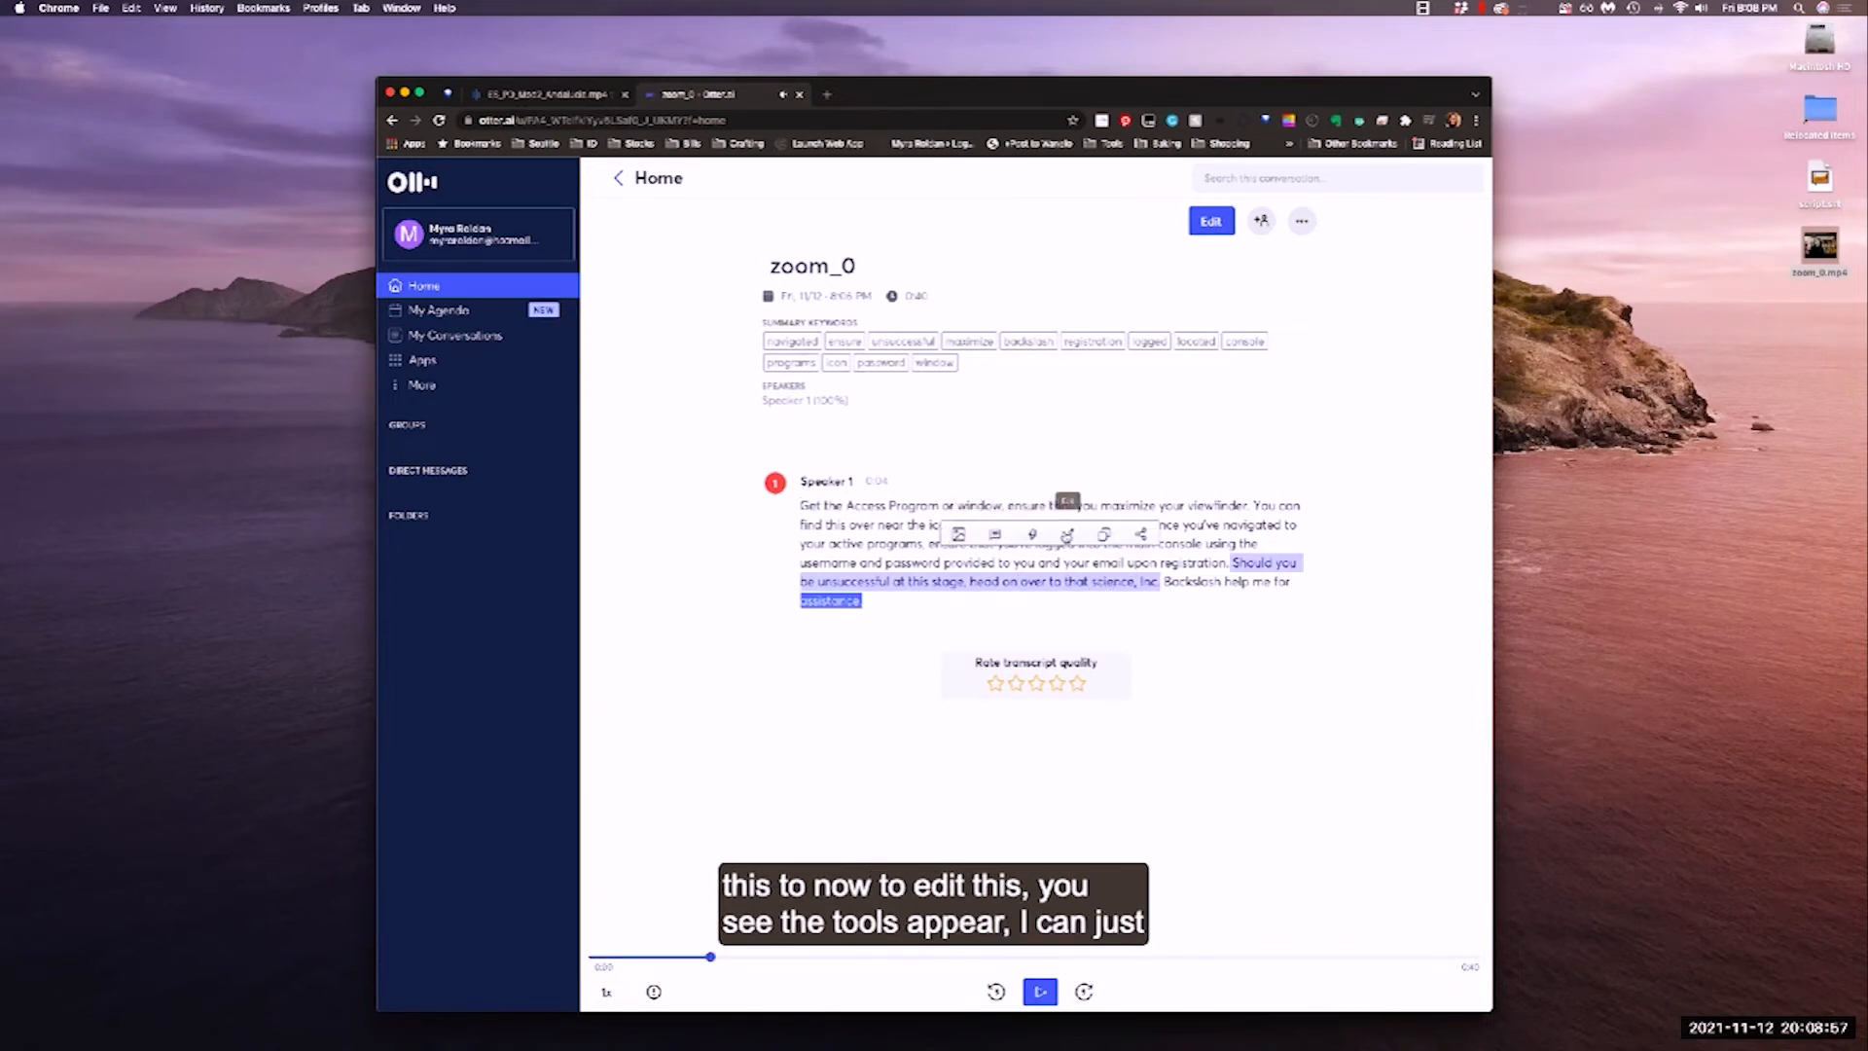
pyautogui.click(1068, 535)
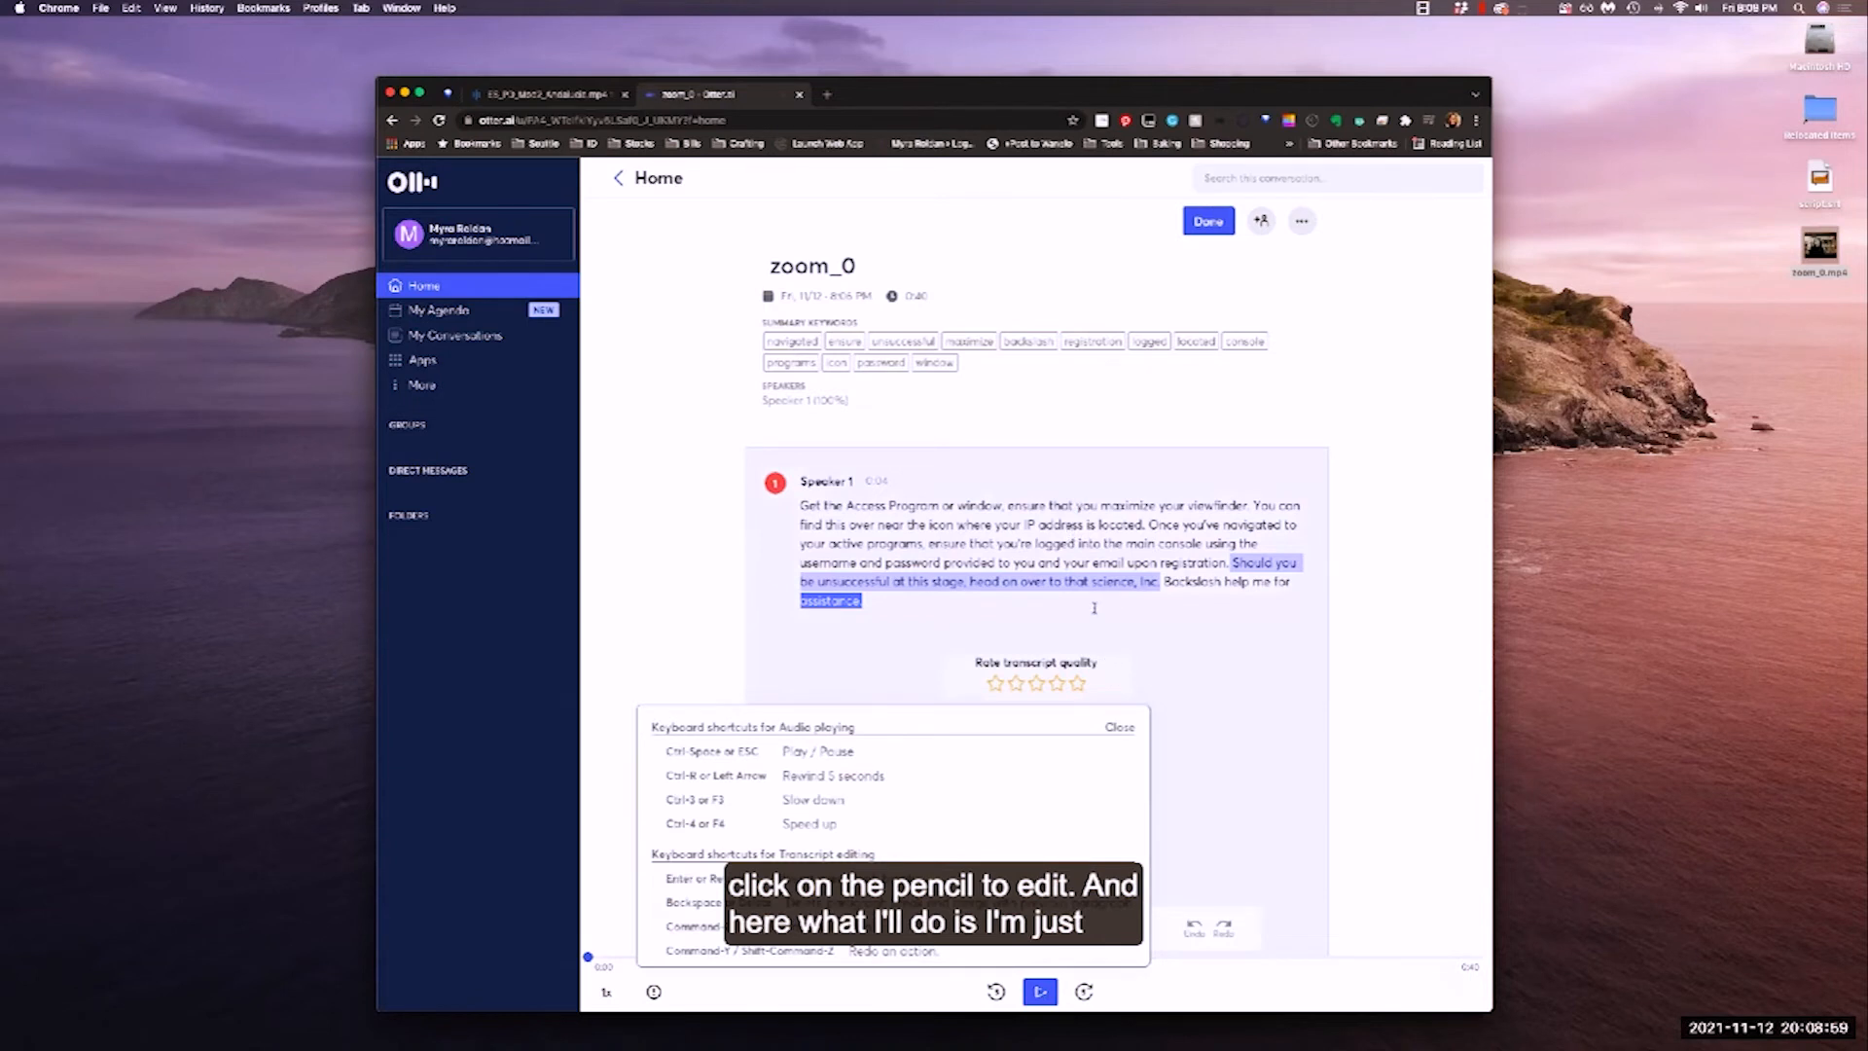
pyautogui.click(1092, 581)
pyautogui.press('Delete')
pyautogui.write('S')
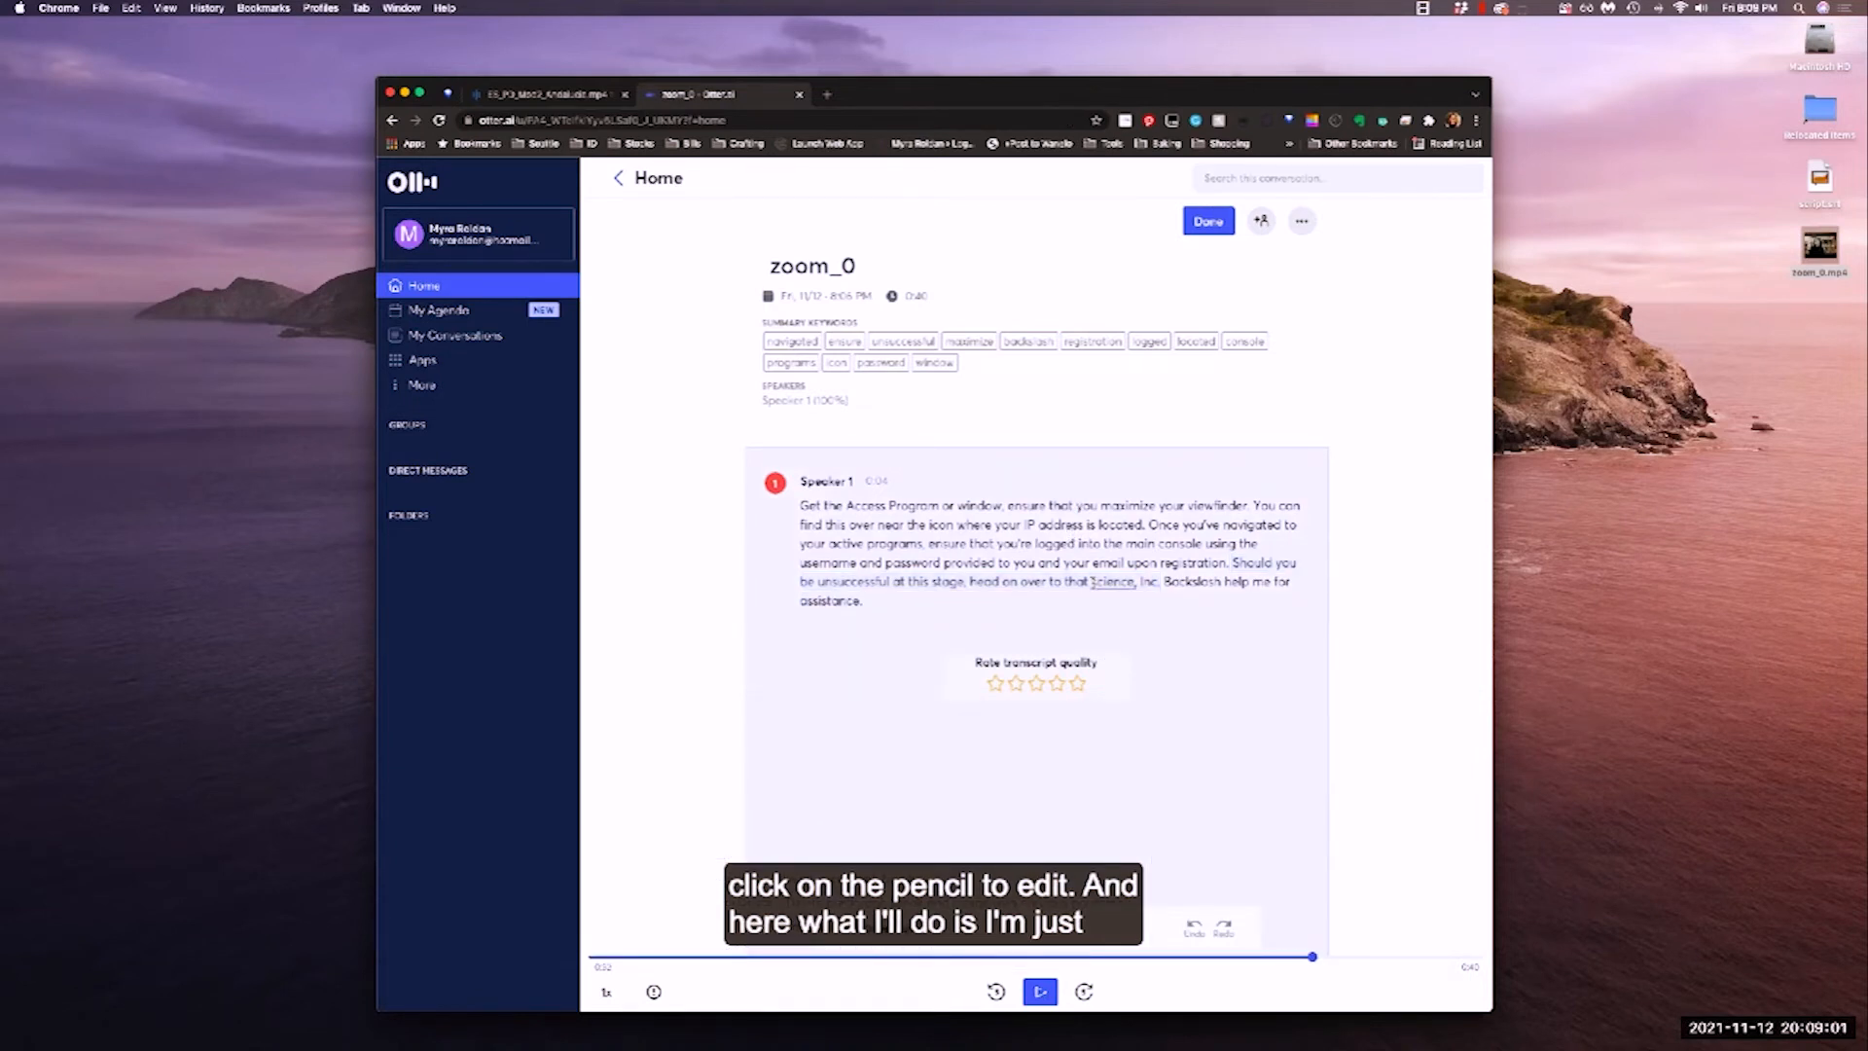
pyautogui.write('http://s')
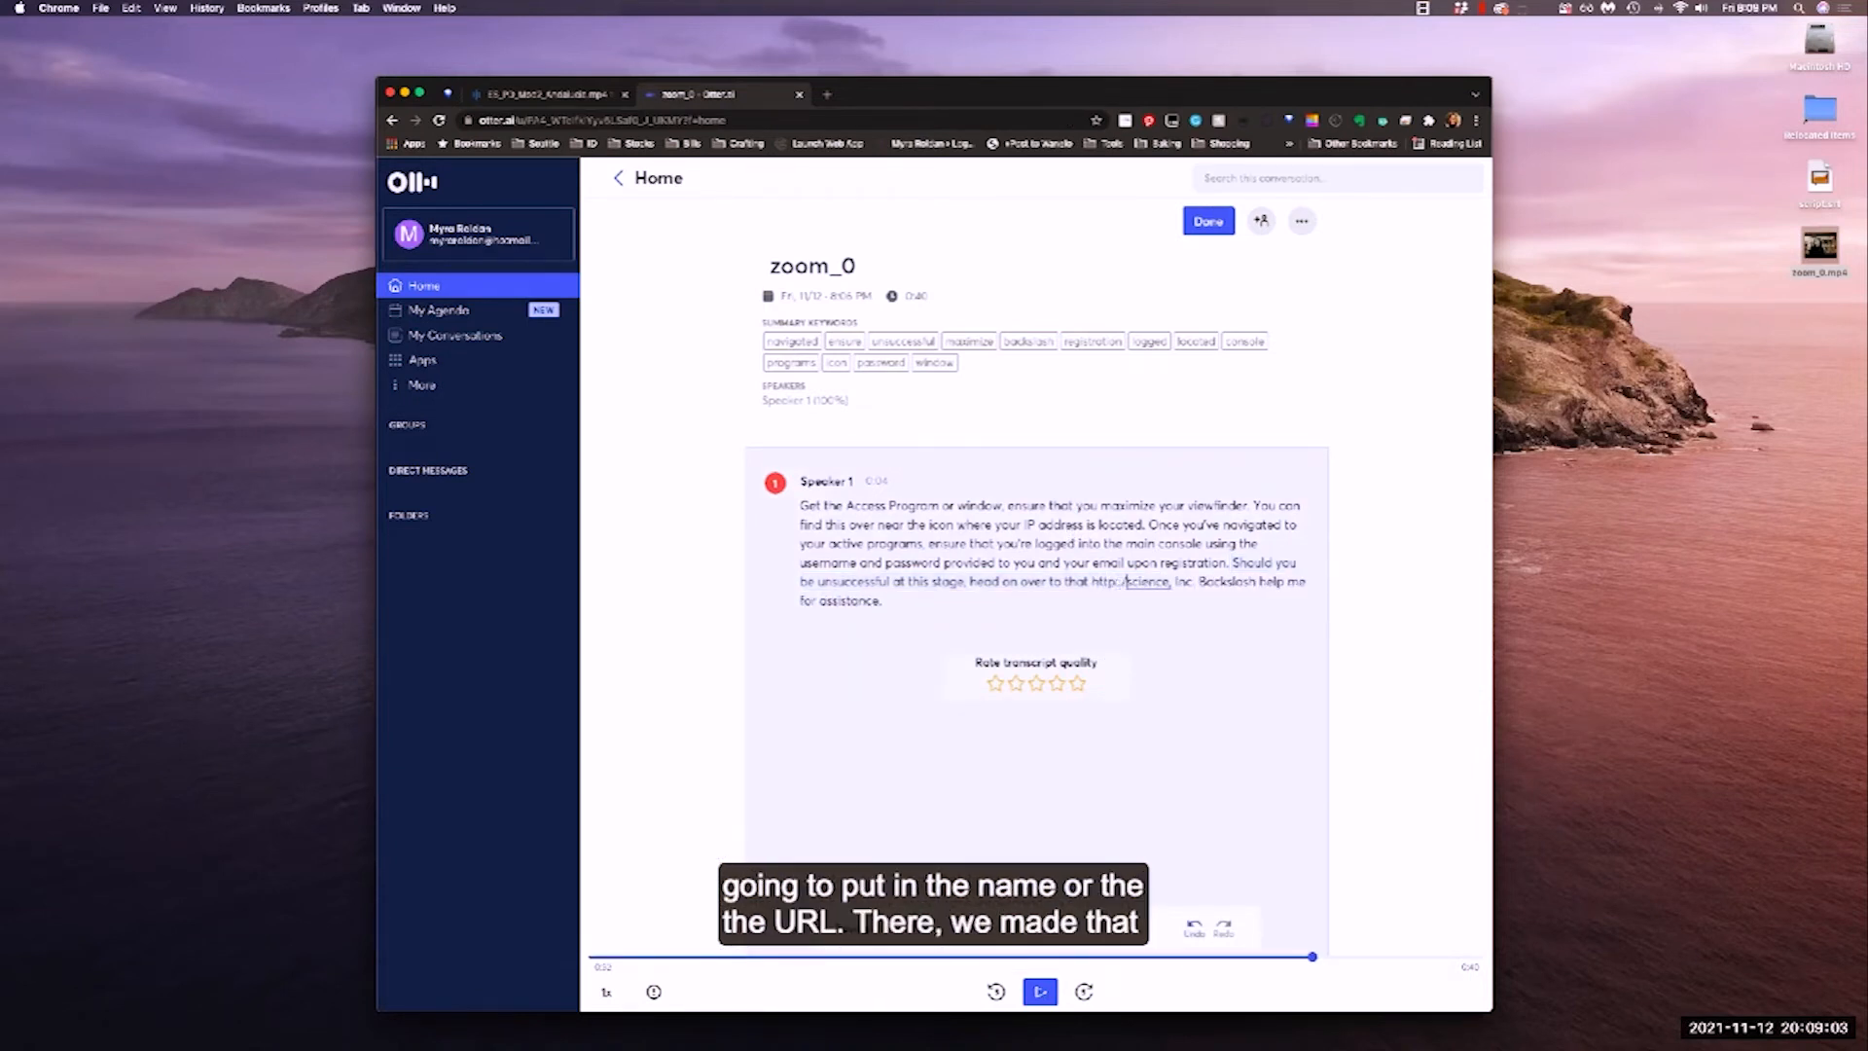
pyautogui.write('/')
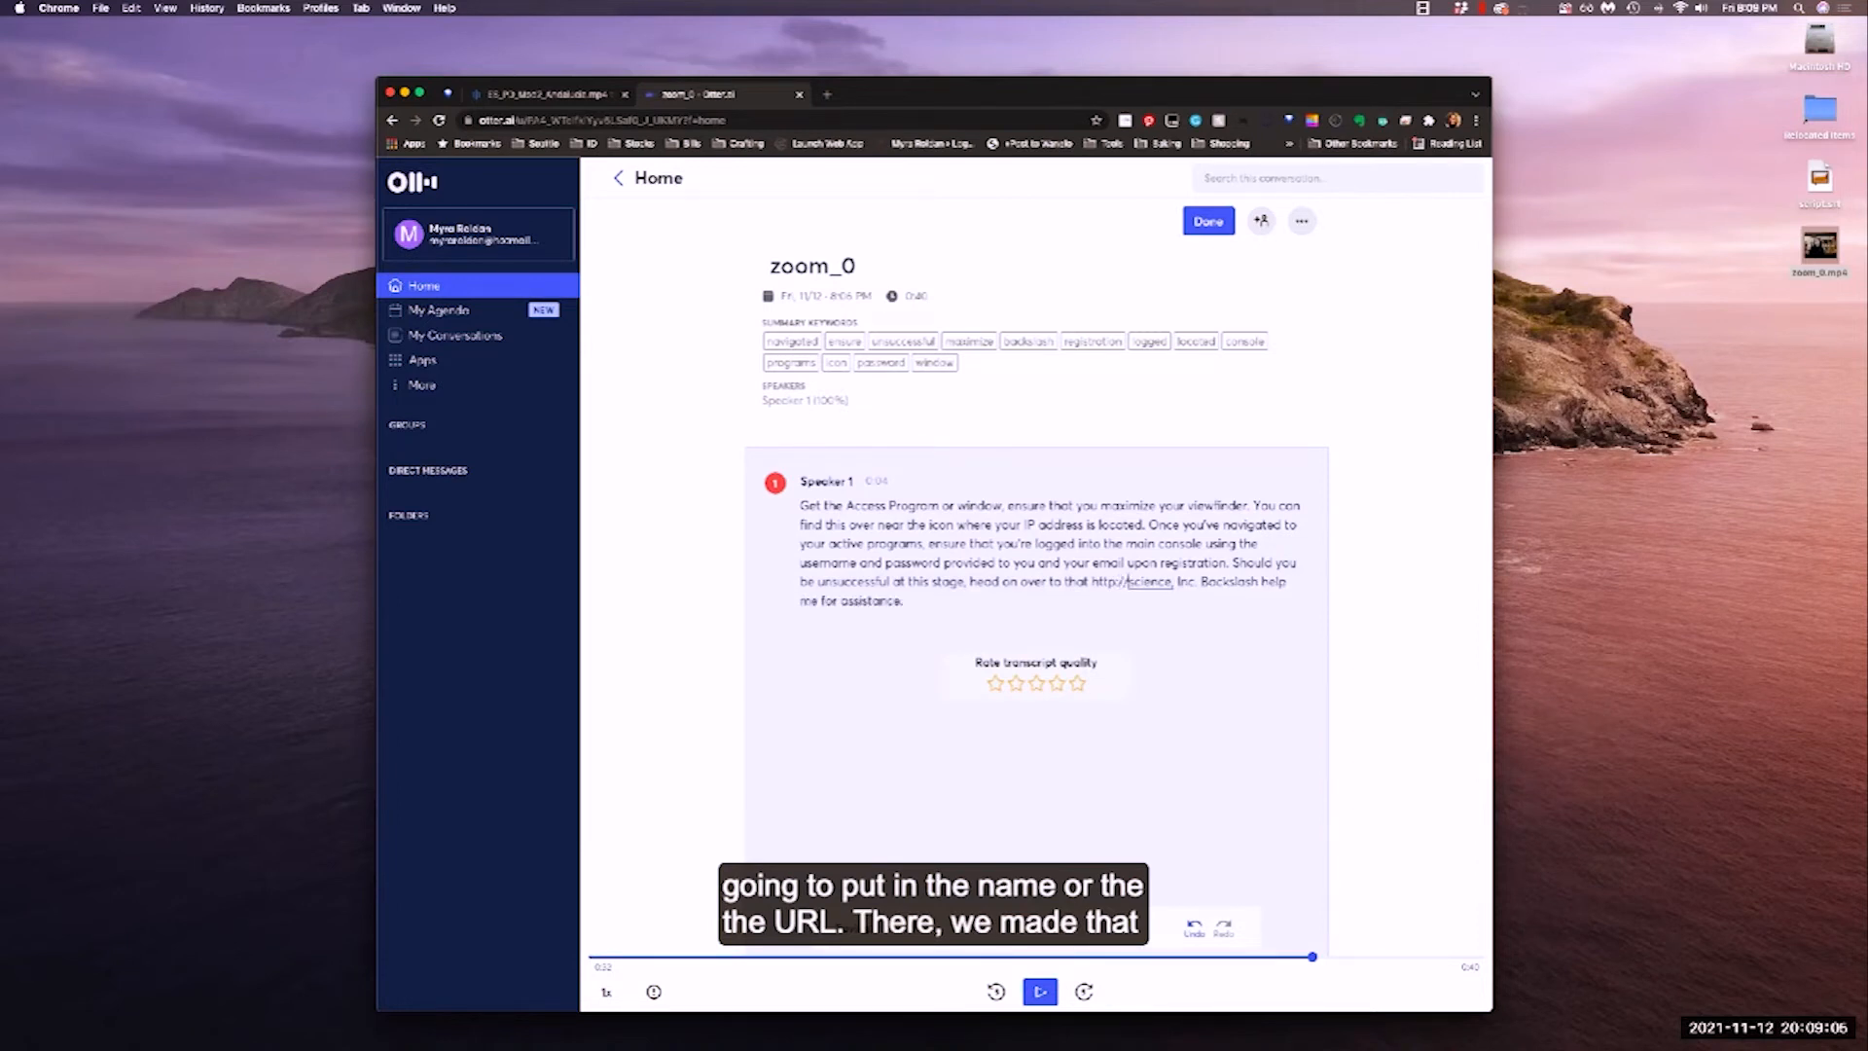
pyautogui.click(1173, 580)
pyautogui.press('Delete')
pyautogui.press('Delete')
pyautogui.press('Delete')
pyautogui.press('Delete')
pyautogui.press('Delete')
pyautogui.press('Delete')
pyautogui.press('Delete')
pyautogui.press('Delete')
pyautogui.press('Delete')
pyautogui.press('Delete')
pyautogui.press('Delete')
pyautogui.press('Delete')
pyautogui.press('Delete')
pyautogui.press('Delete')
pyautogui.press('Delete')
pyautogui.press('Delete')
pyautogui.press('Delete')
pyautogui.write('.inc/')
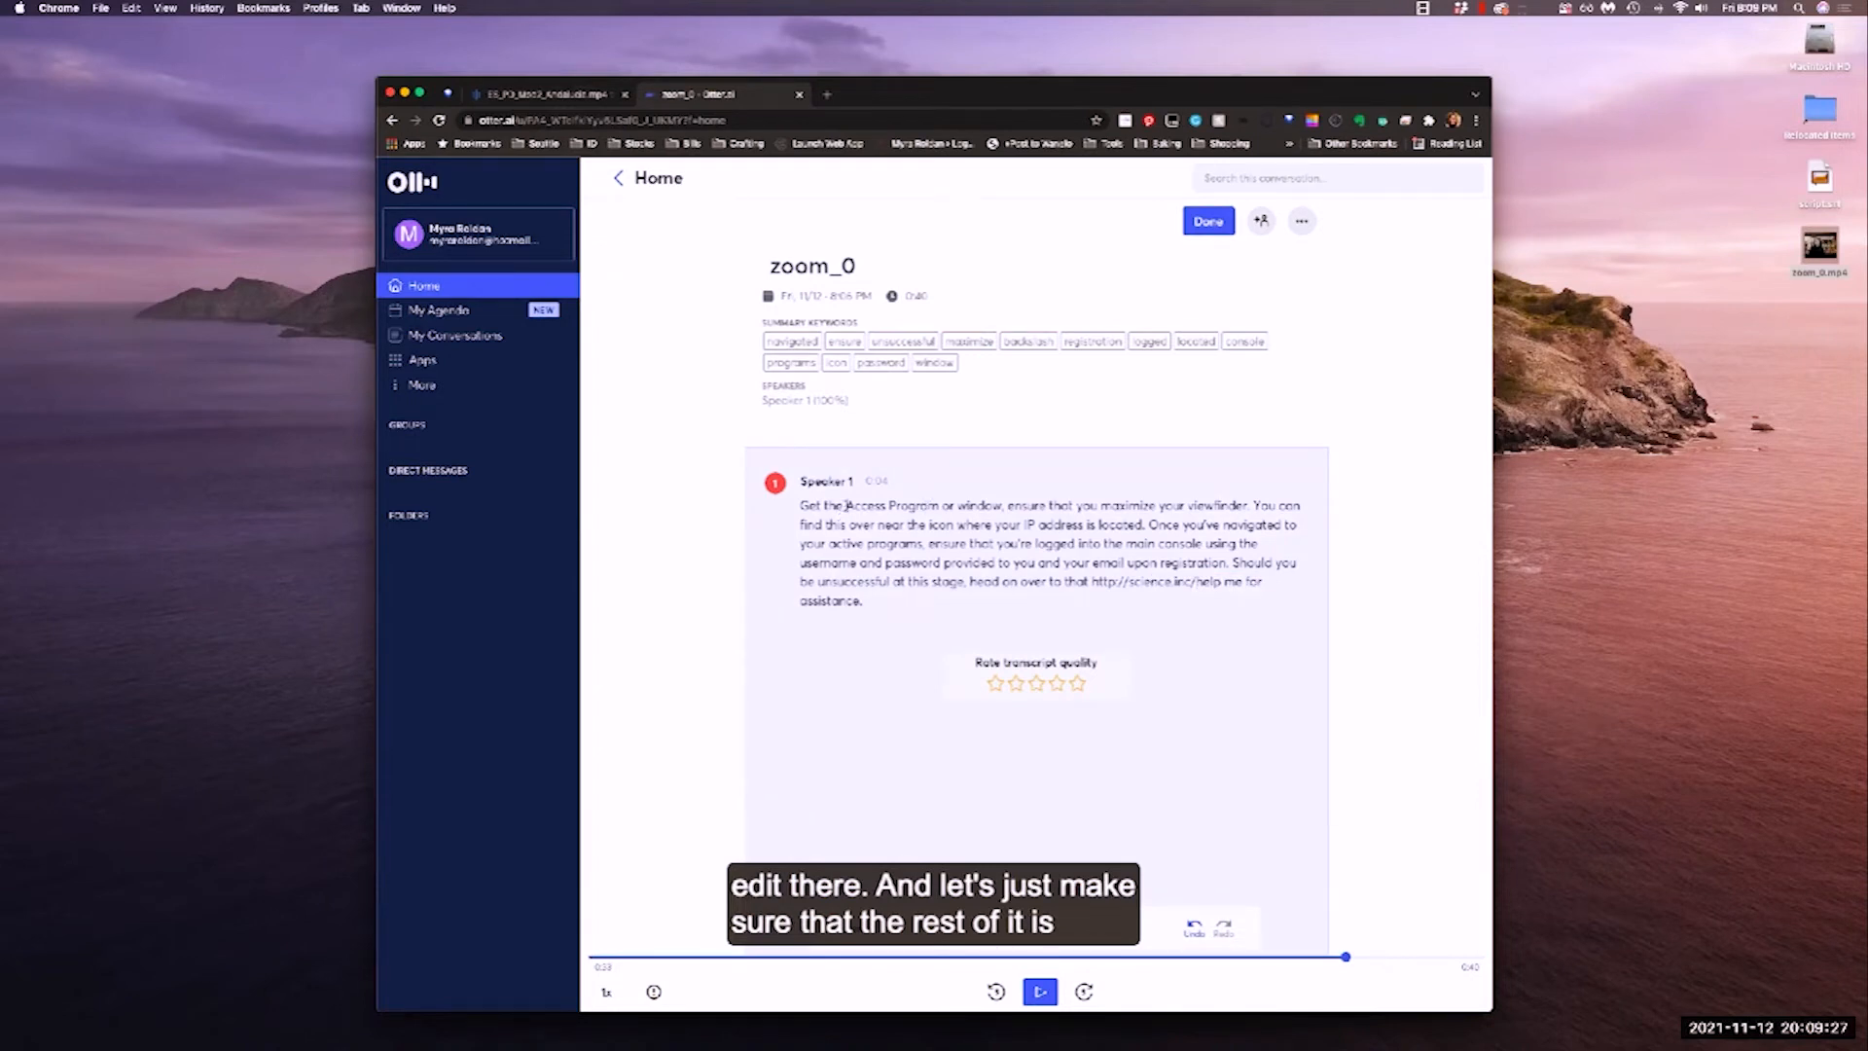
# Change "Access Program" in the transcript's first sentence to lowercase "access program"
pyautogui.click(854, 506)
pyautogui.click(887, 506)
pyautogui.press('Delete')
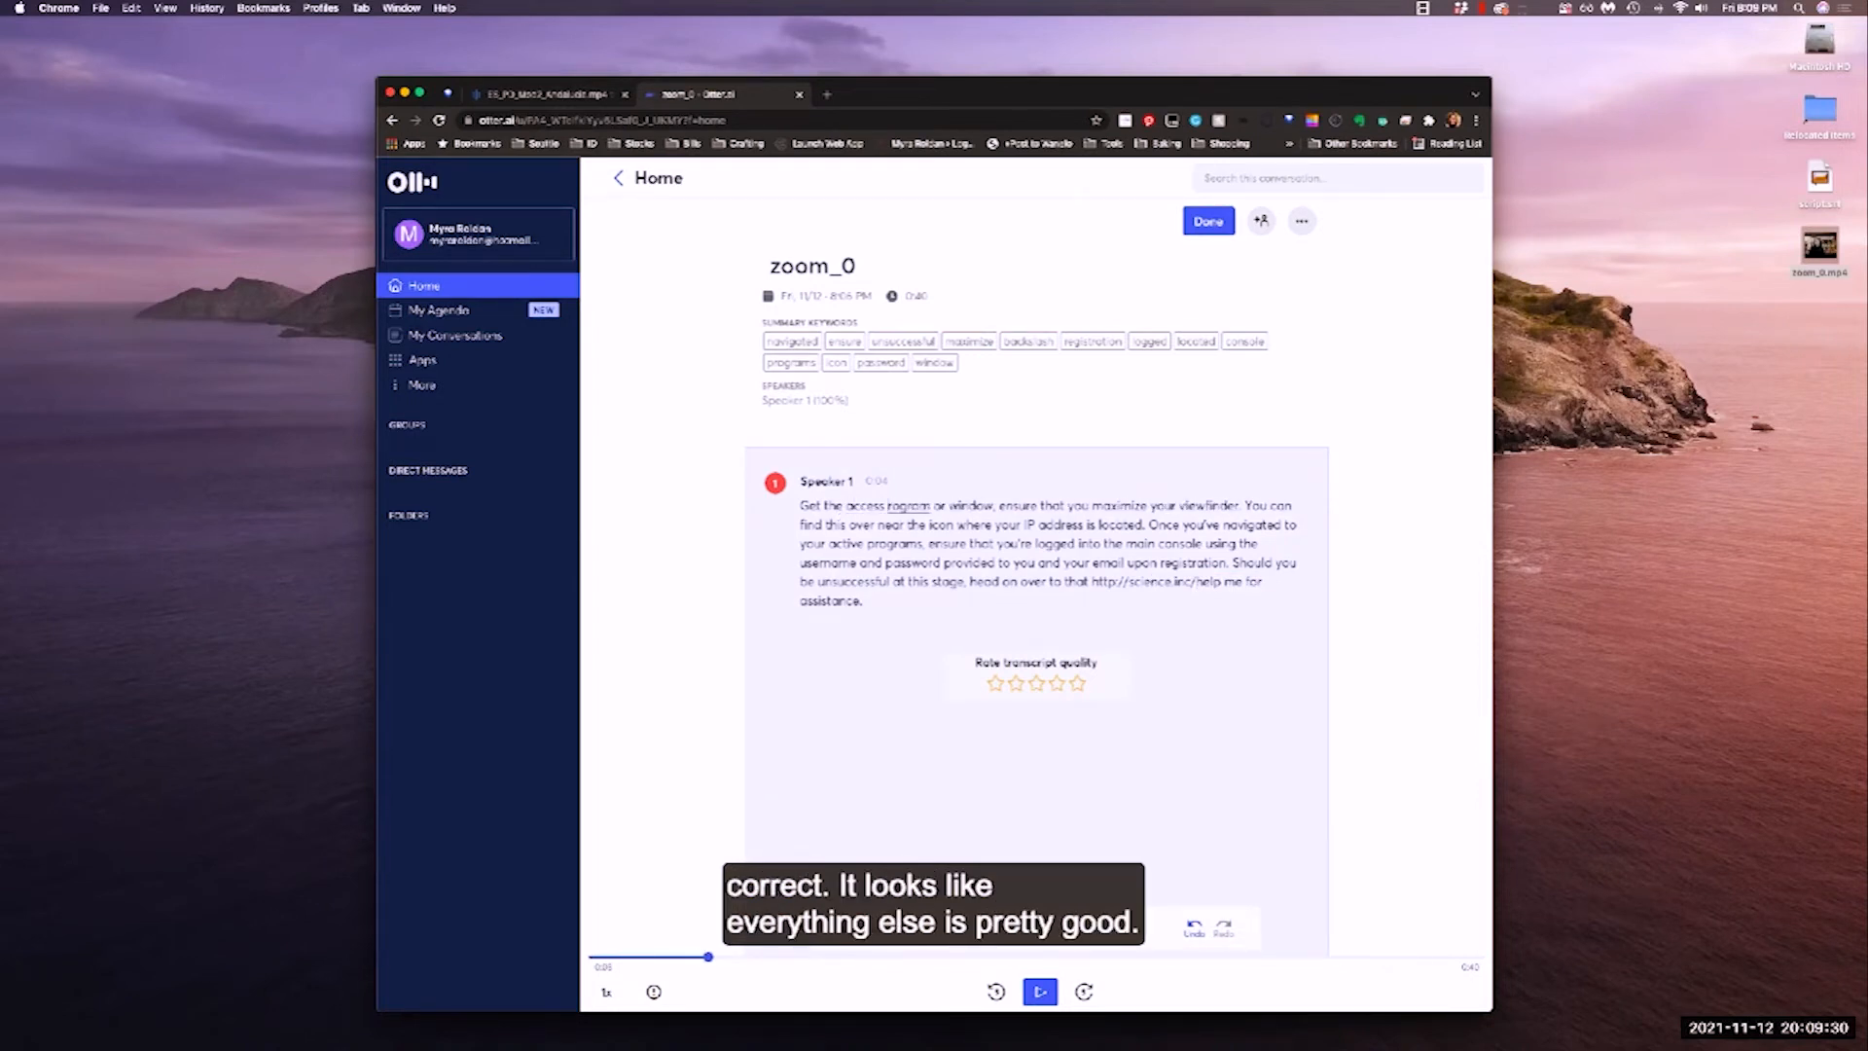
pyautogui.write('p')
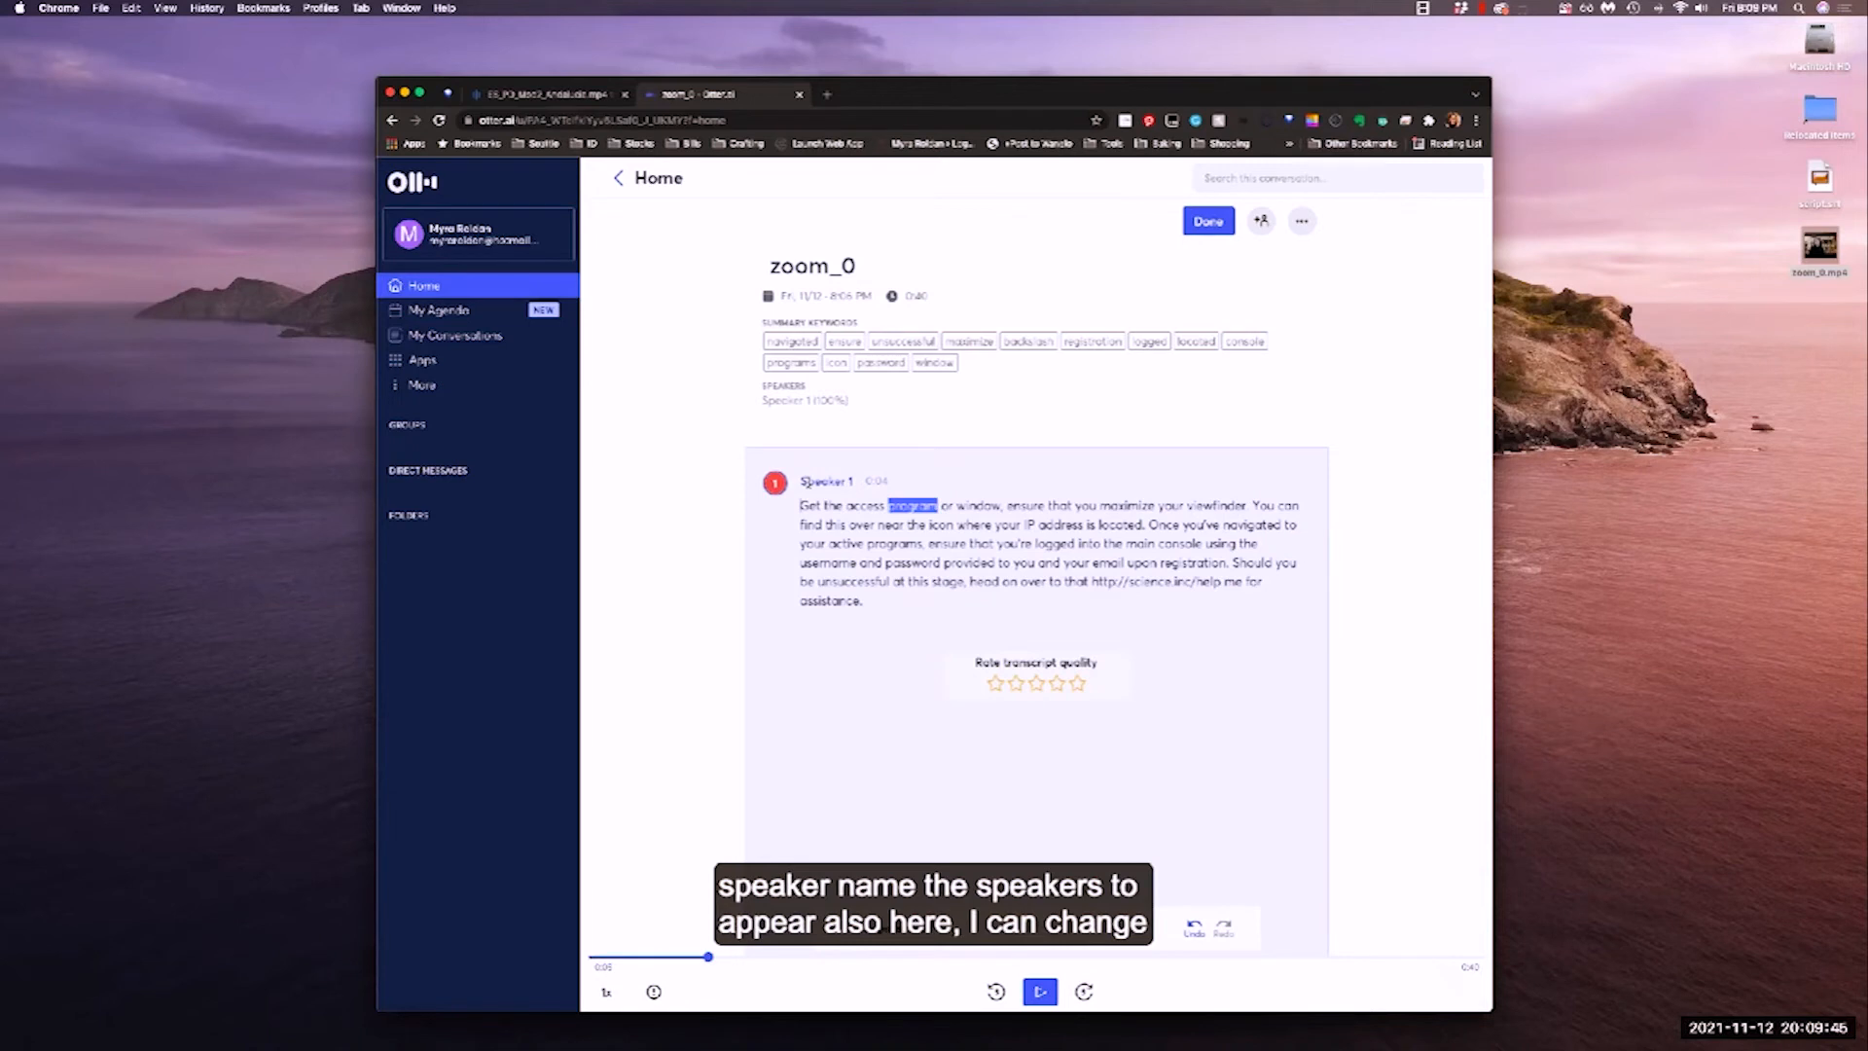
# Replace the Speaker 1 label with the speaker's own name from the suggestions and finish editing the transcript
pyautogui.click(806, 482)
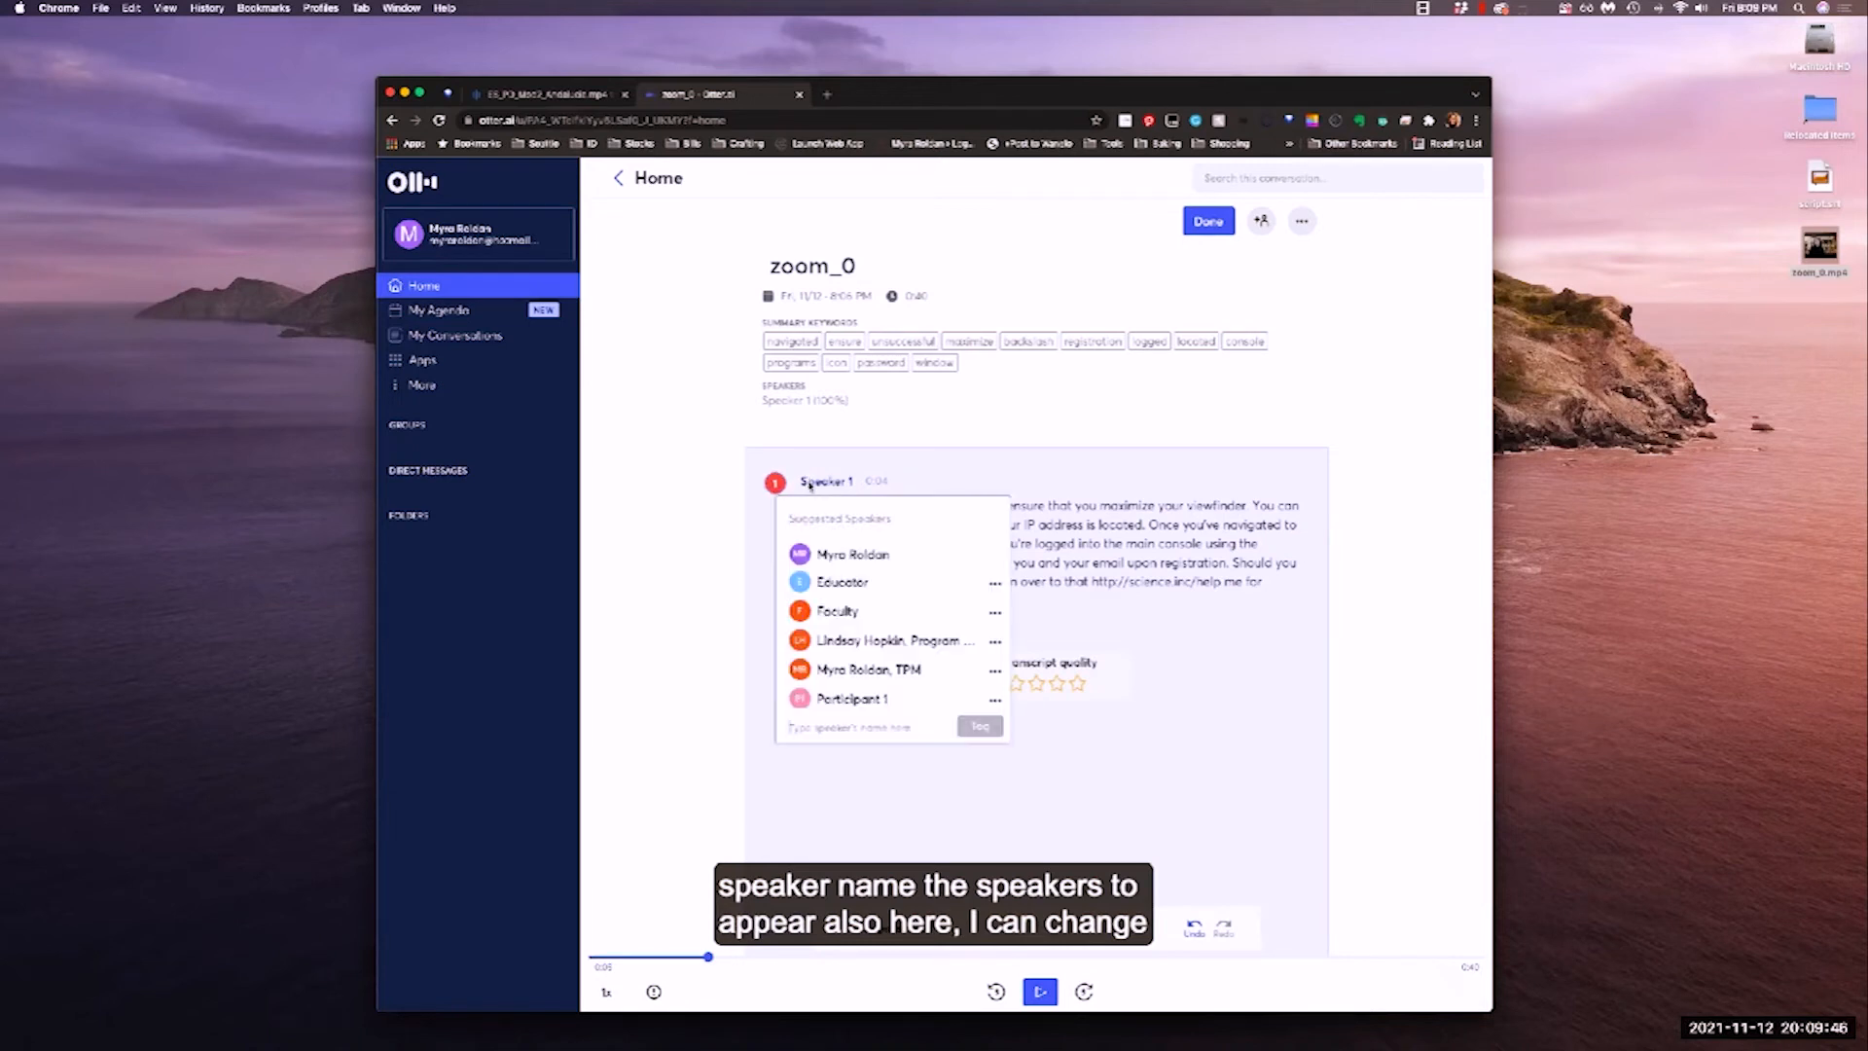
pyautogui.click(839, 553)
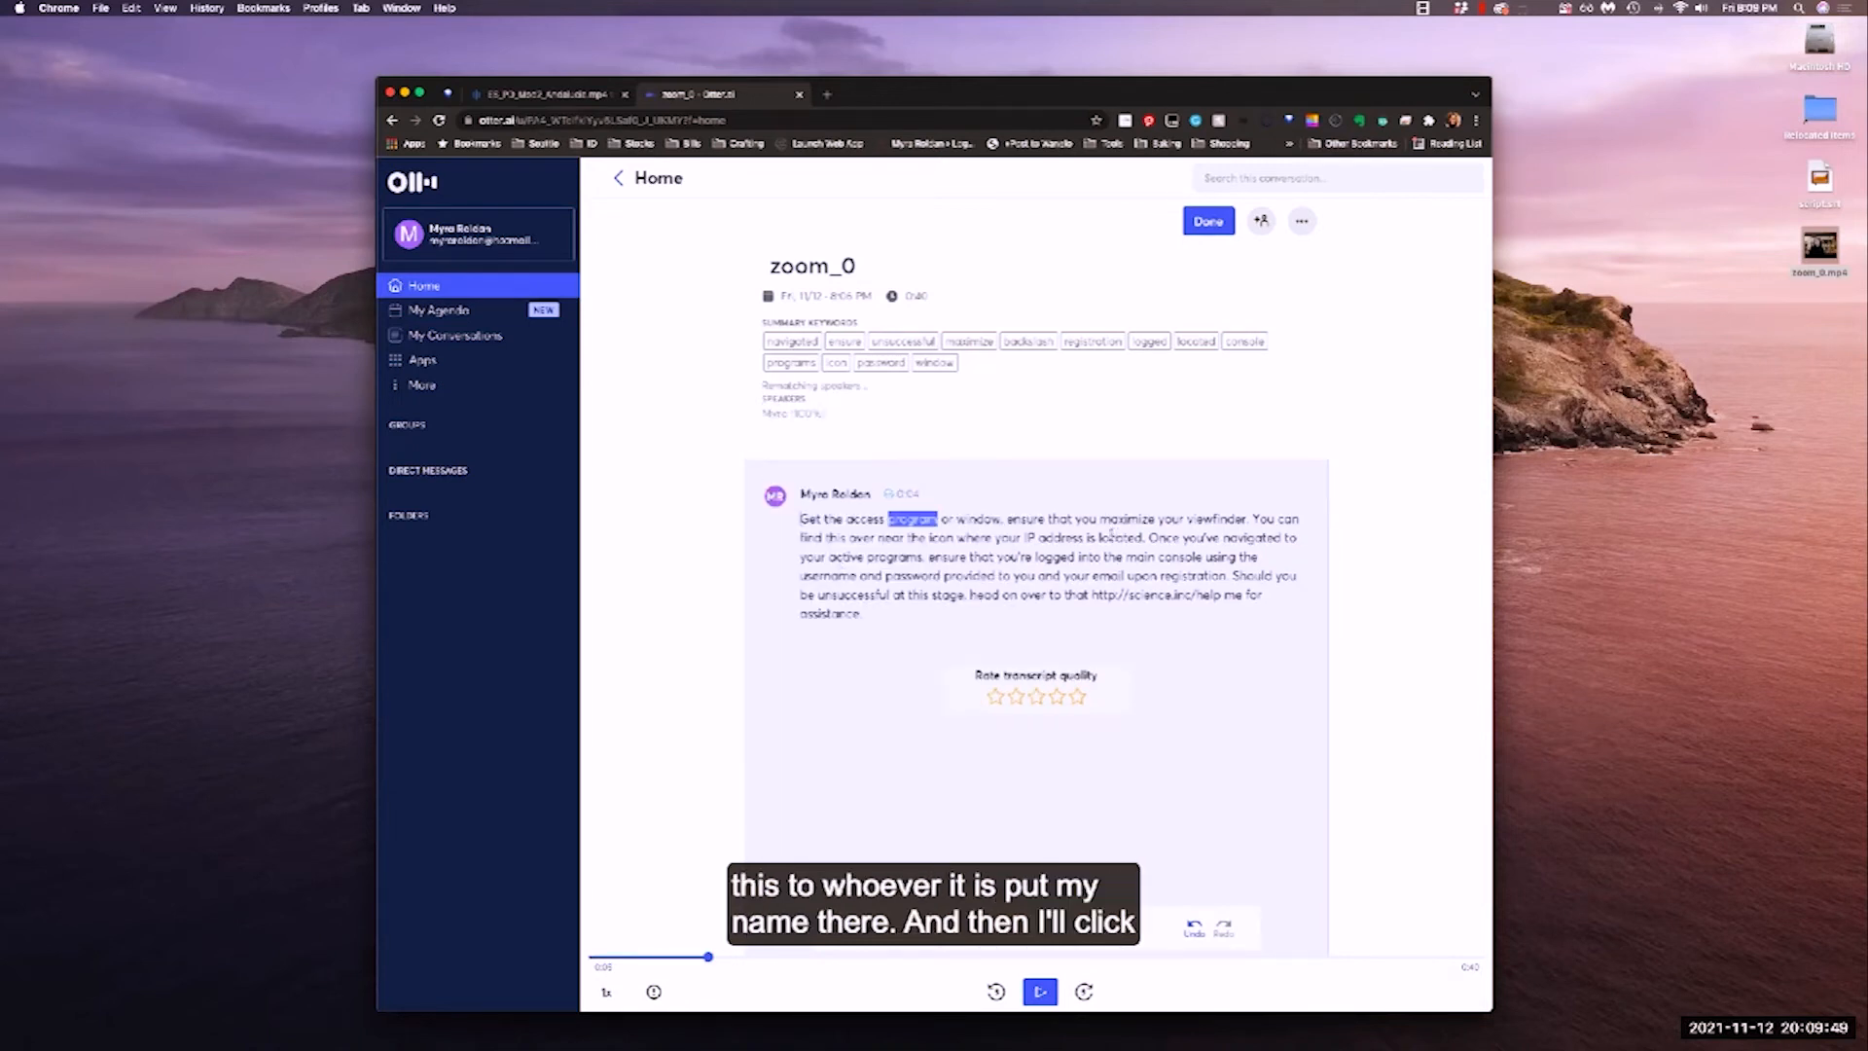
pyautogui.click(1201, 224)
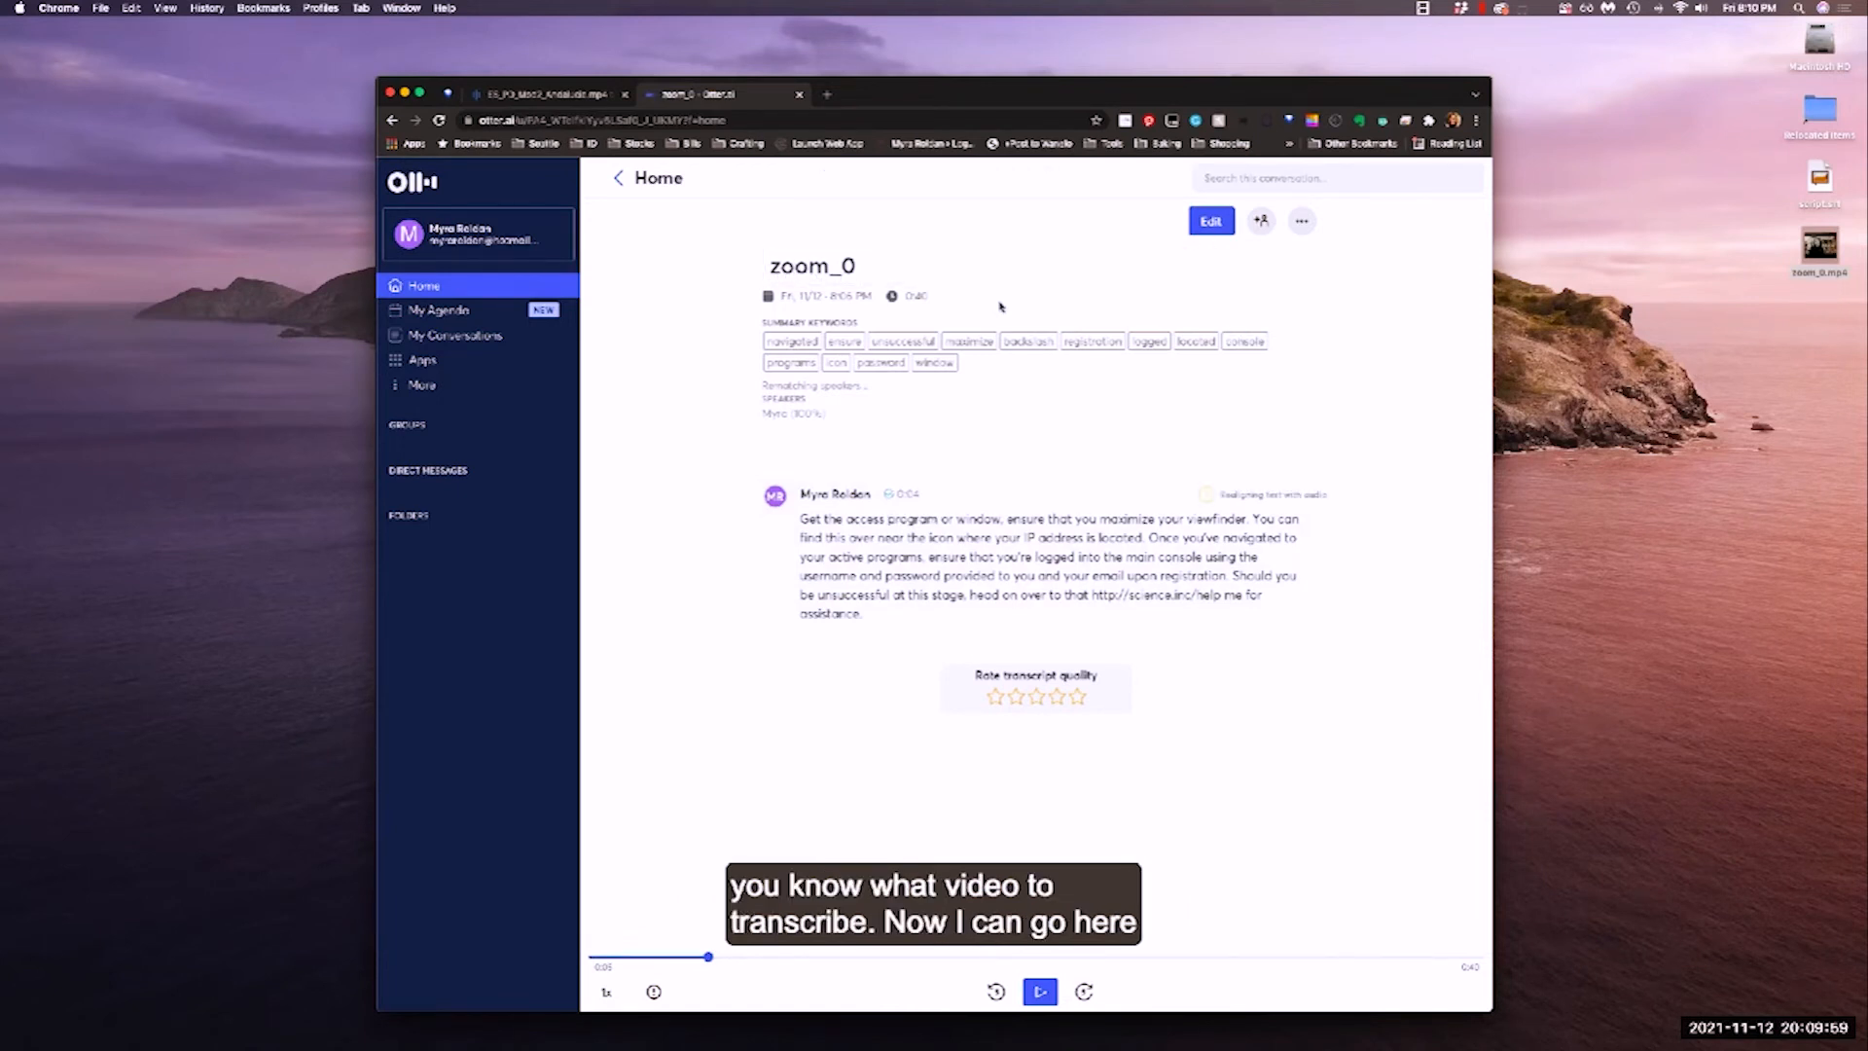
# Export the transcript as SRT with speaker names, automatic line breaks, at most 2 lines and 32 characters per line
pyautogui.click(1303, 223)
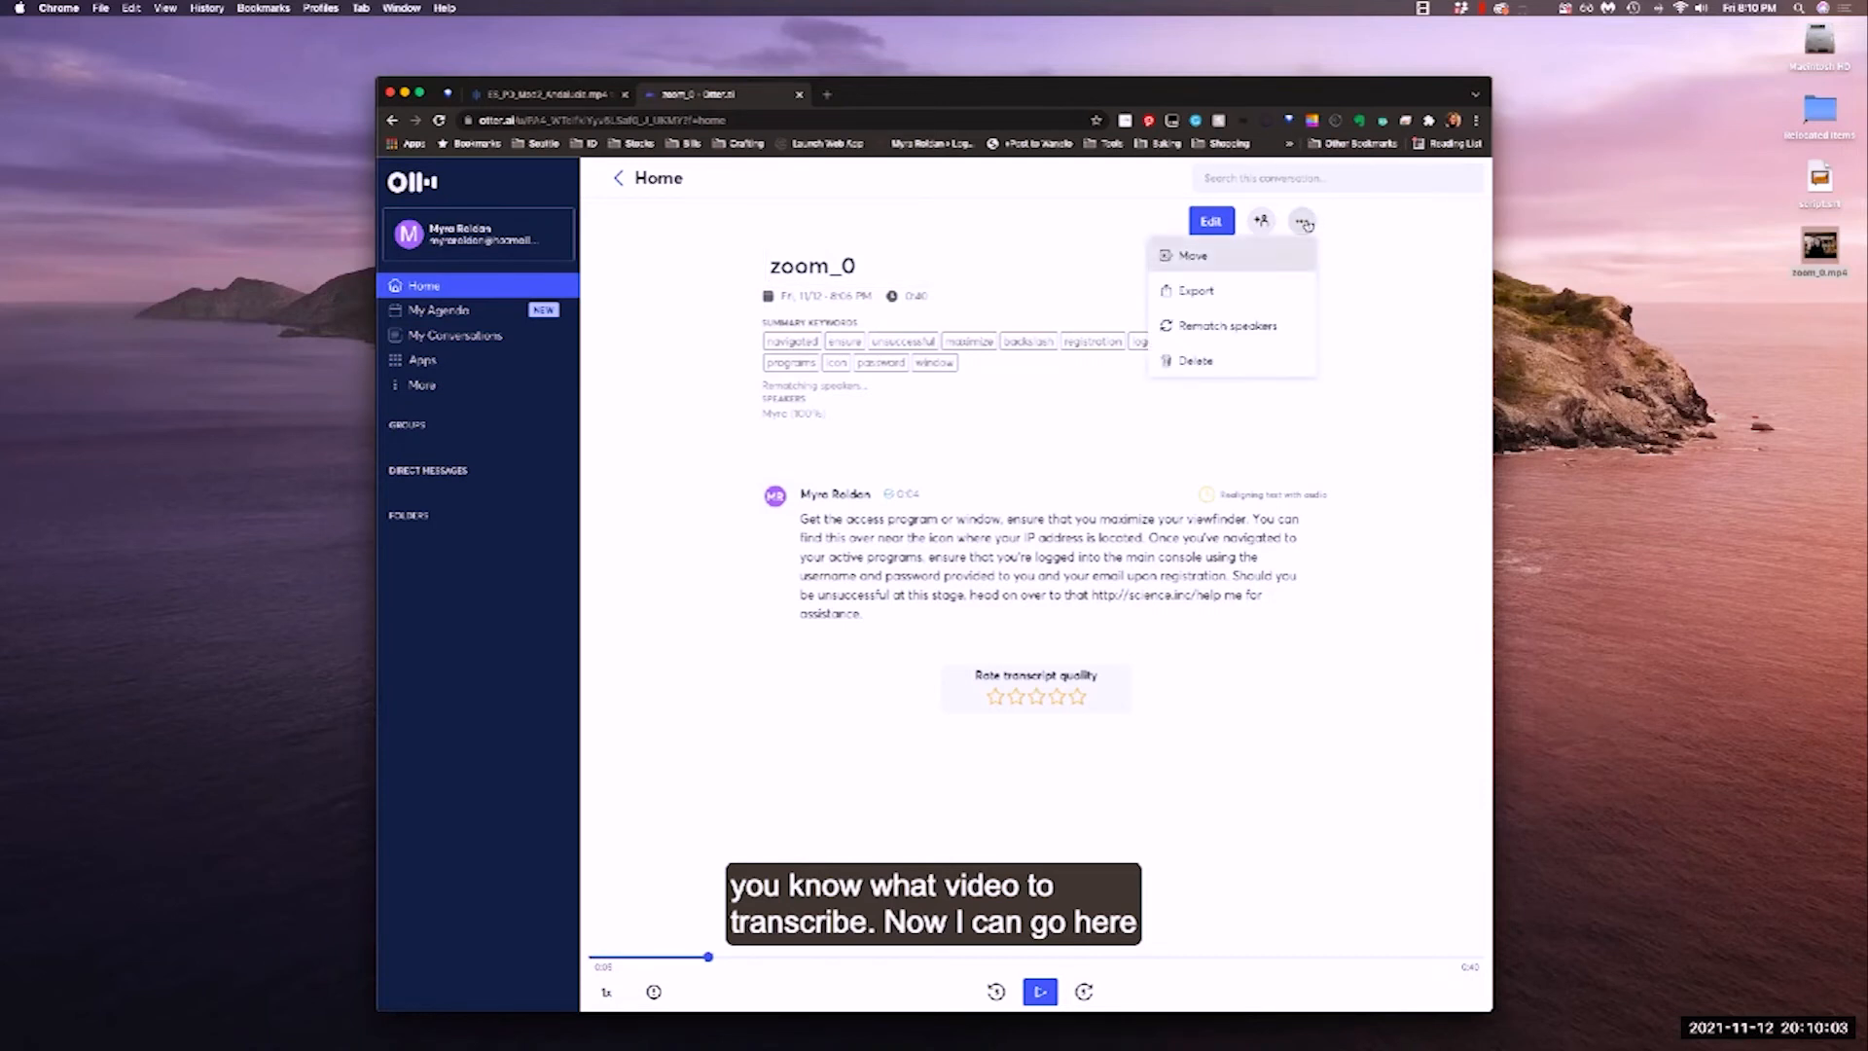
pyautogui.click(1203, 292)
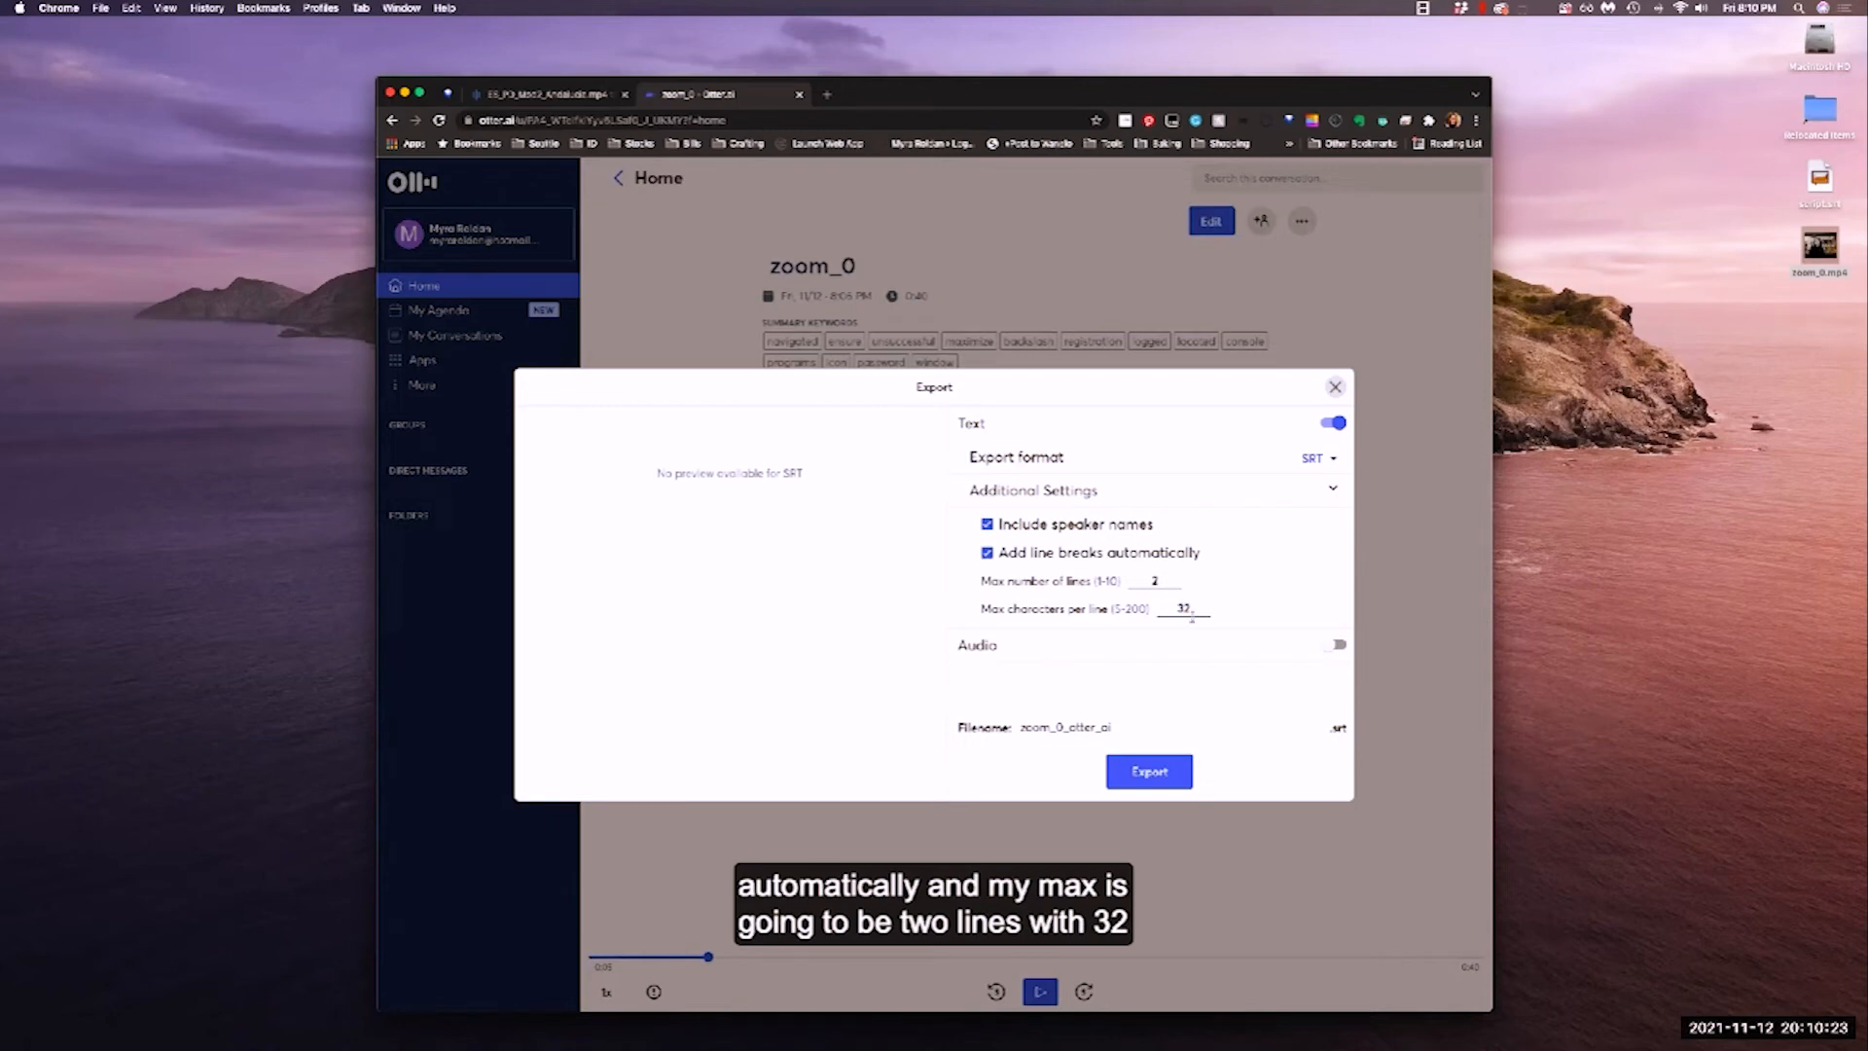
pyautogui.click(1147, 773)
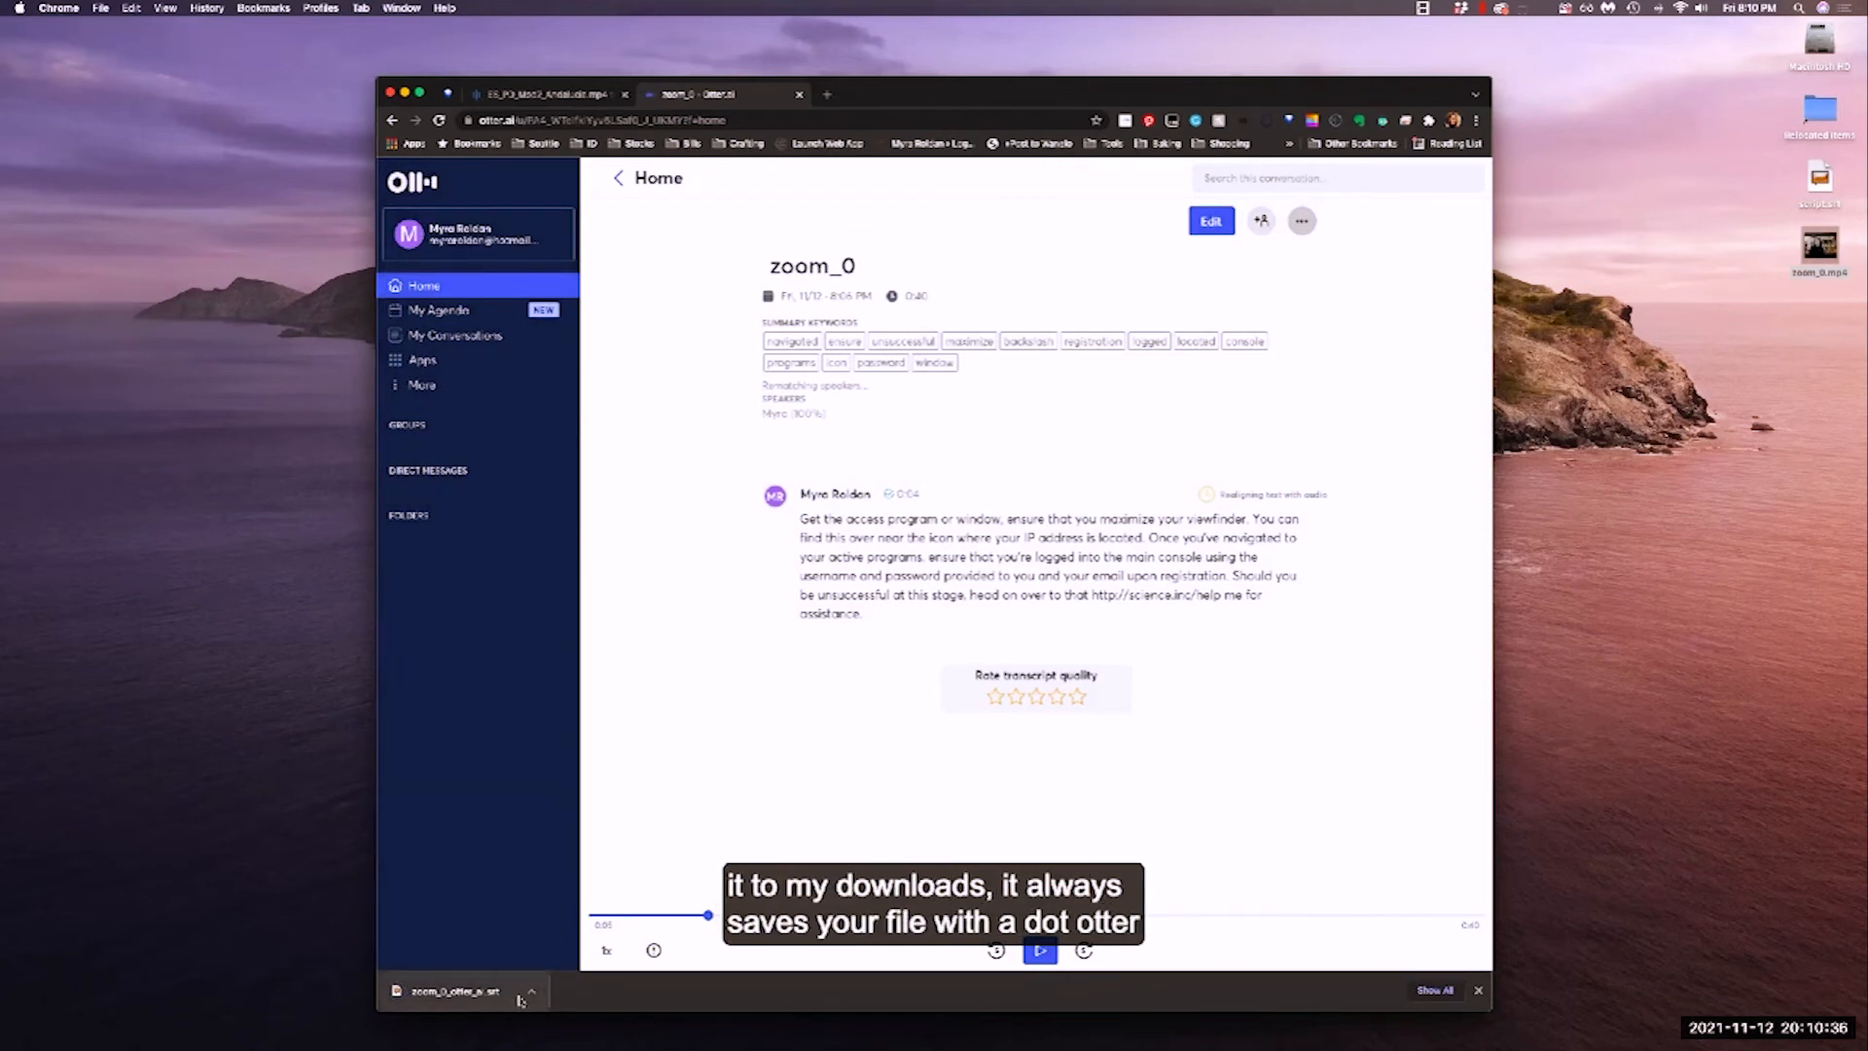
# Open the exported zoom_0_otter_ai.srt, enlarge its window to show every cue, and compare it with the manually created script.srt
pyautogui.click(532, 992)
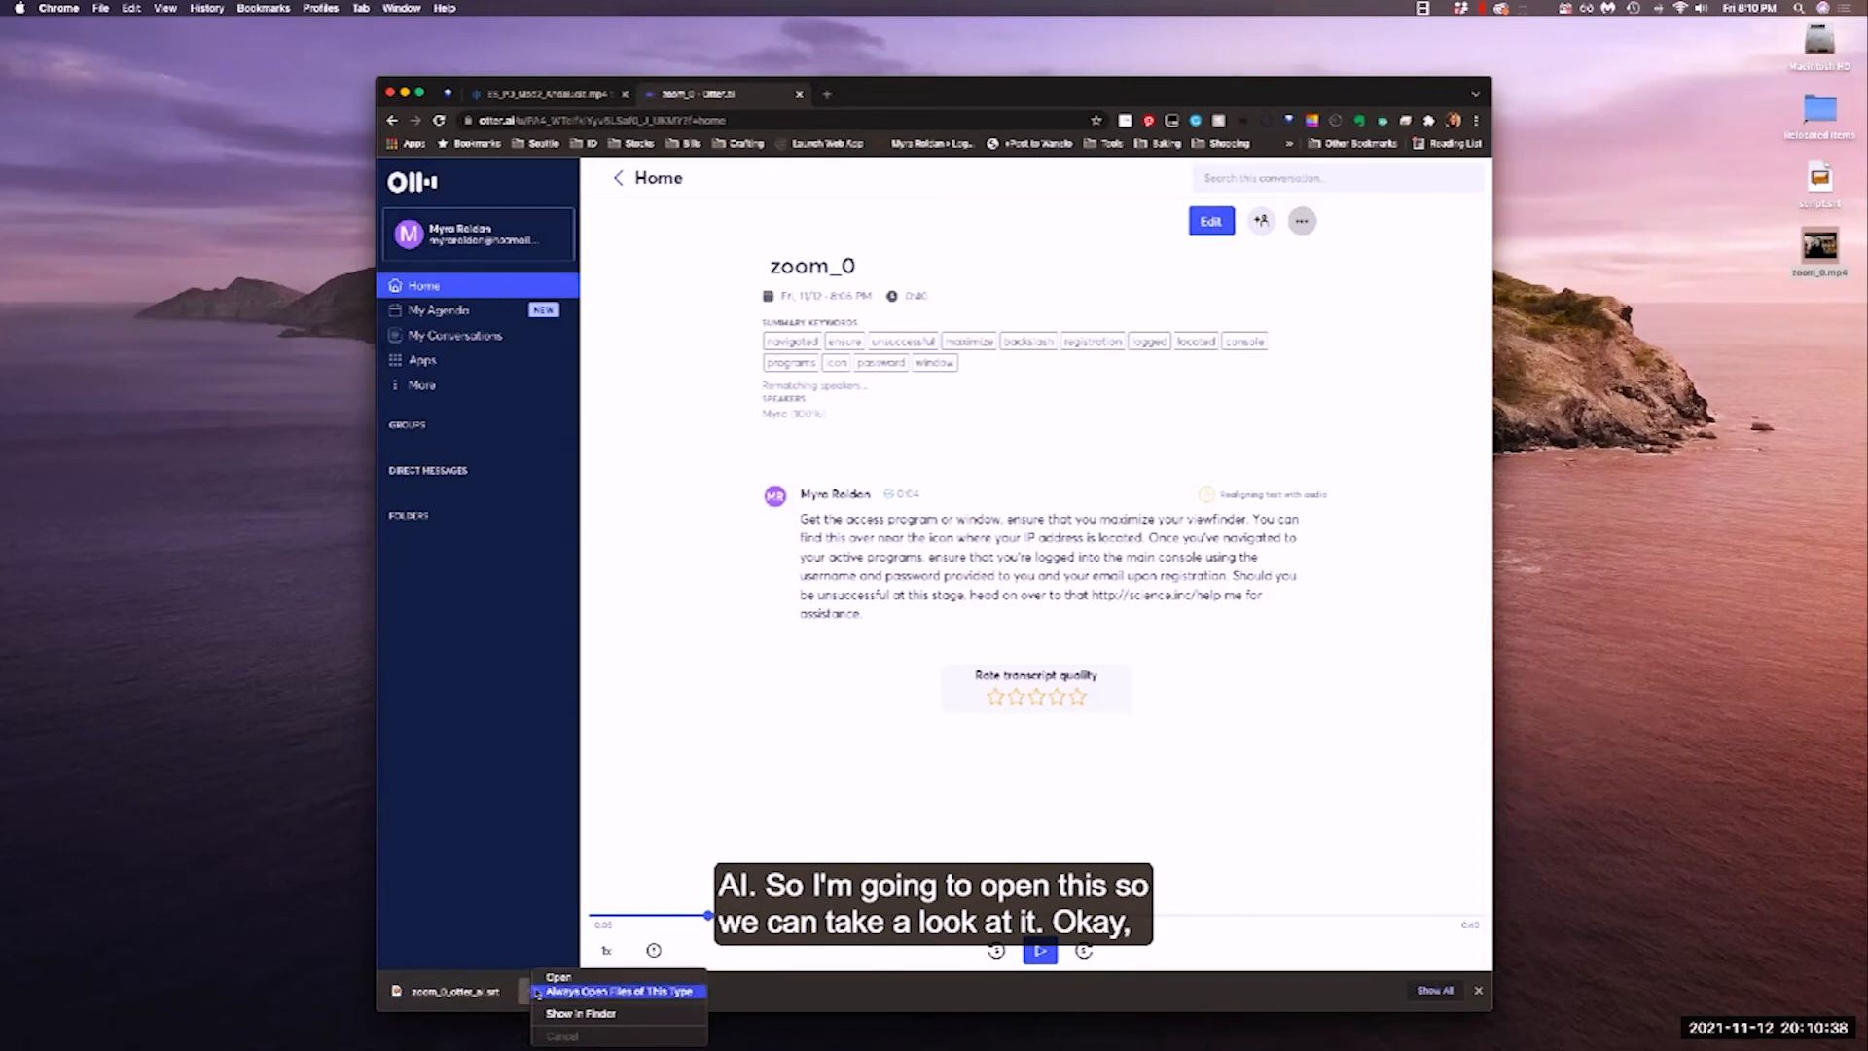
pyautogui.click(557, 977)
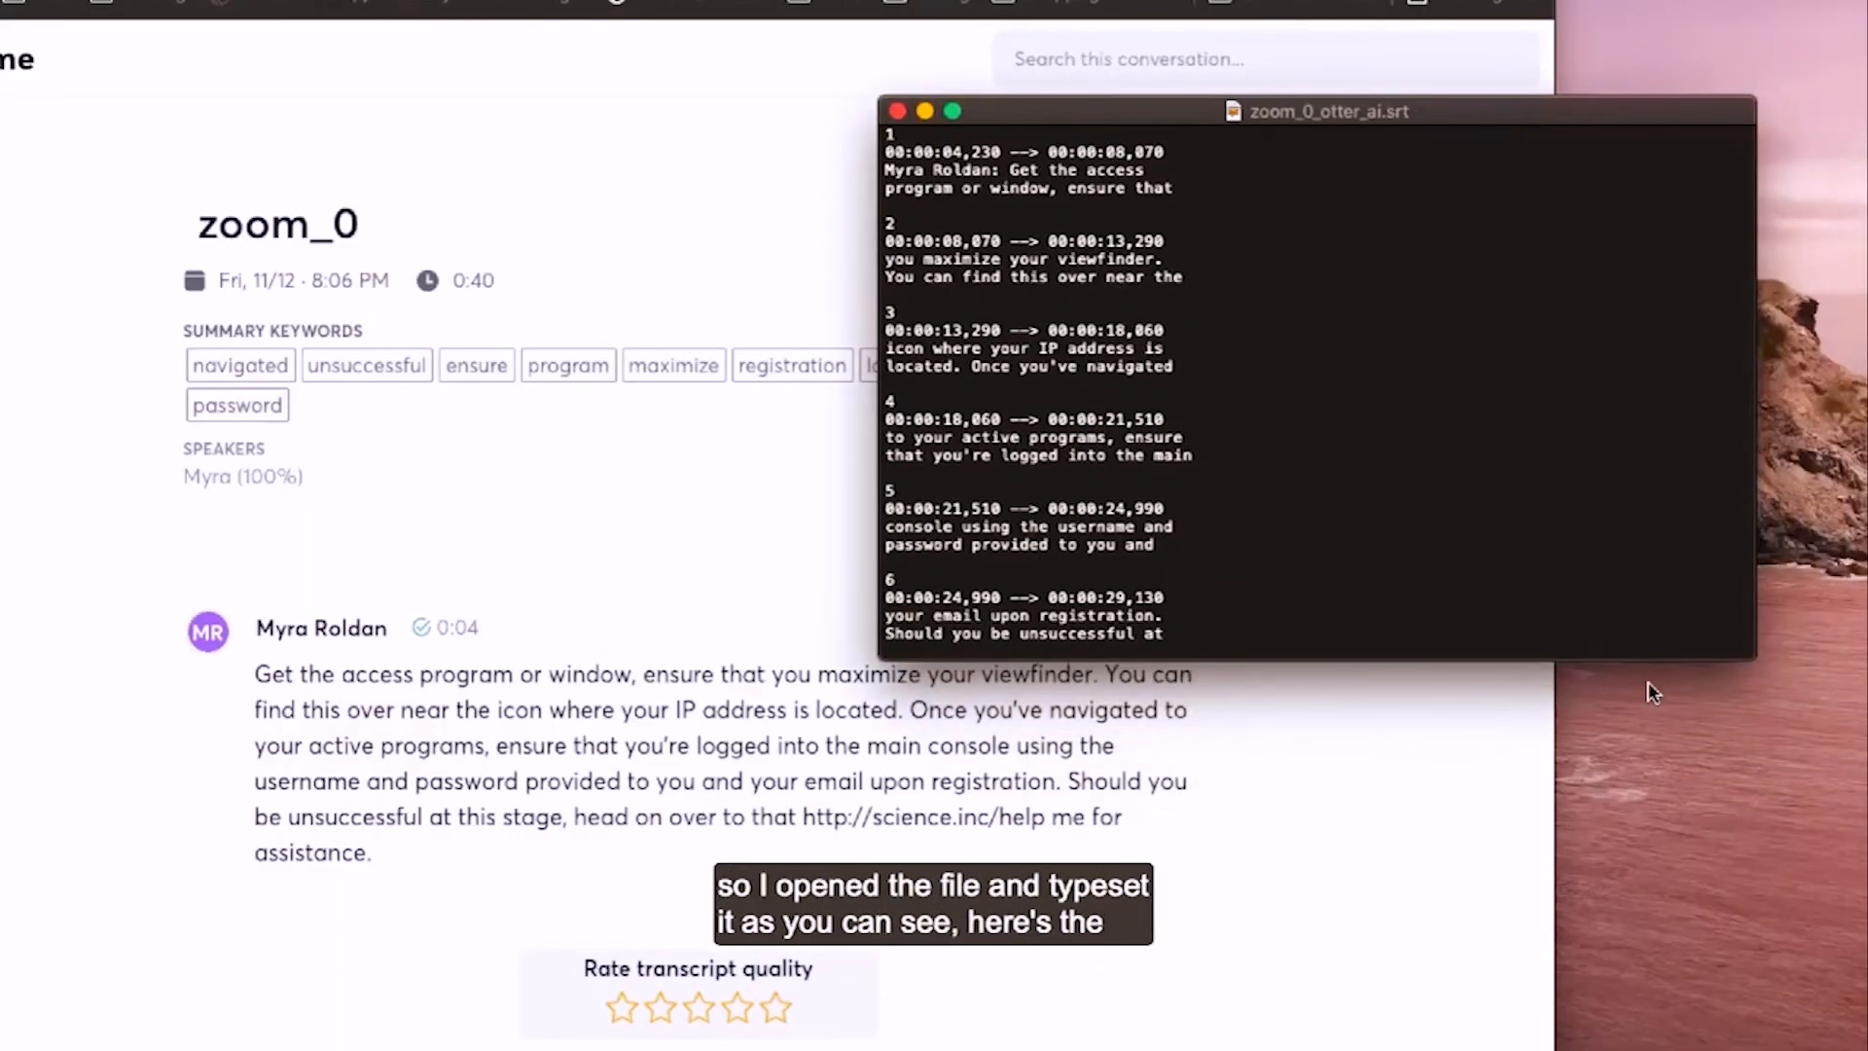
pyautogui.moveTo(1754, 659); pyautogui.dragTo(1818, 913)
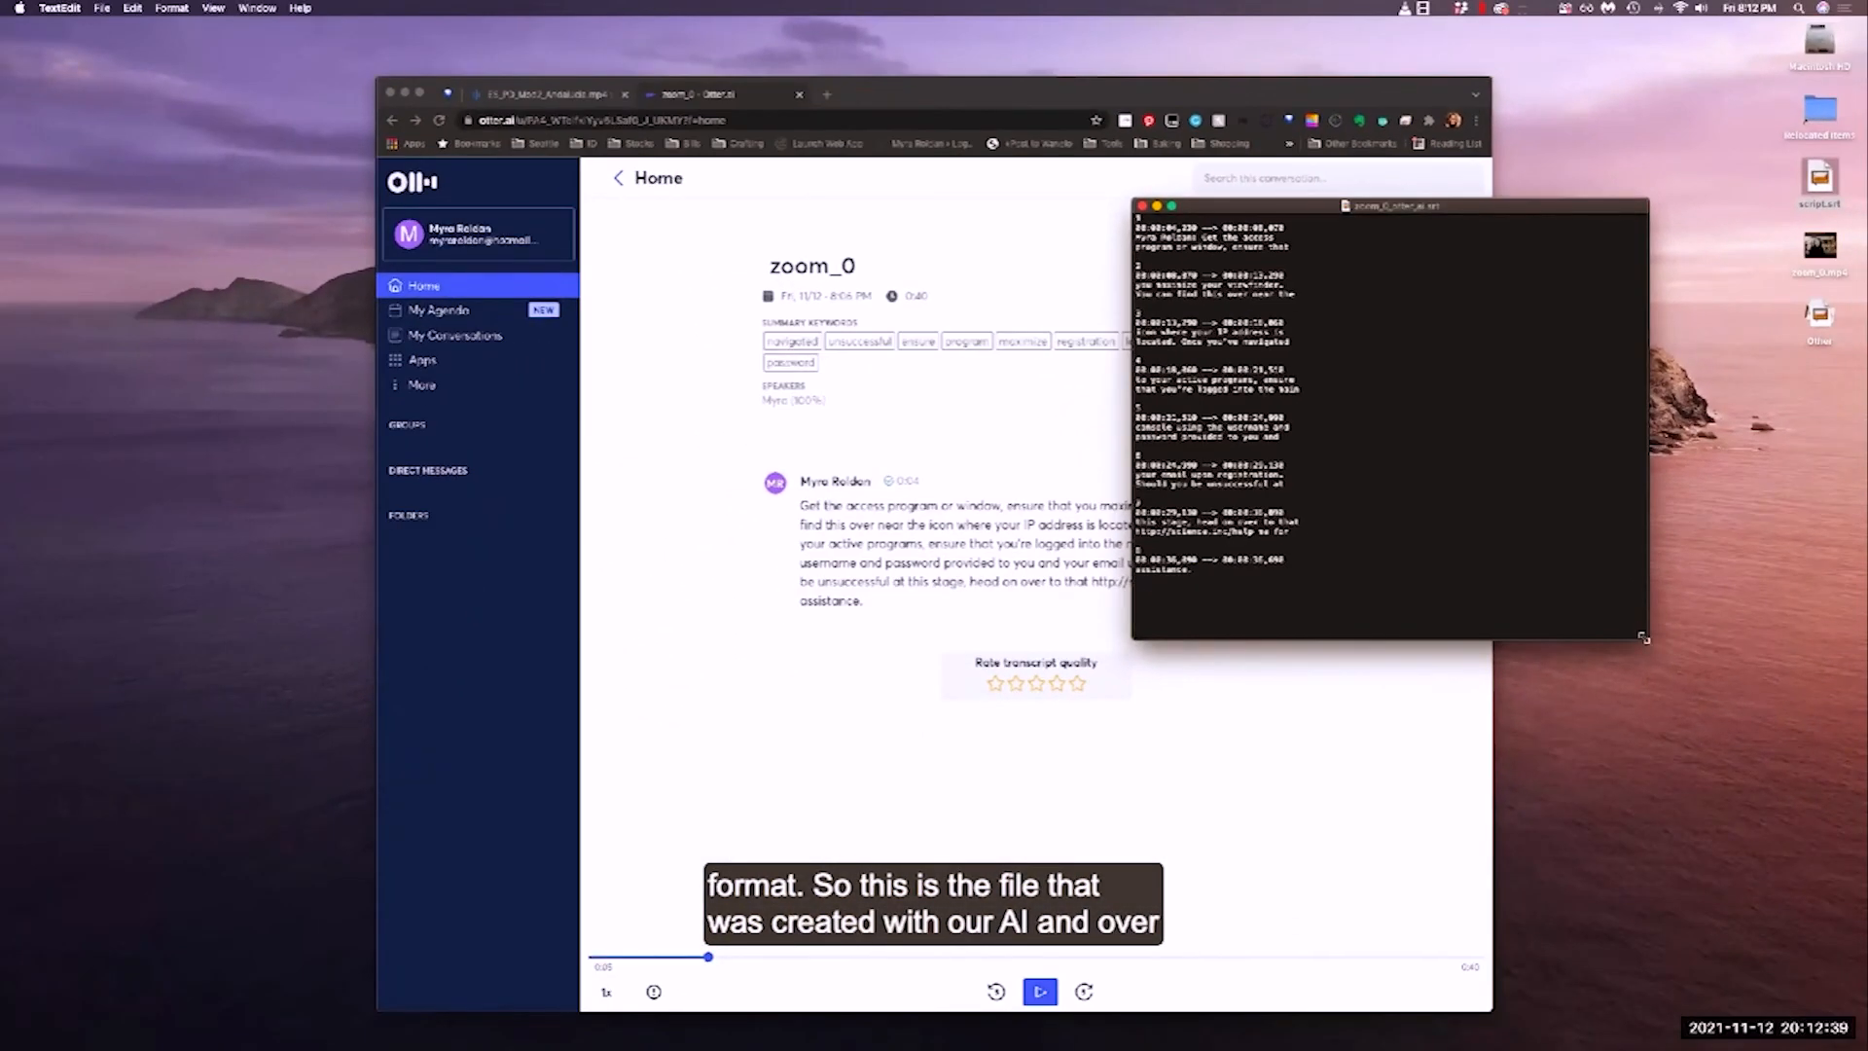
pyautogui.moveTo(1785, 842); pyautogui.dragTo(1828, 1036)
pyautogui.moveTo(1675, 762); pyautogui.dragTo(1723, 607)
pyautogui.hotkey('ctrl', 'Left')
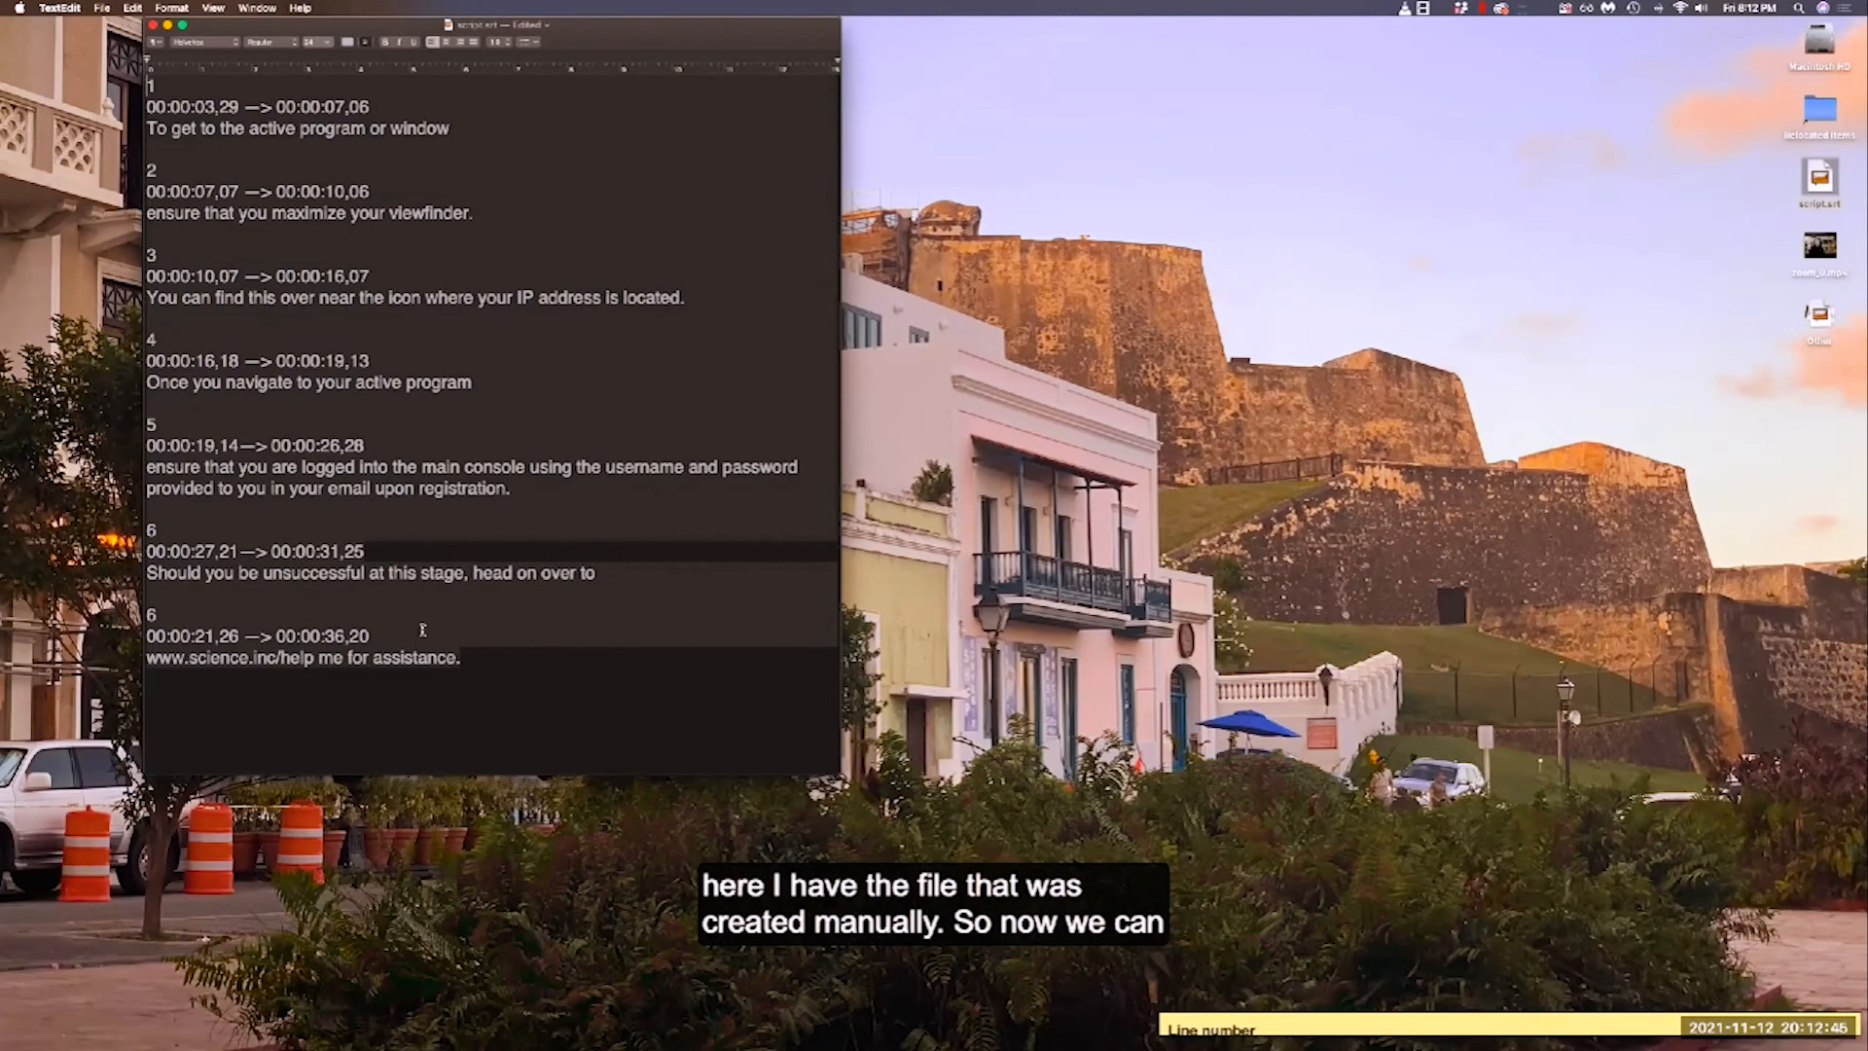
pyautogui.hotkey('ctrl', 'Right')
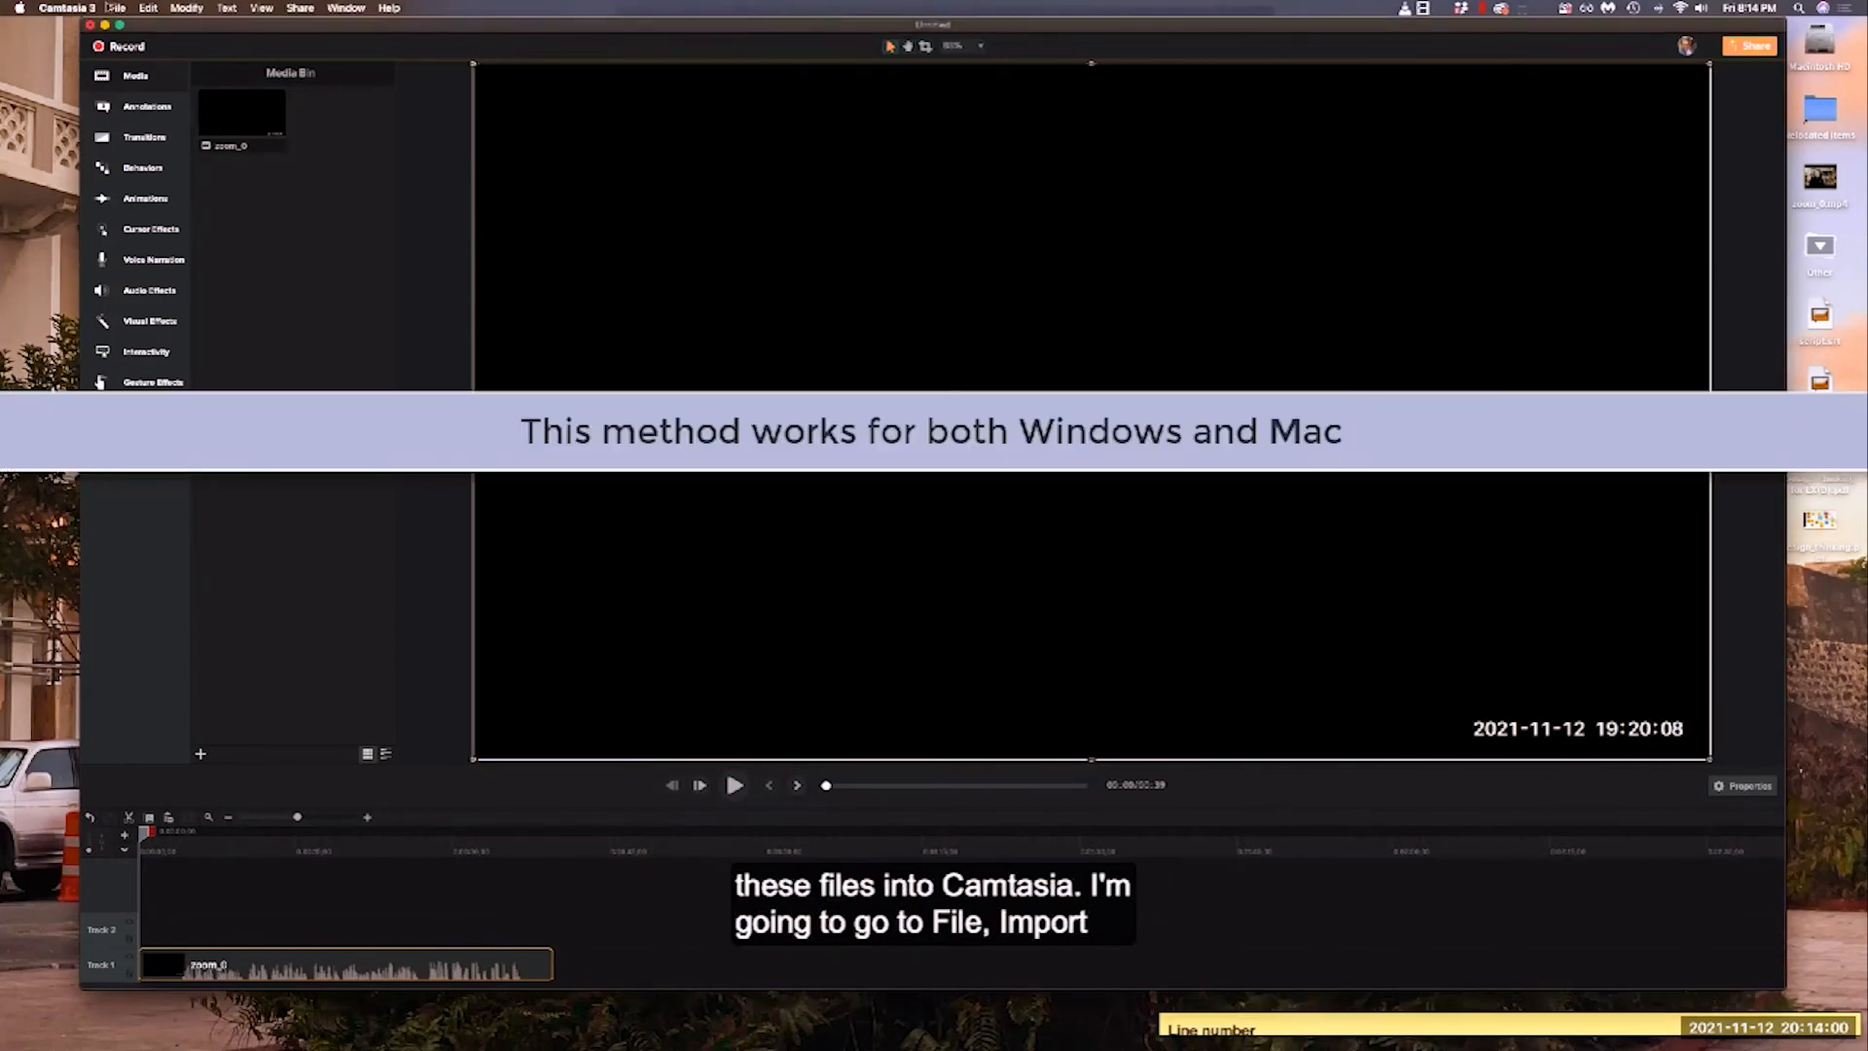
# Import zoom_0_otter_ai.srt as the project's captions and scrub the timeline to about 36 seconds to check them against the video
pyautogui.click(117, 8)
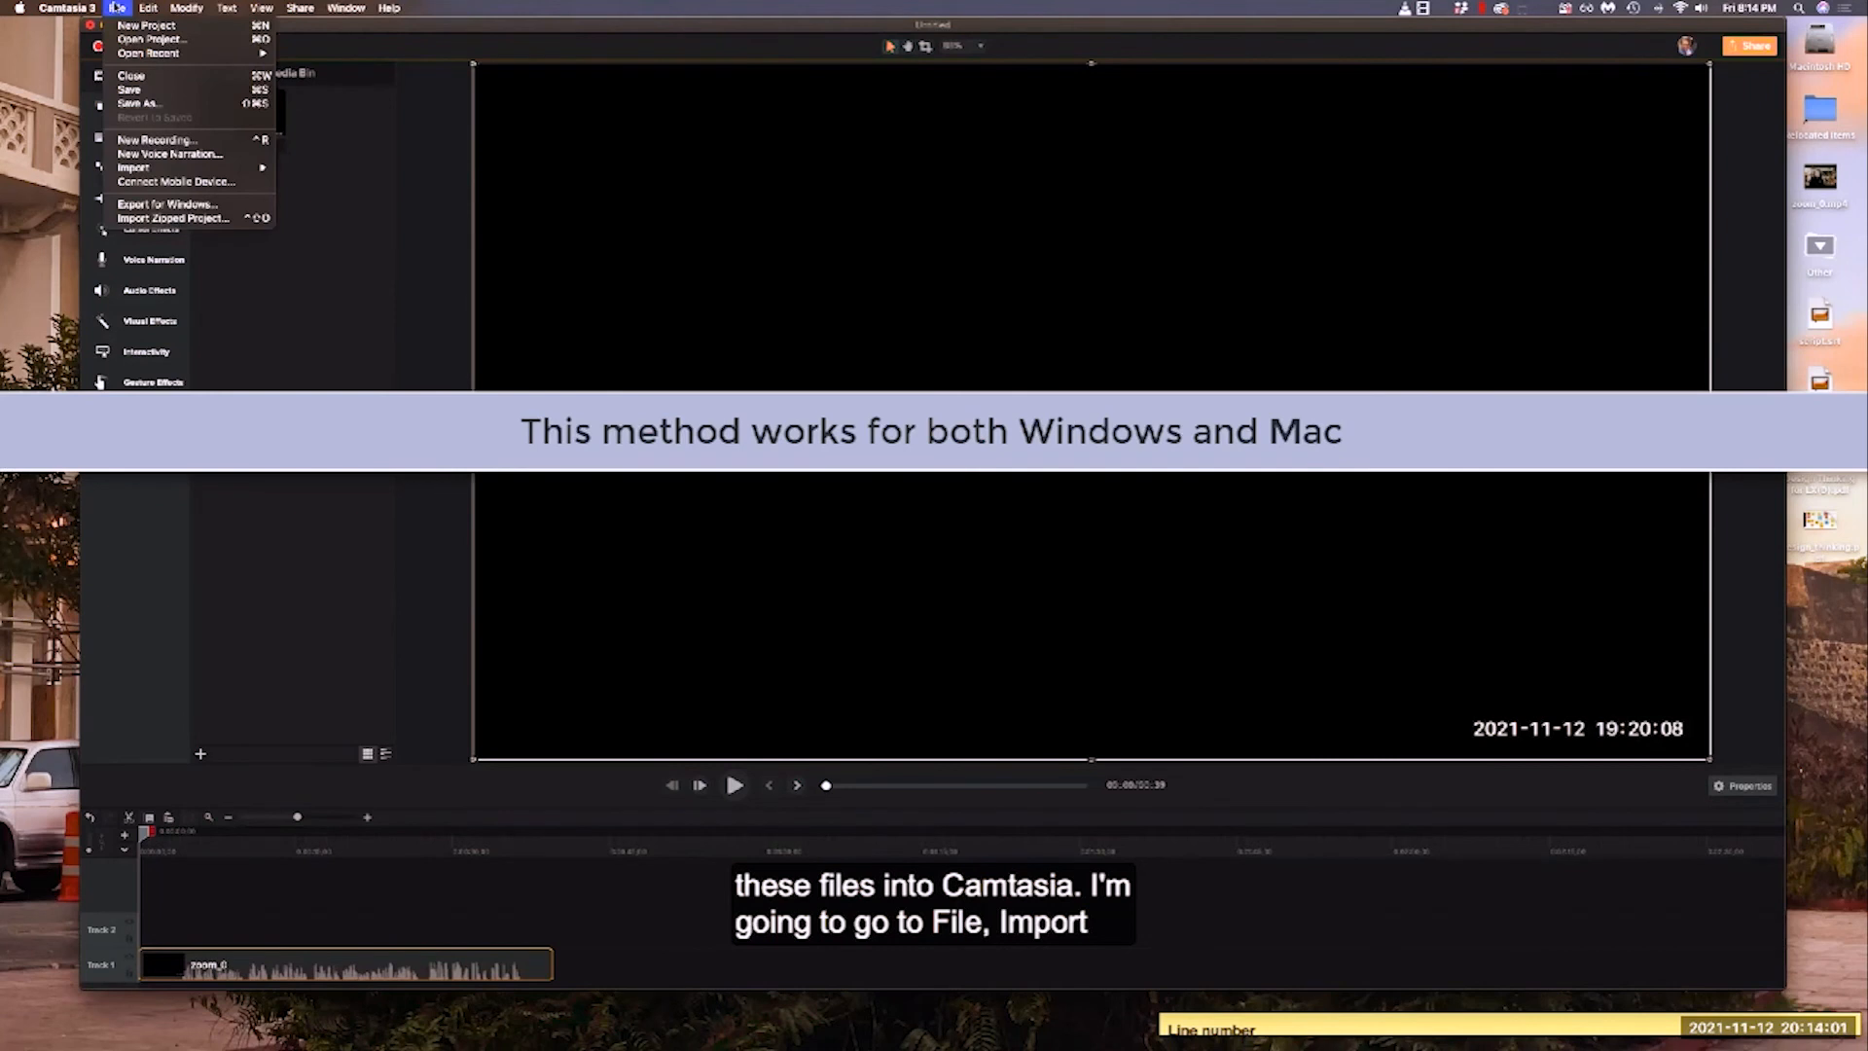
pyautogui.moveTo(165, 169)
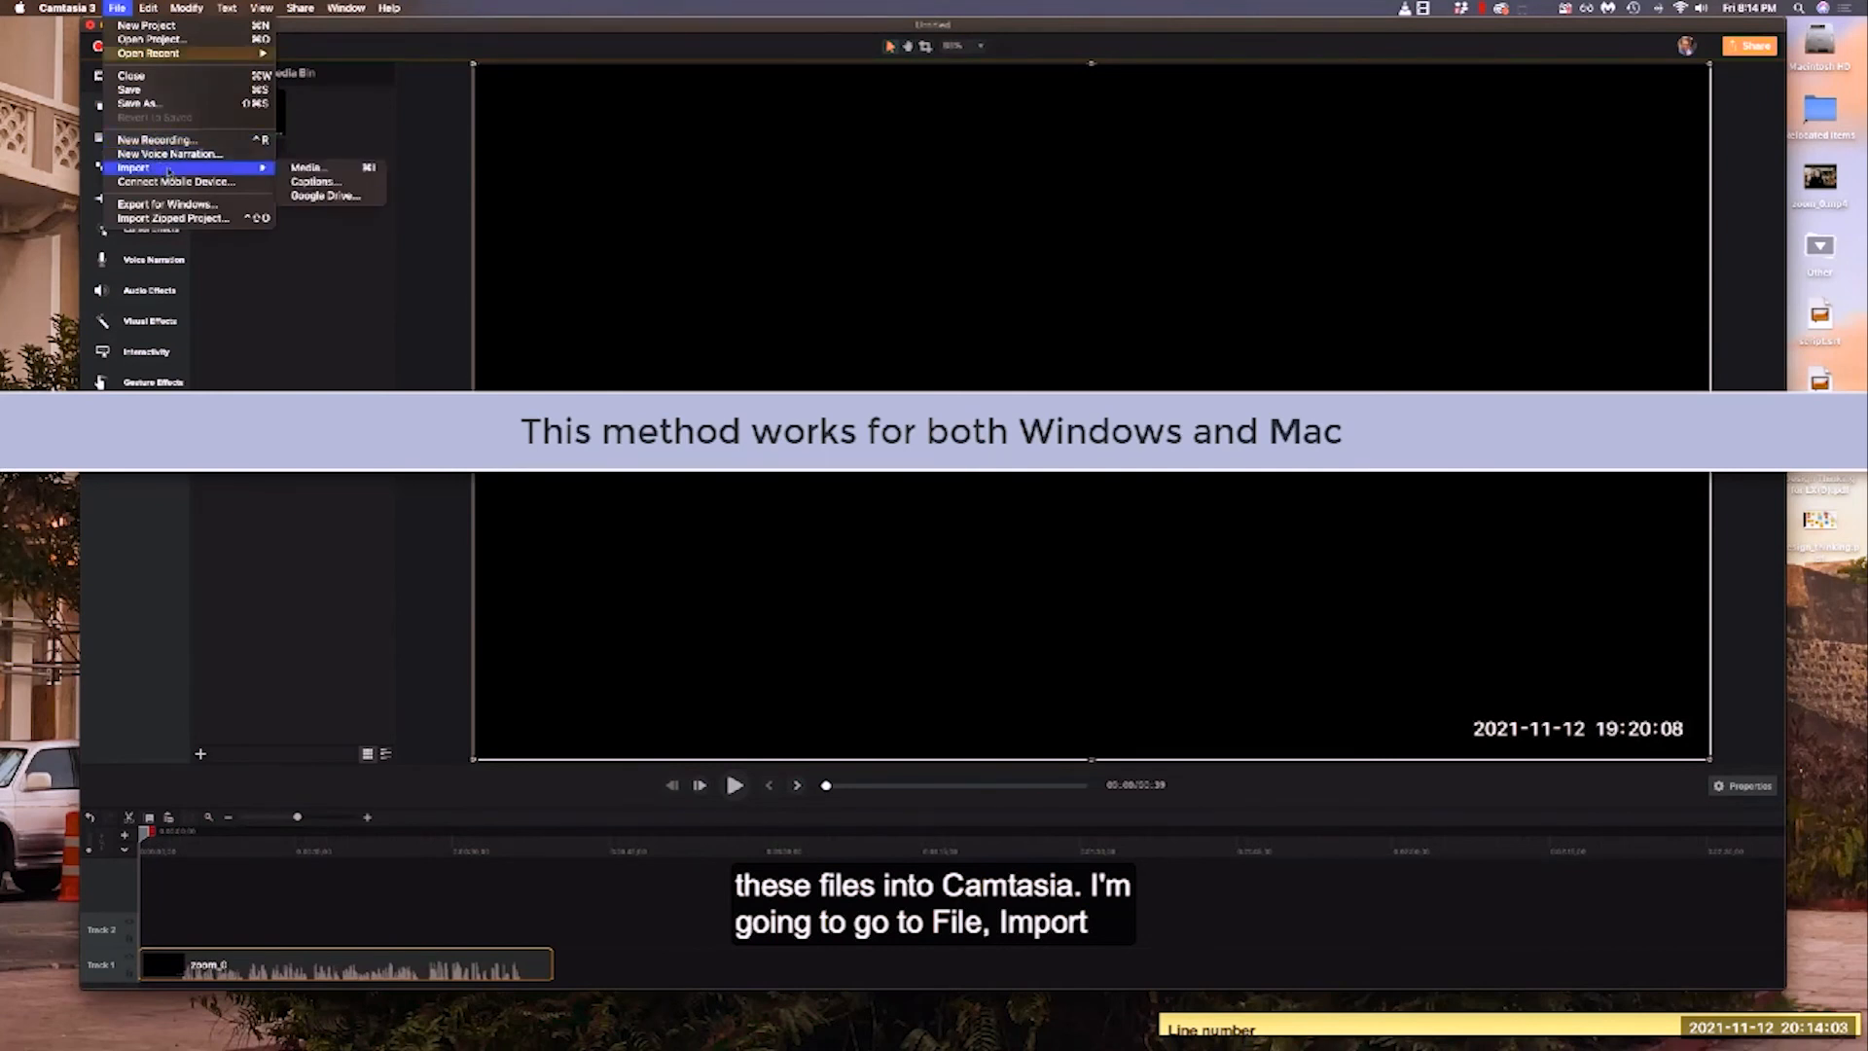
pyautogui.click(307, 181)
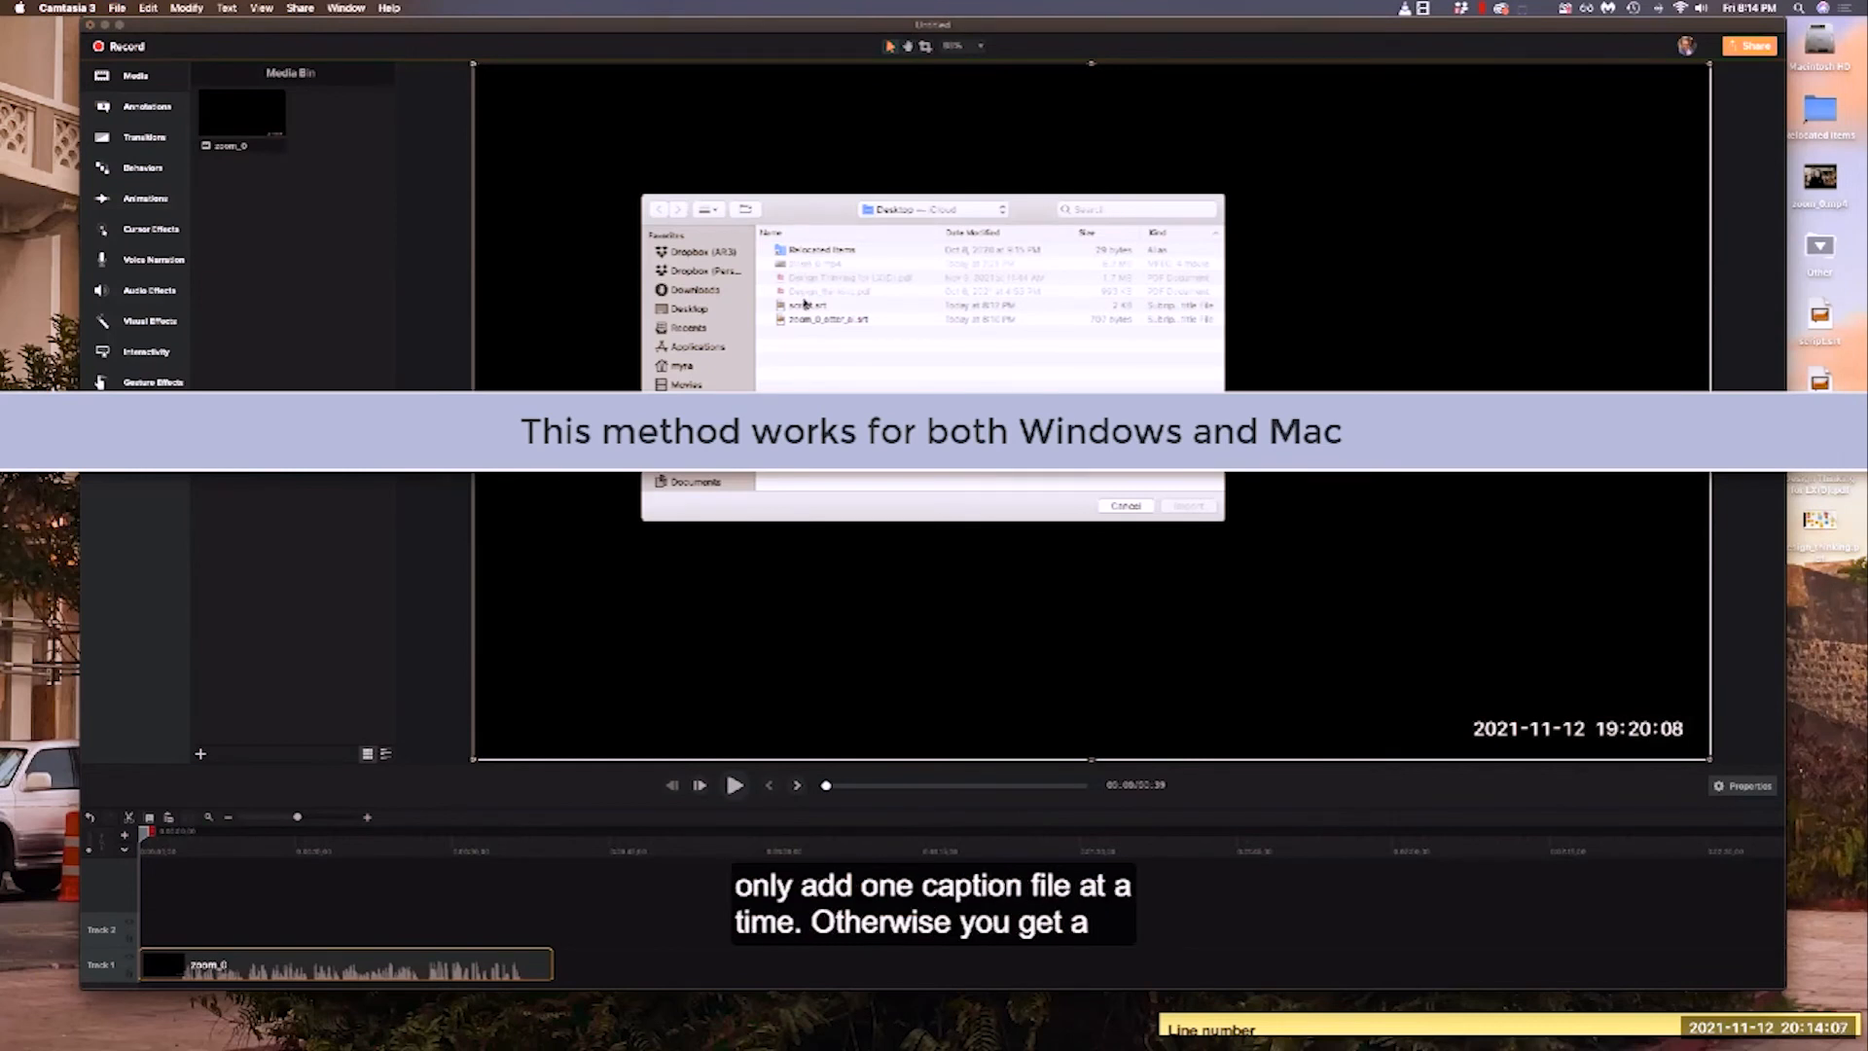
pyautogui.click(808, 321)
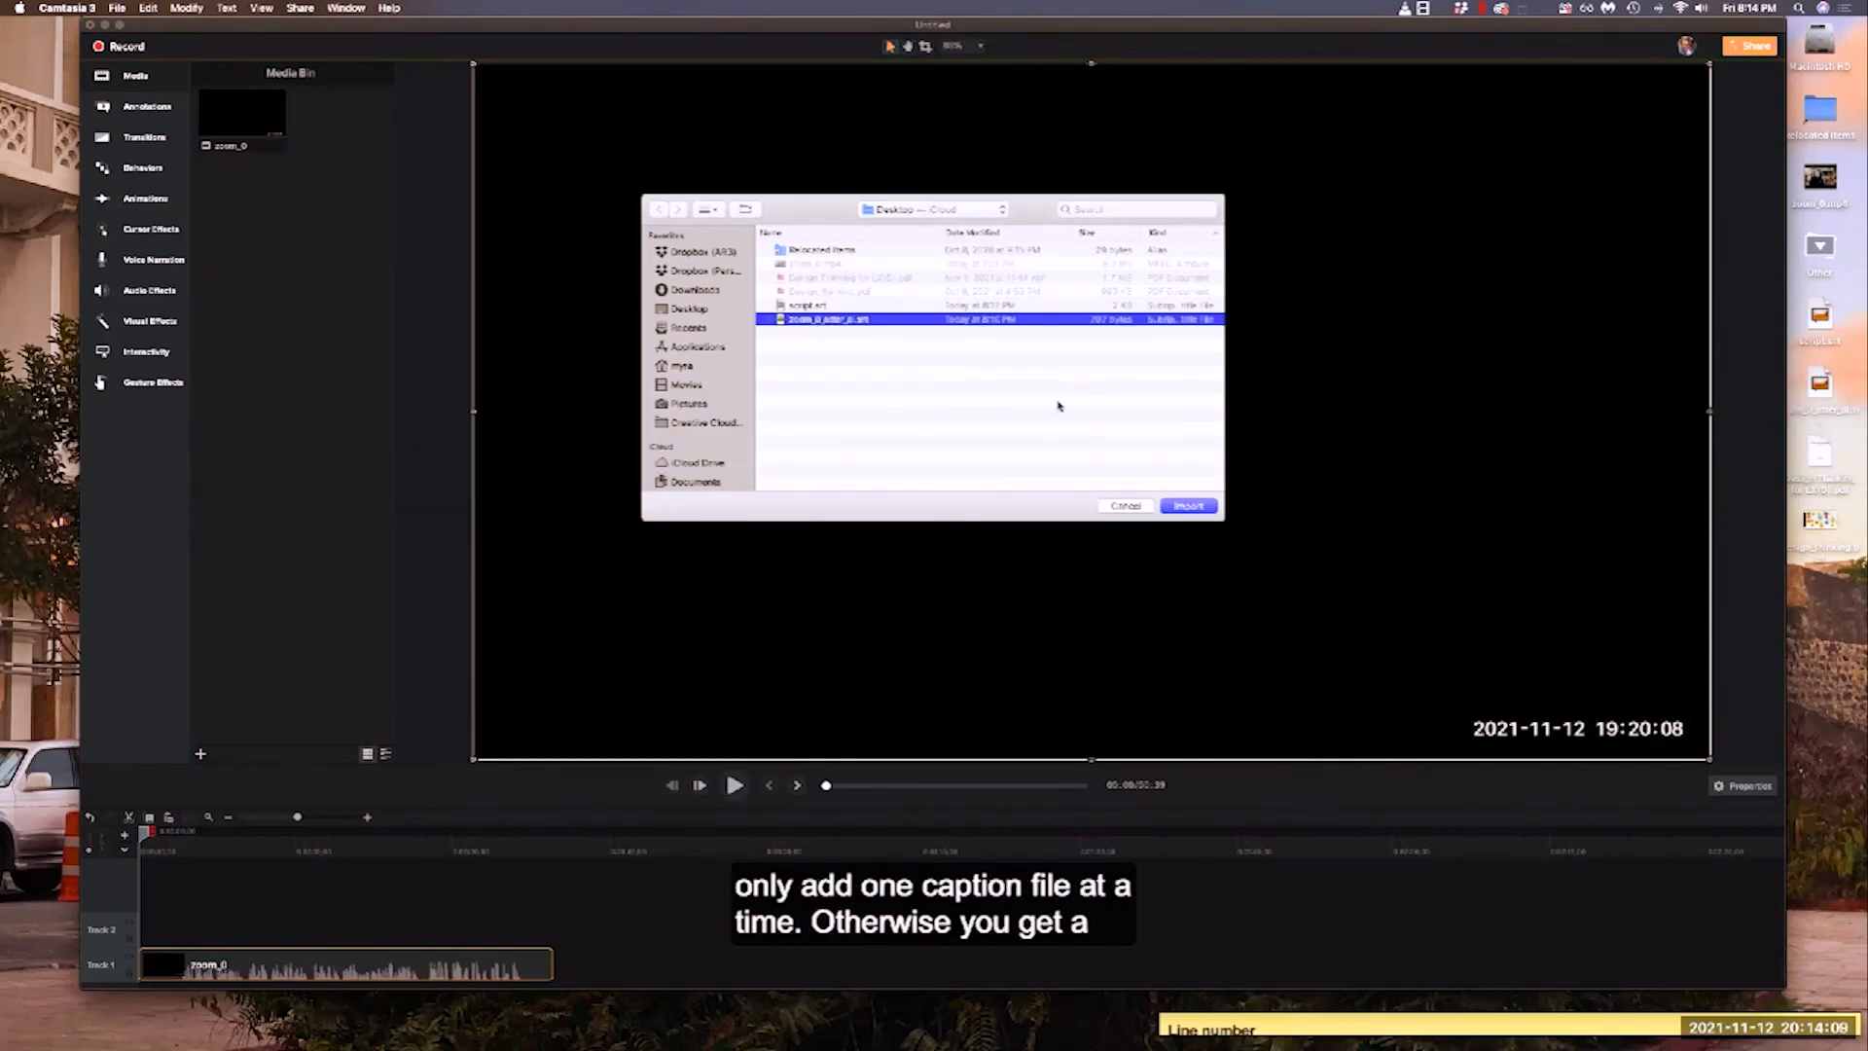
pyautogui.click(1187, 507)
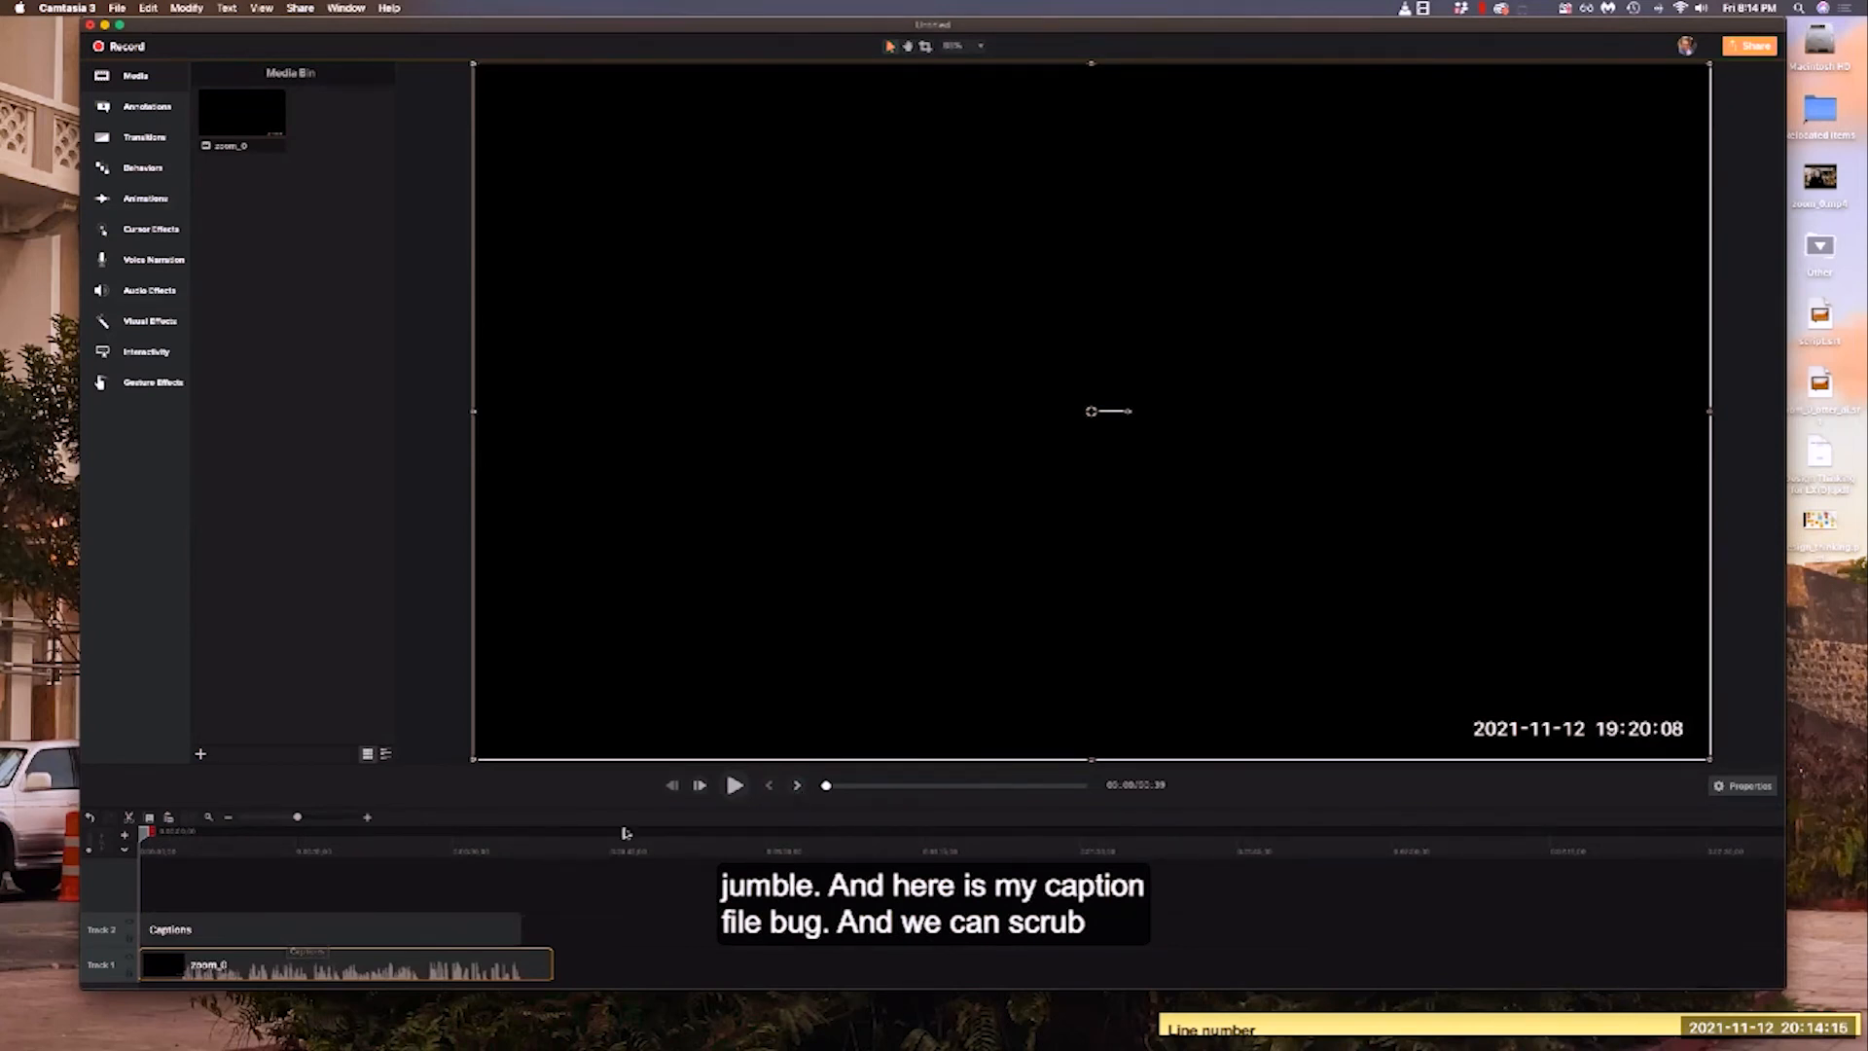
pyautogui.moveTo(149, 835); pyautogui.dragTo(525, 897)
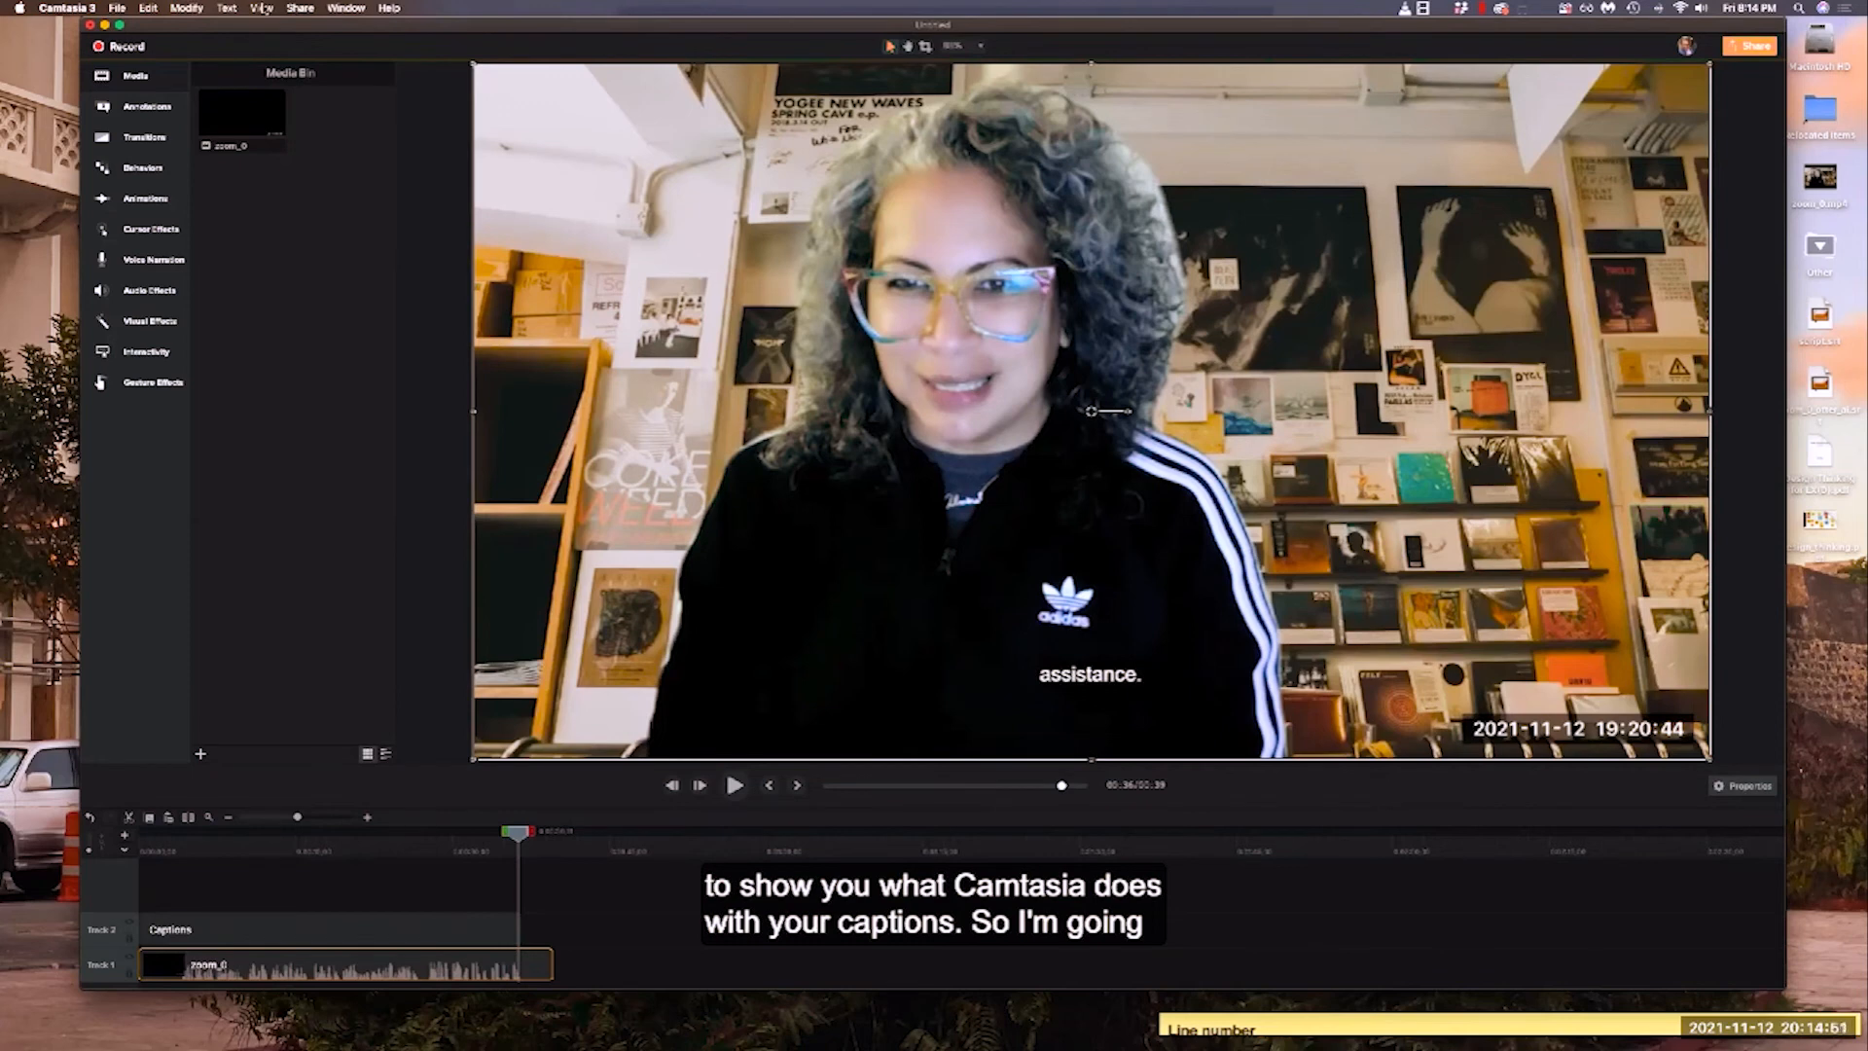
# Export the video to the Desktop as a local MP4 file with the Burned in captions style and dismiss the completion message
pyautogui.click(297, 7)
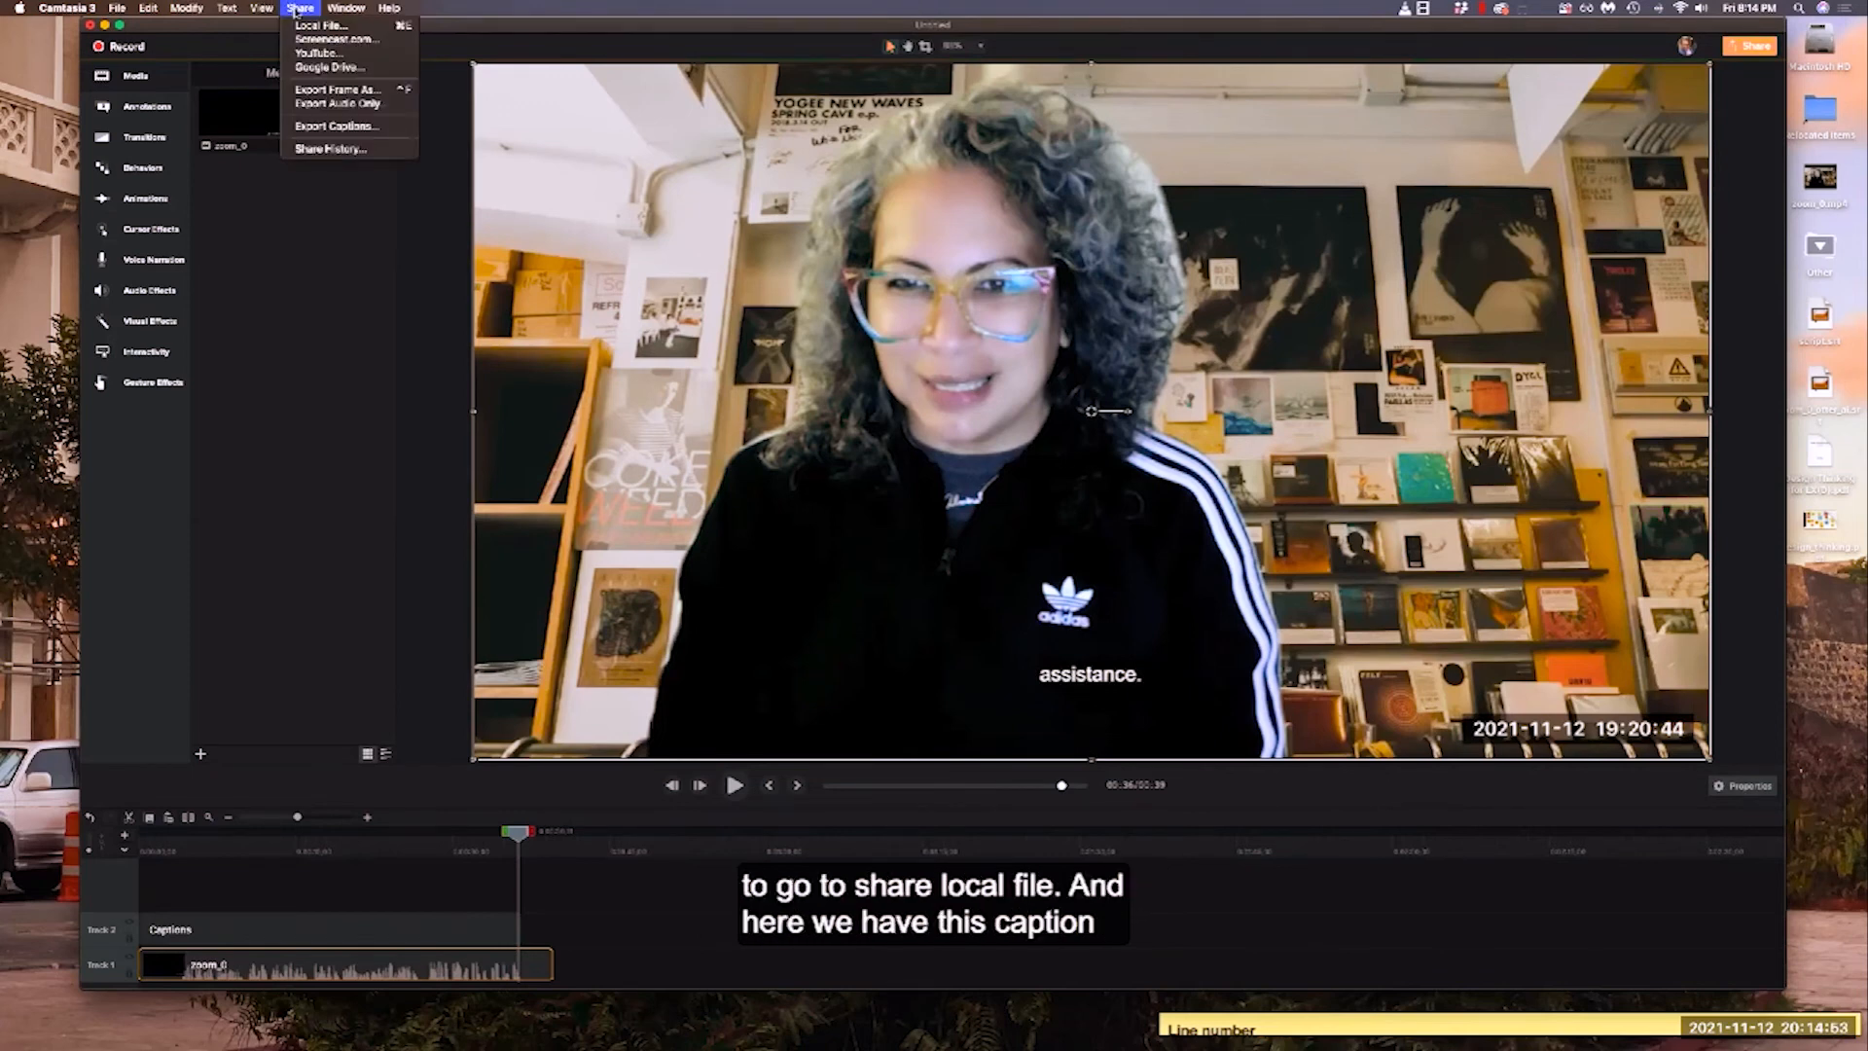
pyautogui.click(300, 26)
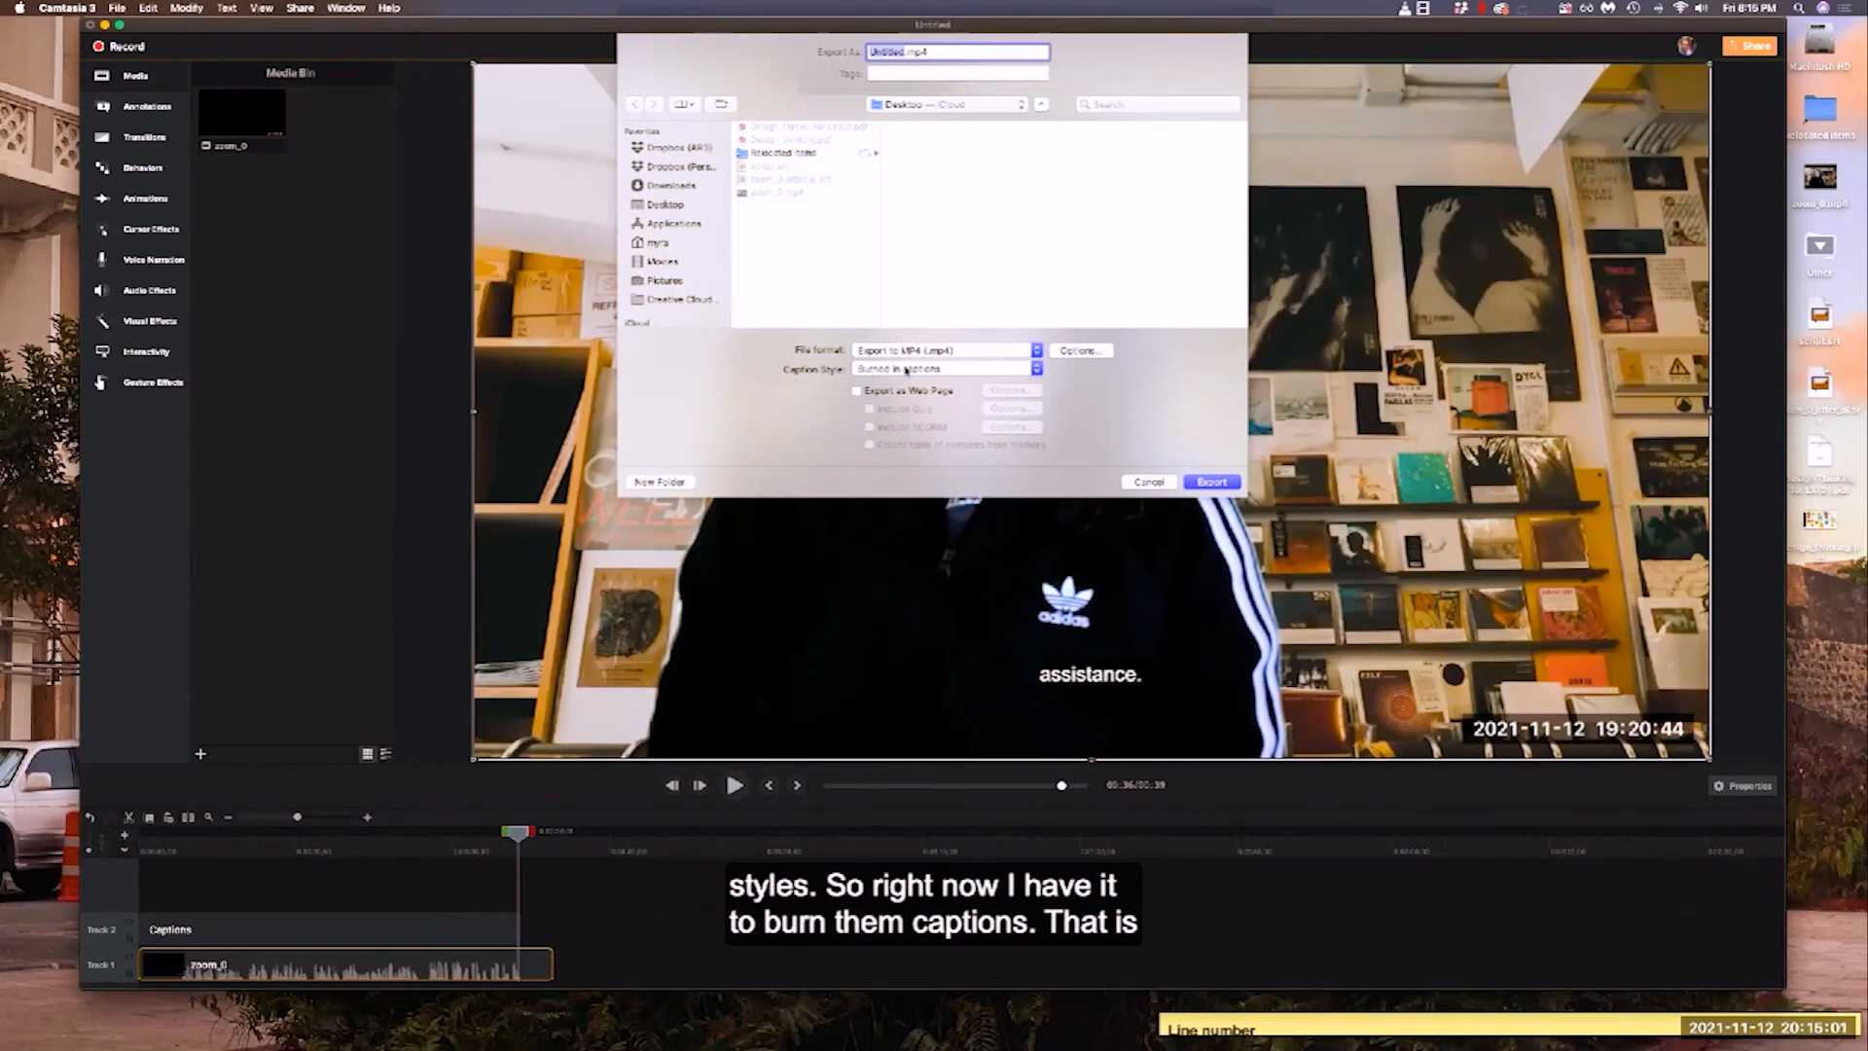
pyautogui.click(972, 370)
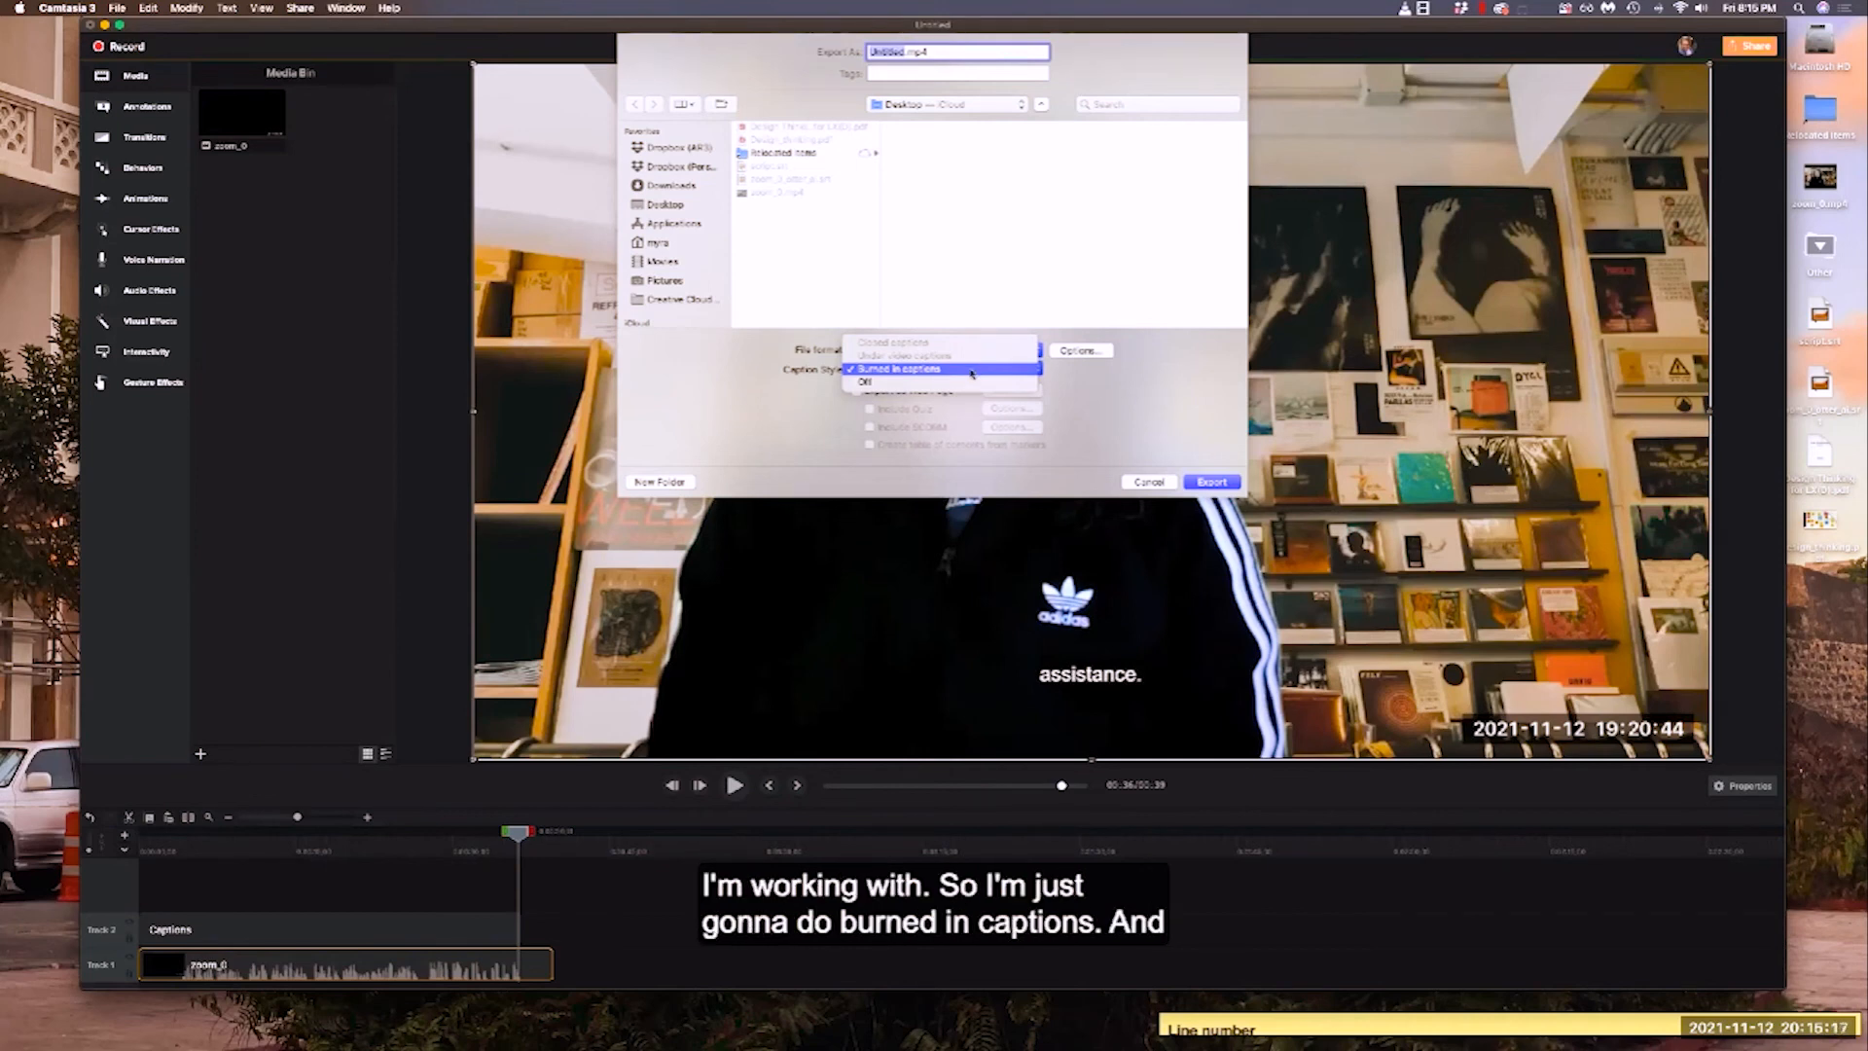
pyautogui.click(971, 370)
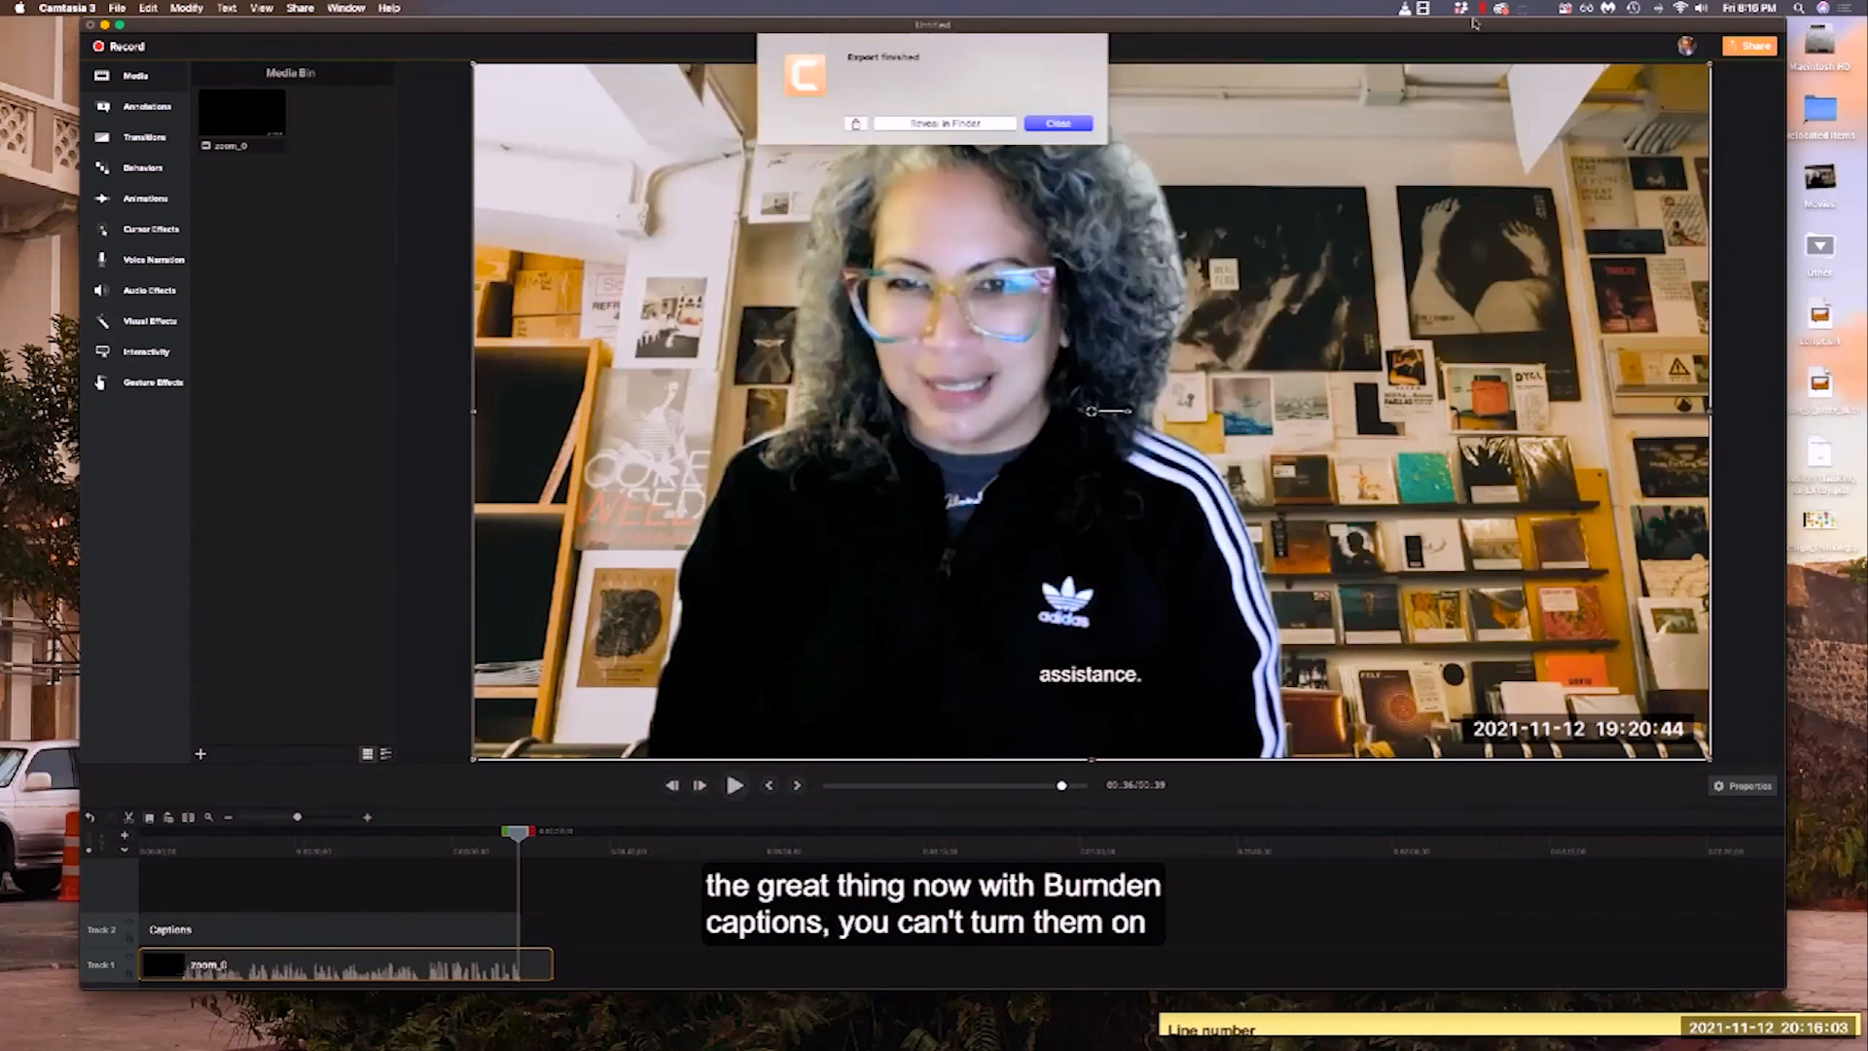
pyautogui.click(1058, 125)
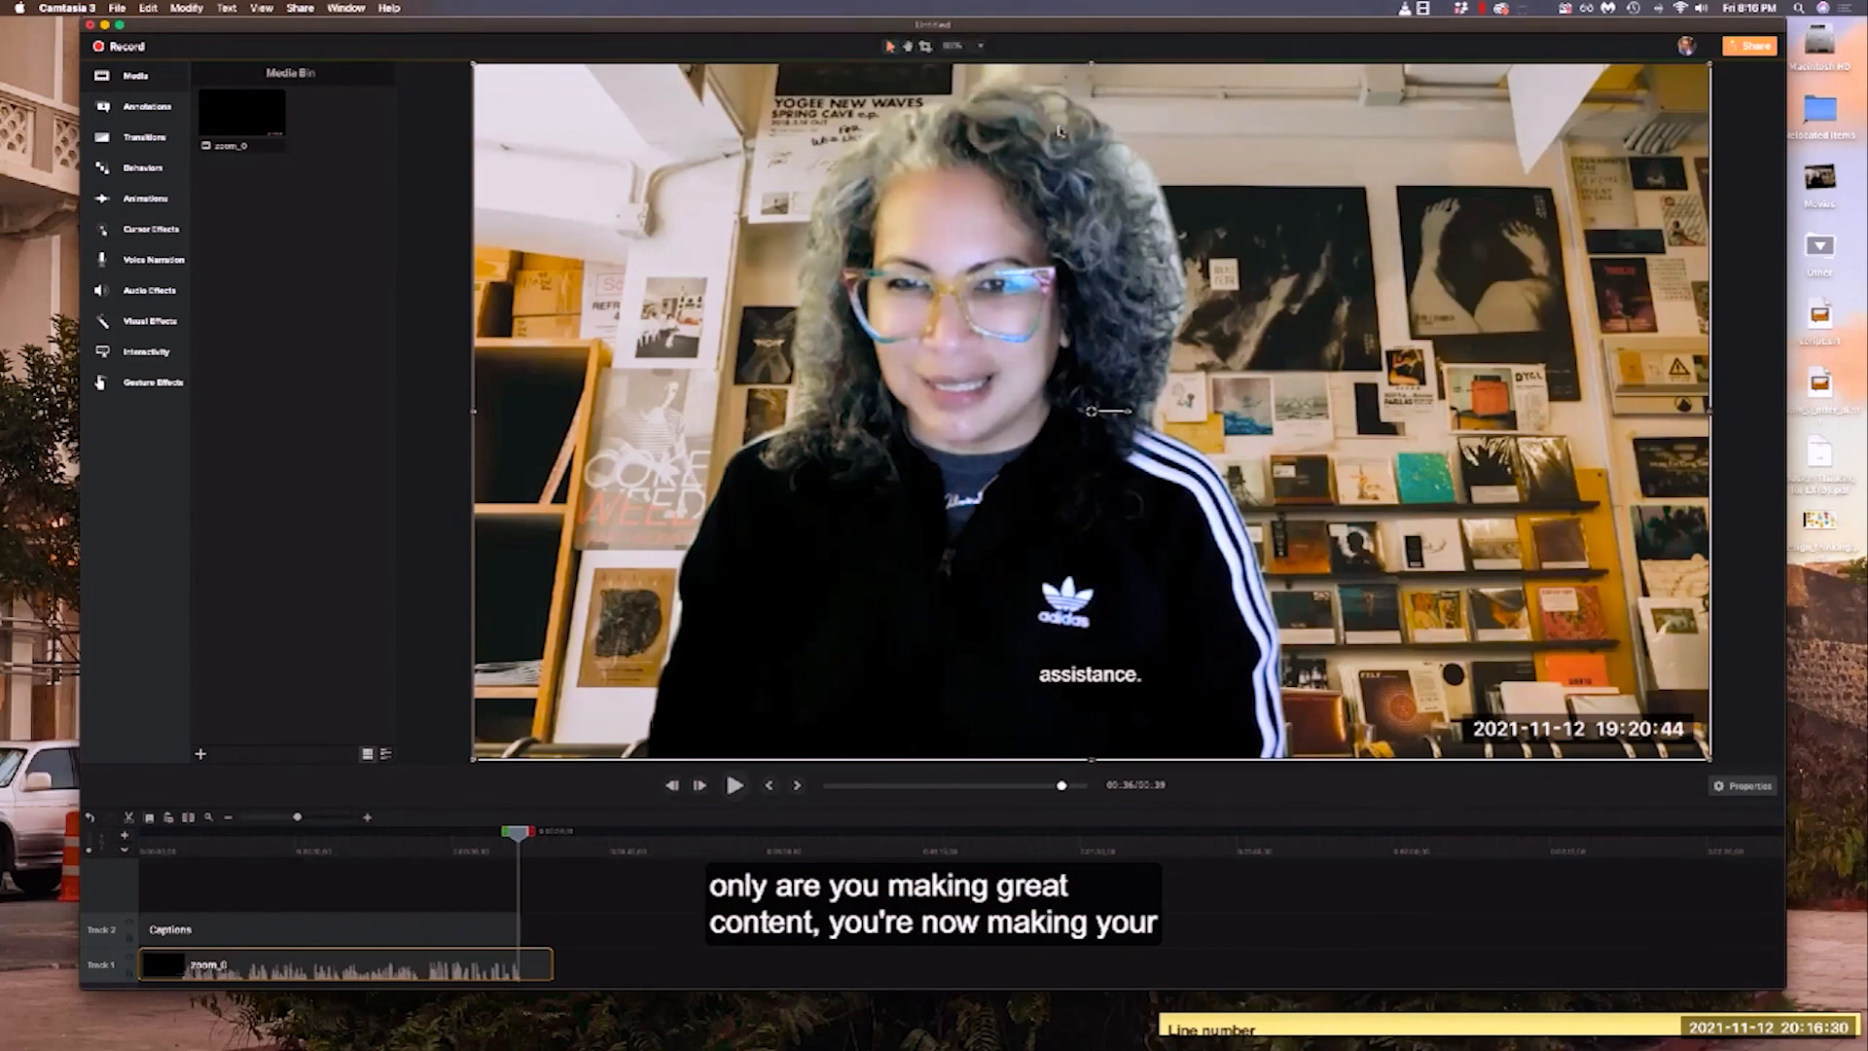